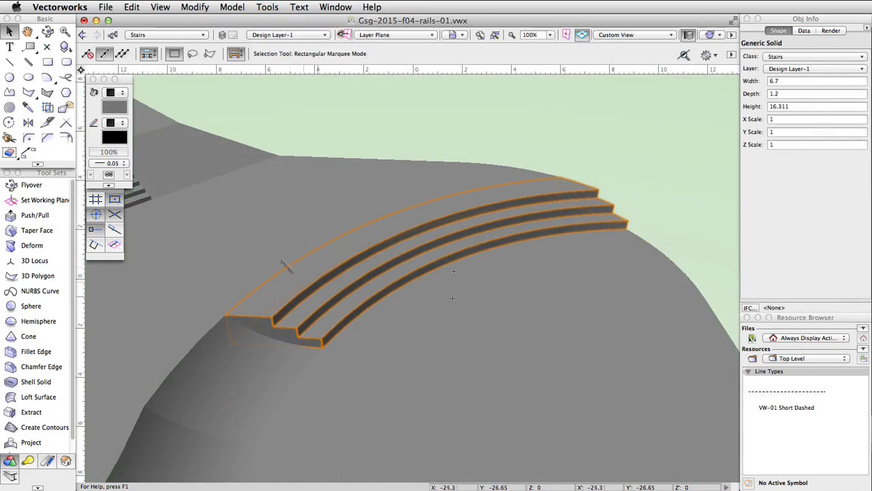
# Step: Create a new class named Rails in the document's class organization
pyautogui.press('super+shift+o')
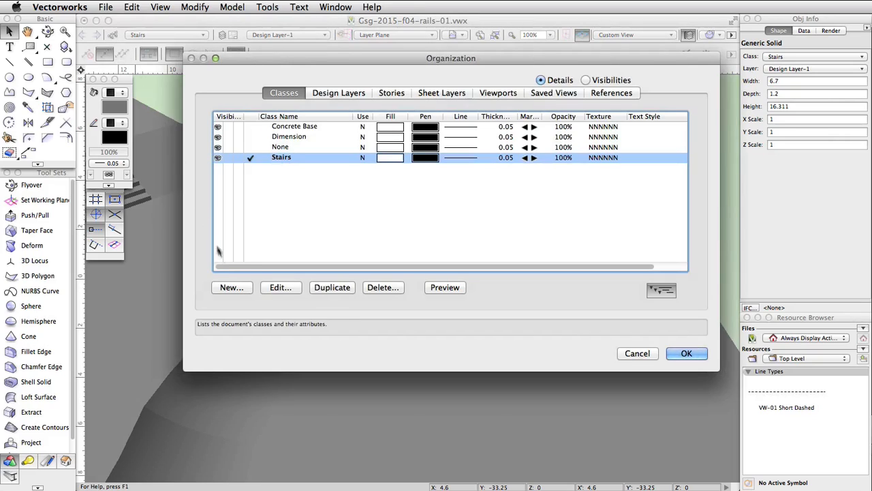
pyautogui.click(232, 287)
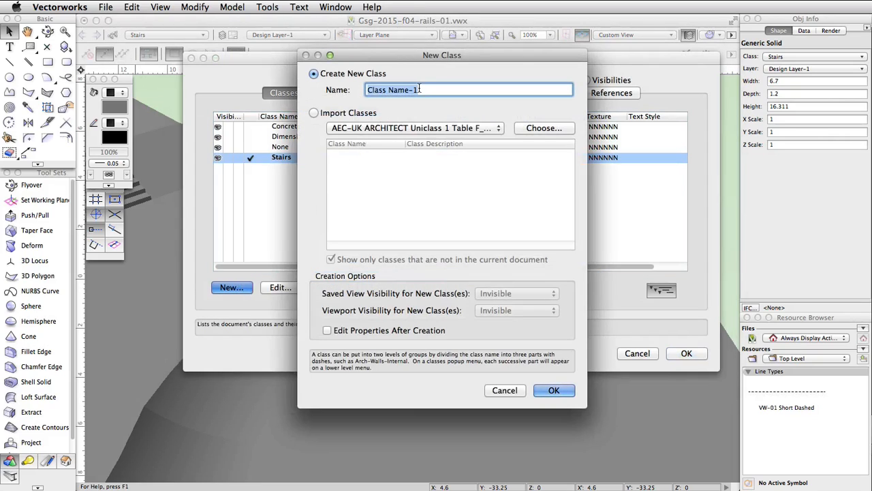
pyautogui.write('Rails')
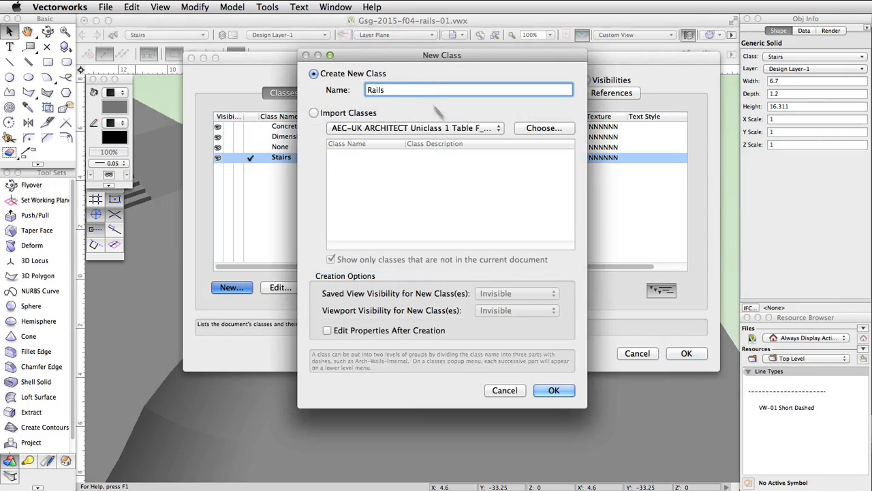
pyautogui.click(546, 386)
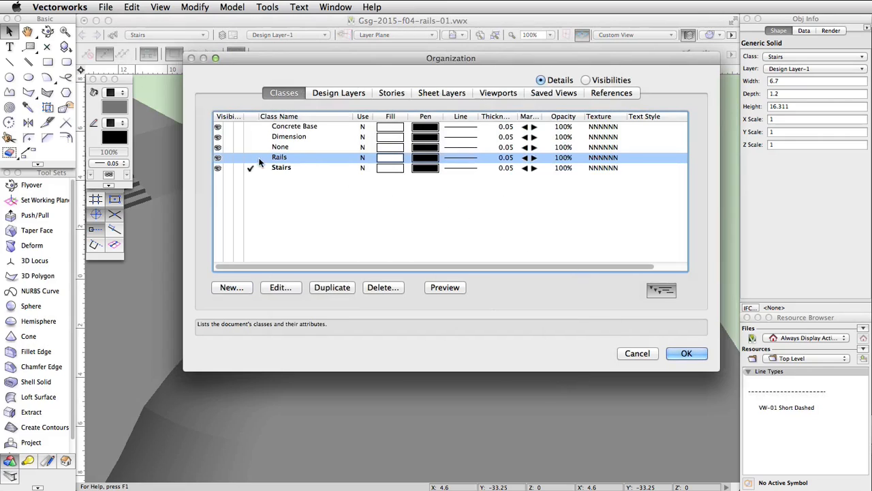
pyautogui.click(687, 353)
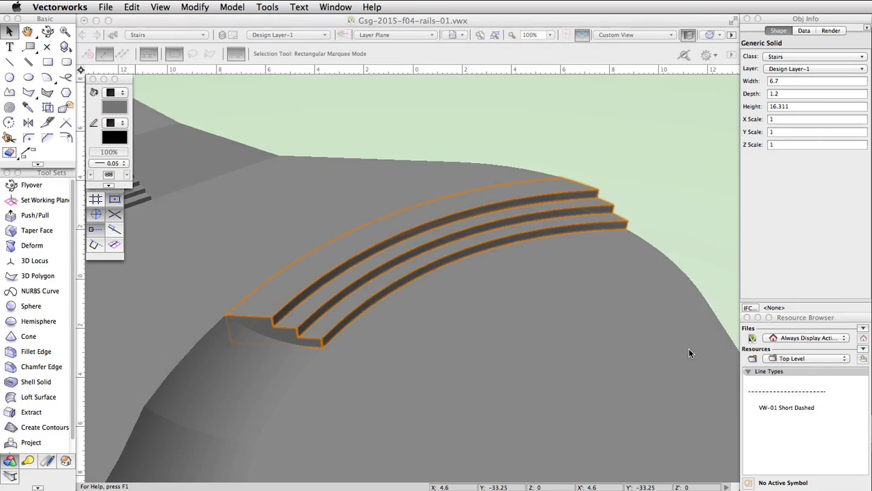
# Step: In Top/Plan view, extract the base's outer edges as curves, running from the curved stairs around the lobed side to the curved path's upper end
pyautogui.click(647, 34)
pyautogui.click(638, 45)
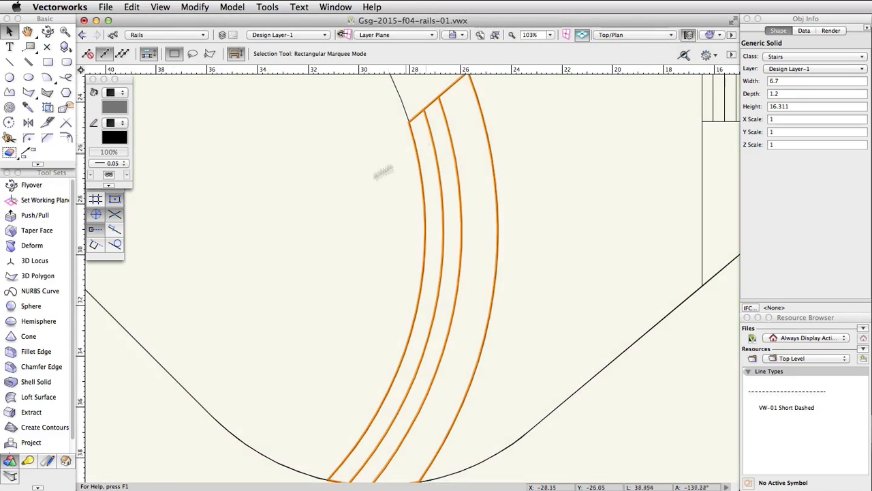
pyautogui.click(41, 412)
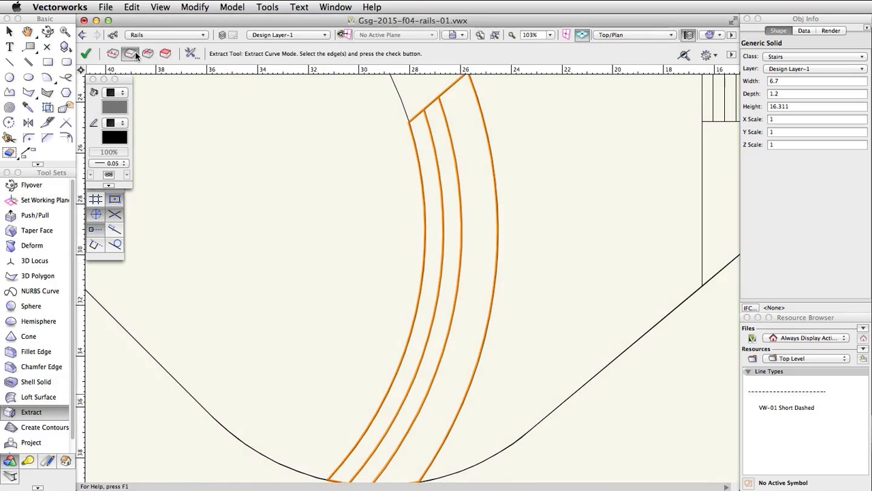
pyautogui.scroll(-5, 290, 232)
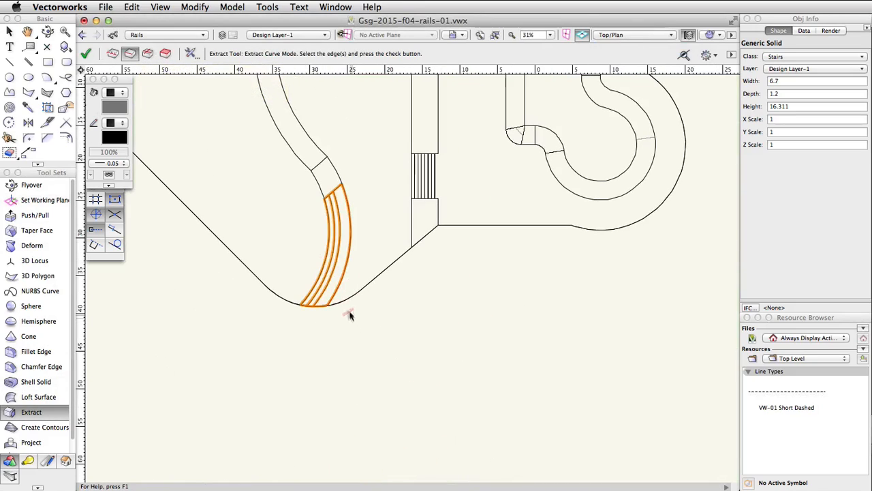
pyautogui.keyDown('shift'); pyautogui.click(423, 238); pyautogui.keyUp('shift')
pyautogui.keyDown('shift'); pyautogui.click(464, 225); pyautogui.keyUp('shift')
pyautogui.keyDown('shift'); pyautogui.click(610, 231); pyautogui.keyUp('shift')
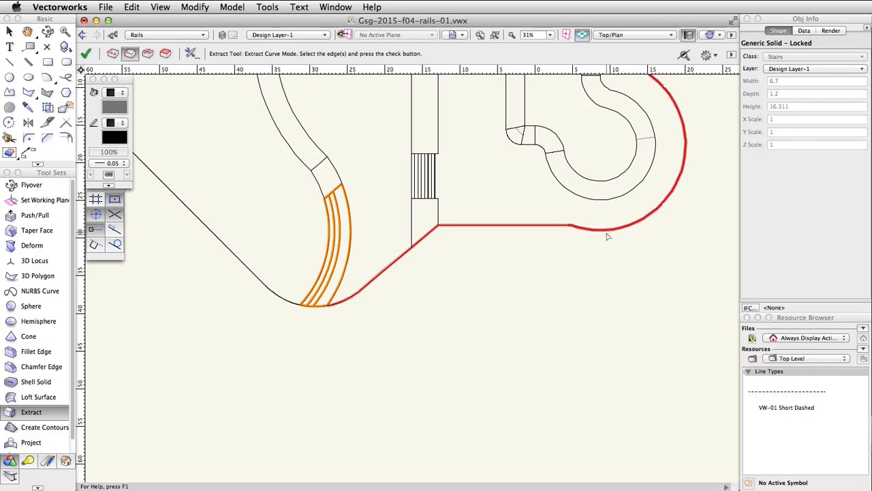
pyautogui.scroll(5, 604, 161)
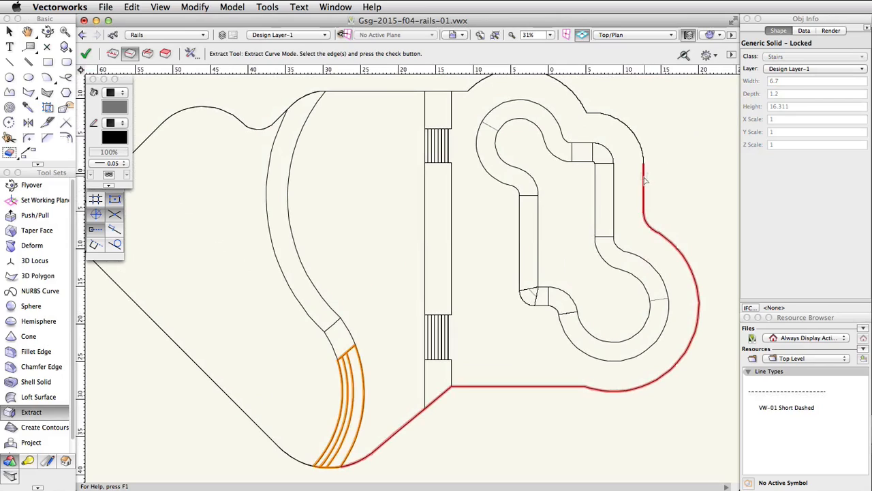
pyautogui.keyDown('shift'); pyautogui.click(644, 181); pyautogui.keyUp('shift')
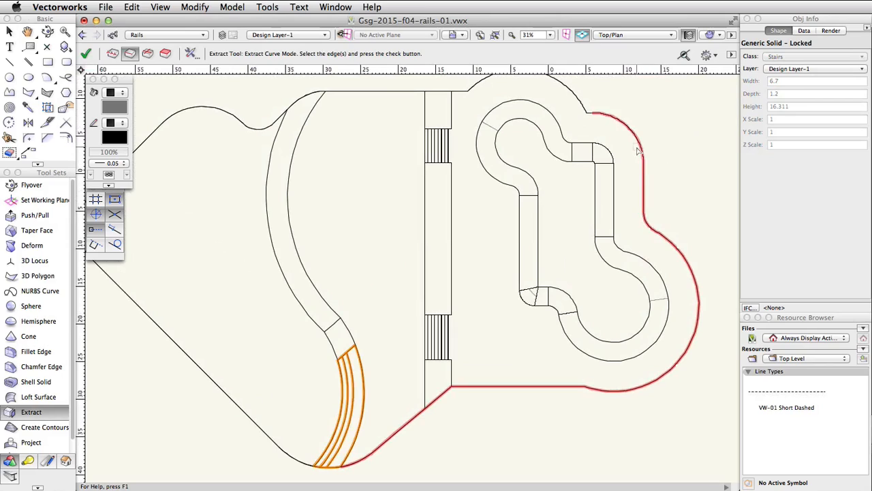
pyautogui.scroll(3, 592, 115)
pyautogui.keyDown('shift'); pyautogui.click(577, 108); pyautogui.keyUp('shift')
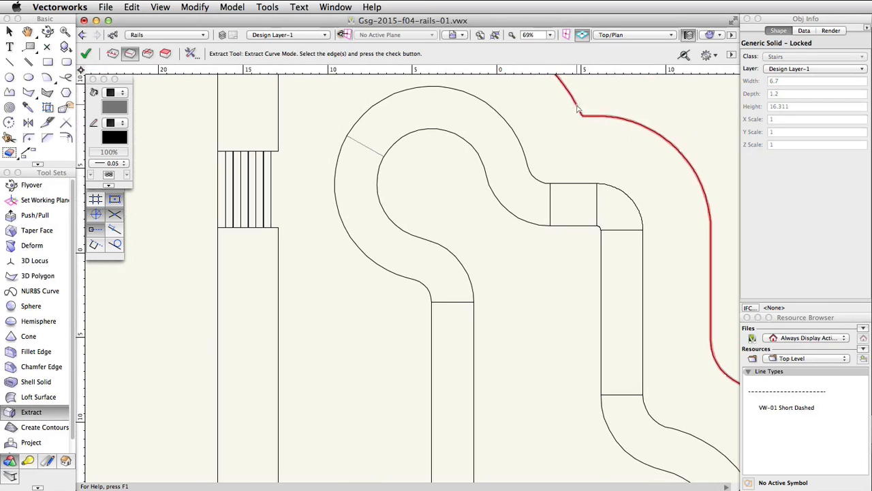
pyautogui.scroll(-3, 569, 122)
pyautogui.keyDown('shift'); pyautogui.click(434, 99); pyautogui.keyUp('shift')
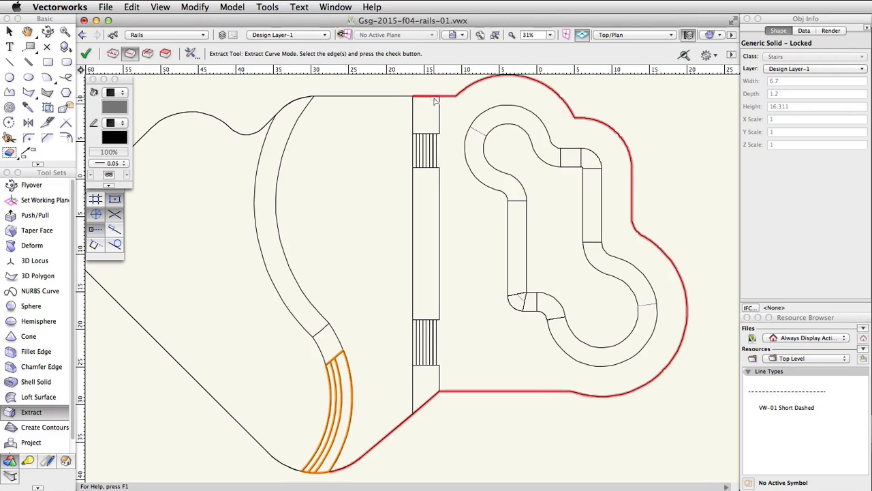
pyautogui.keyDown('shift'); pyautogui.click(392, 99); pyautogui.keyUp('shift')
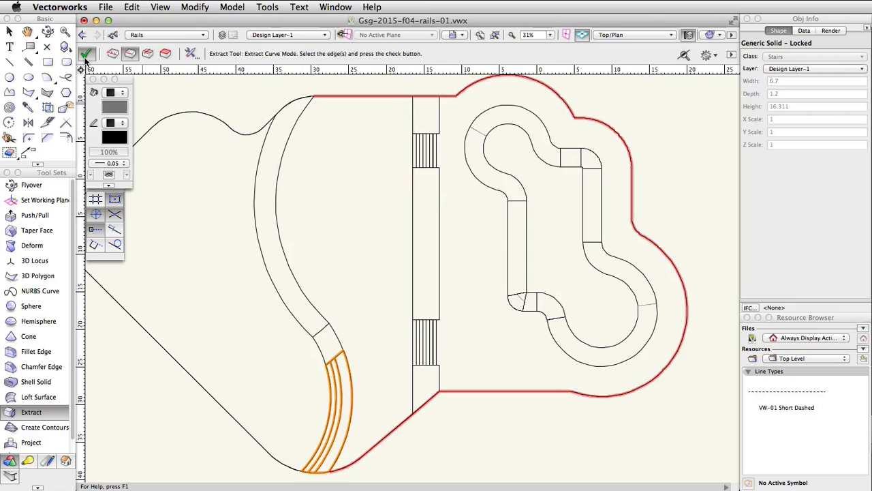
pyautogui.click(86, 59)
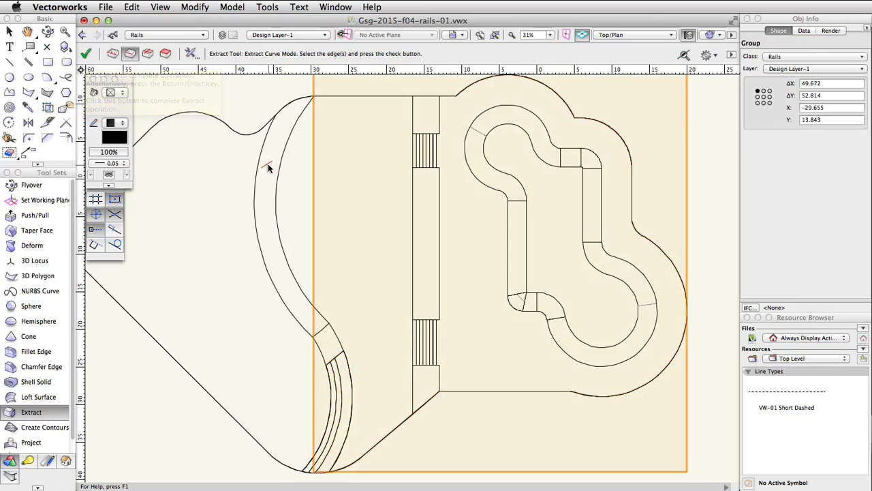
# Step: Ungroup the extracted edge curves and compose them into a single NURBS curve
pyautogui.click(186, 7)
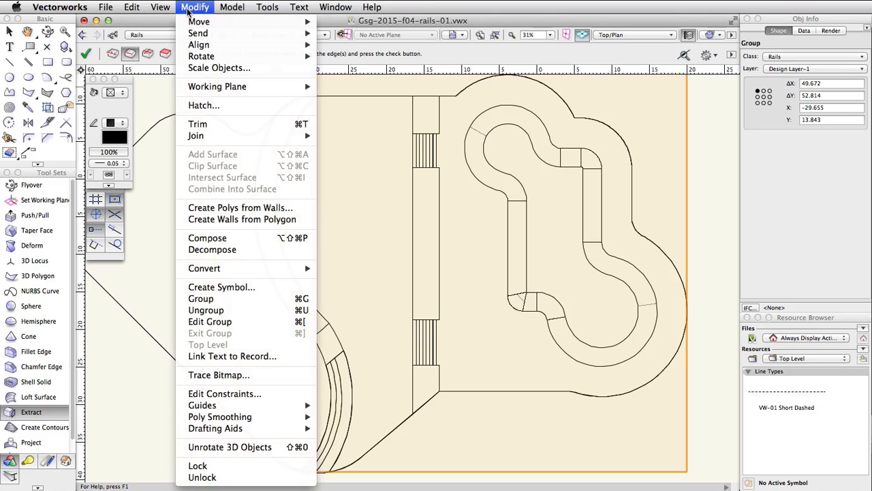
pyautogui.click(256, 312)
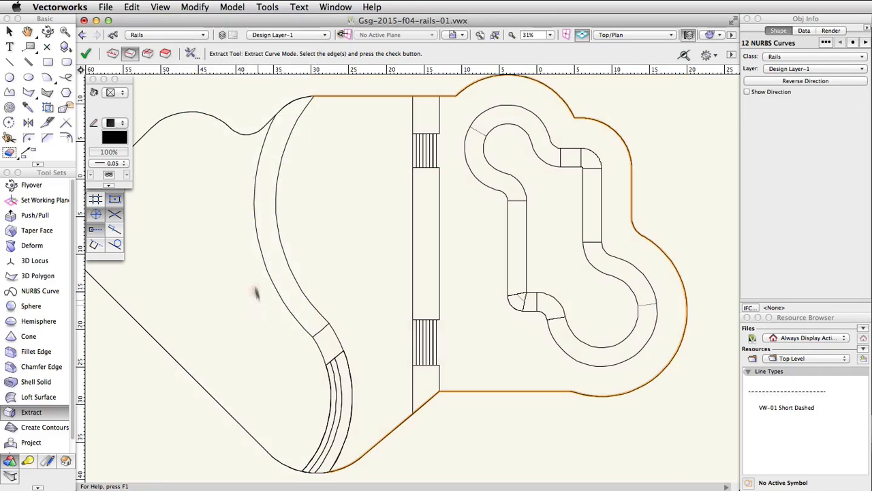
pyautogui.click(189, 10)
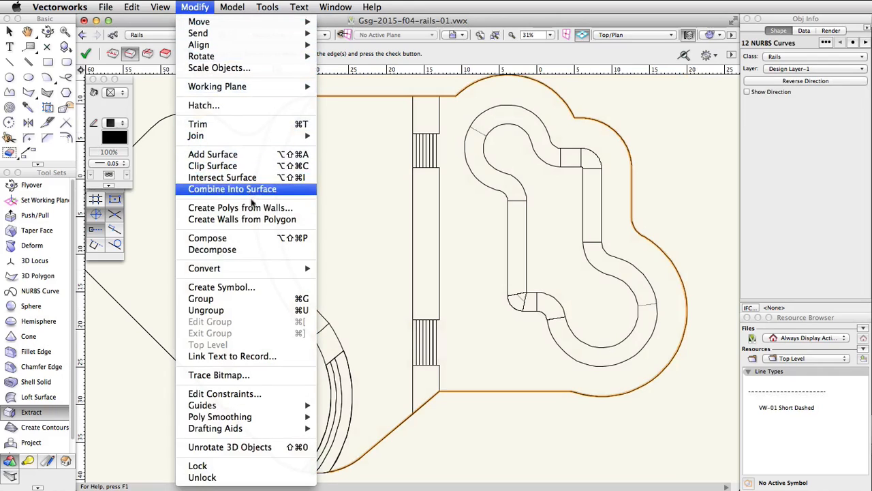
pyautogui.click(254, 237)
pyautogui.click(254, 237)
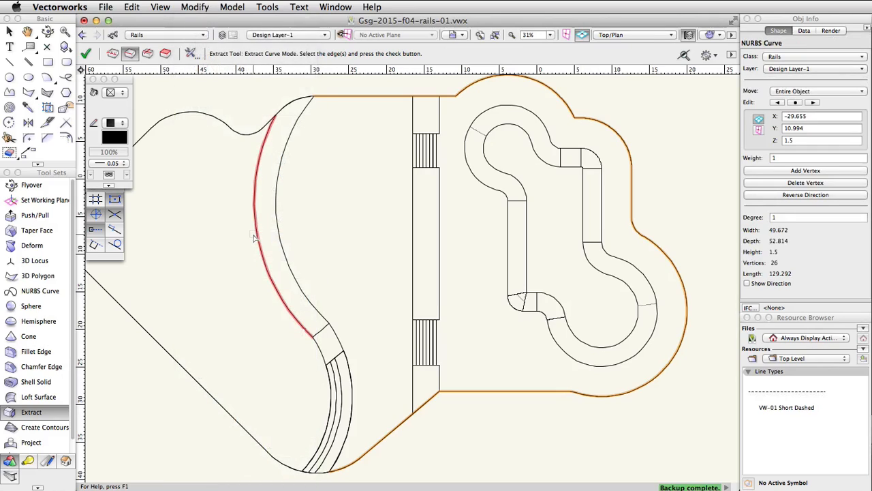
# Step: Create a rectangle 0.4 m wide and 0.6 m high in the Rails class and place it just outside the base's lower straight edge
pyautogui.doubleClick(48, 62)
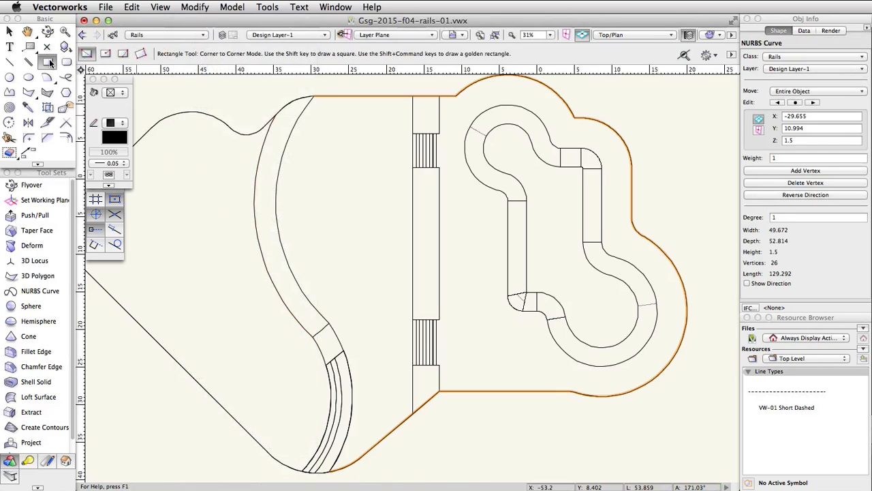
pyautogui.moveTo(523, 233); pyautogui.dragTo(383, 148)
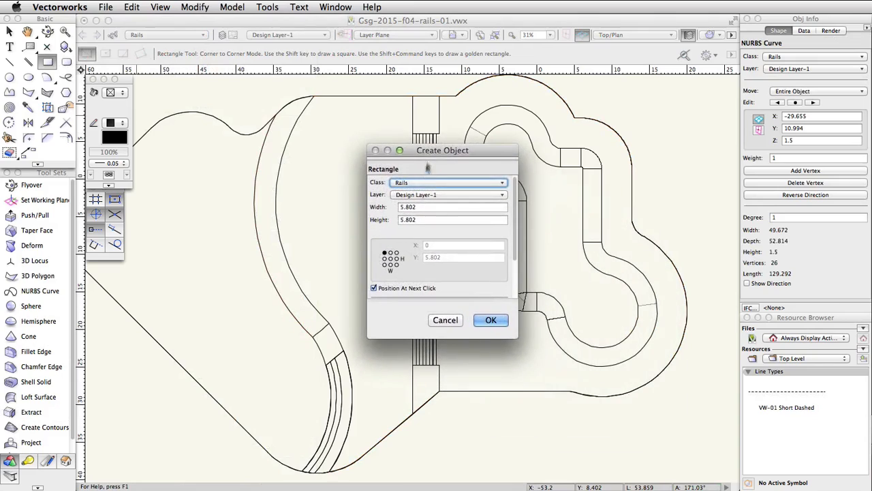
pyautogui.click(423, 206)
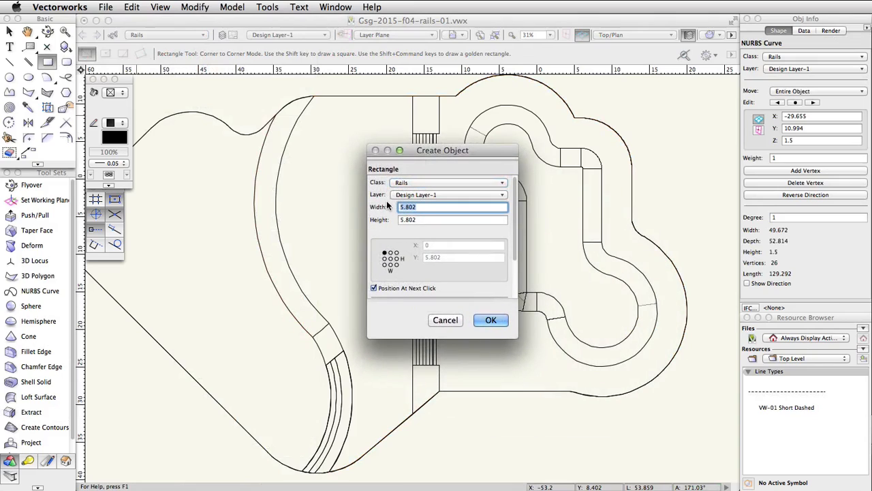
pyautogui.write('0.4')
pyautogui.press('Tab')
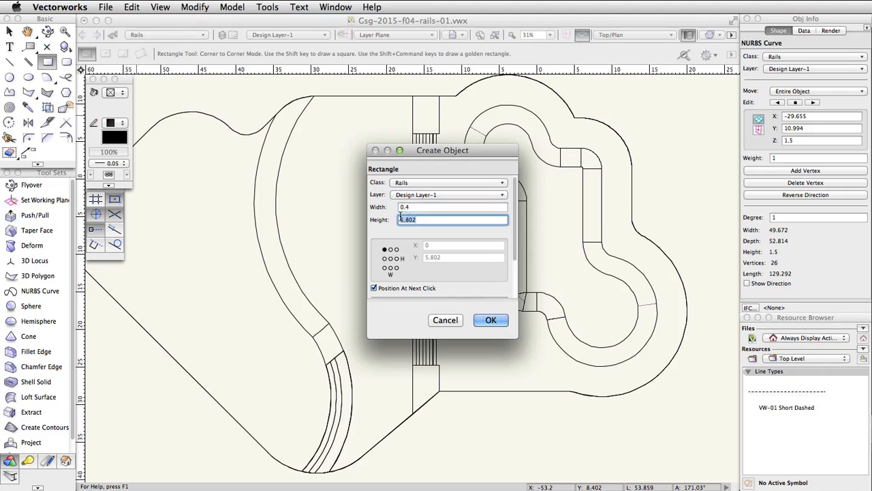
pyautogui.write('0.6')
pyautogui.click(491, 319)
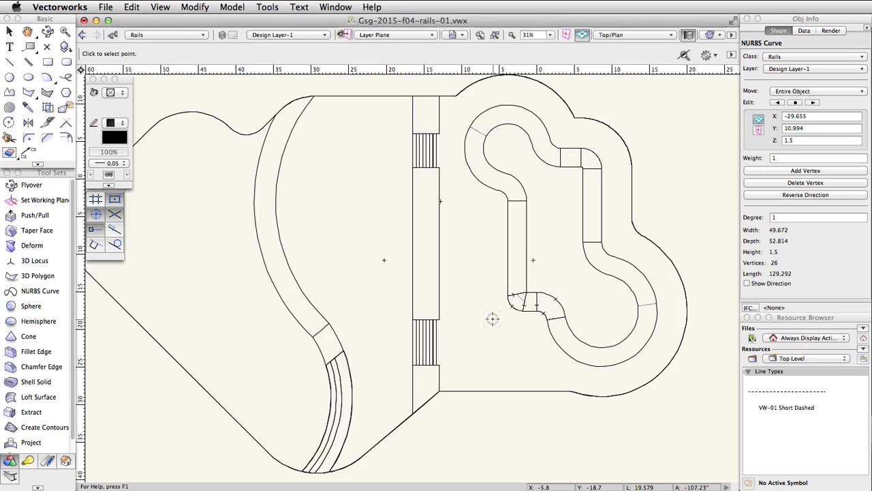
pyautogui.click(472, 426)
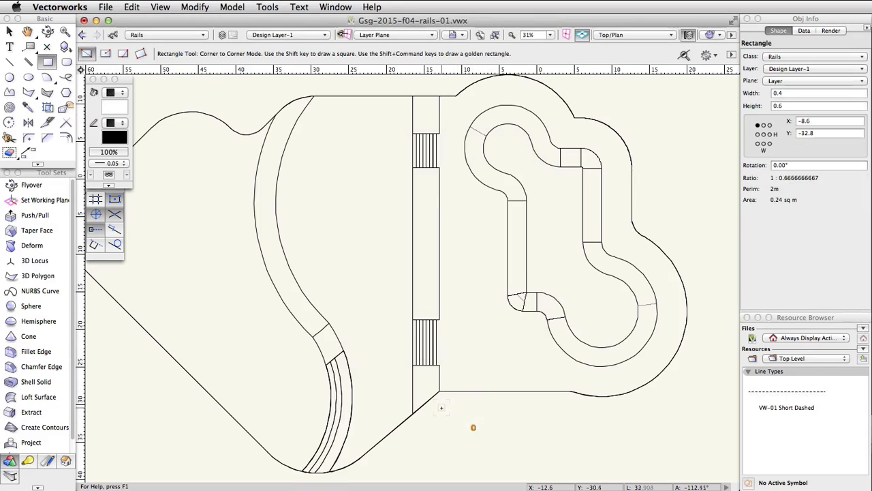
# Step: Extrude the small rectangle along the composed edge curve with Extrude Along Path, using the curve as path and Lock Profile Plane enabled
pyautogui.press('x')
pyautogui.keyDown('shift'); pyautogui.click(474, 425); pyautogui.keyUp('shift')
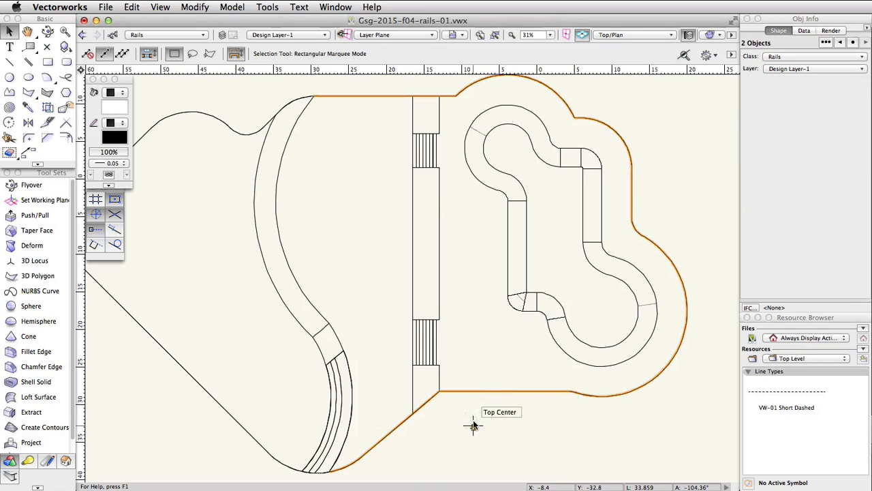
pyautogui.press('super+a')
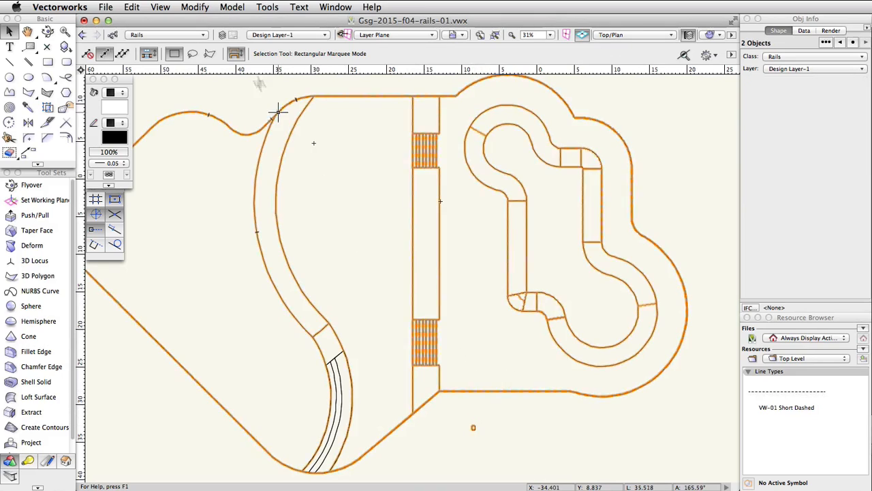
pyautogui.click(231, 8)
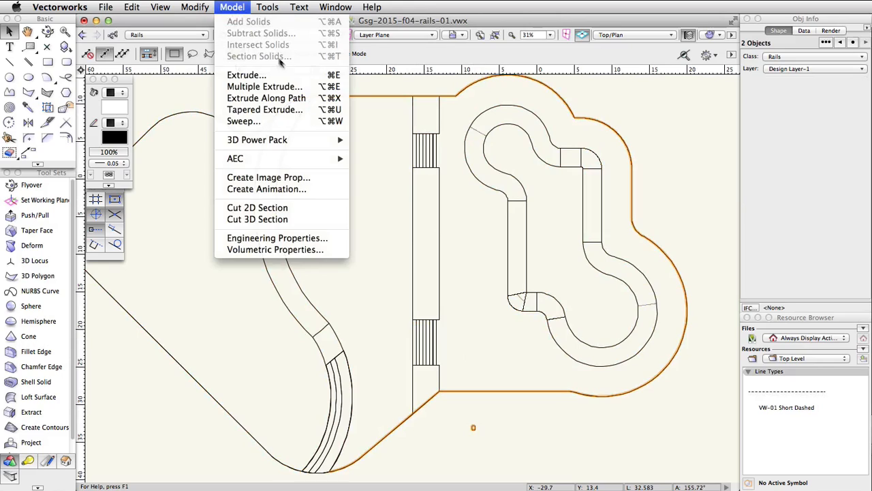
pyautogui.click(315, 99)
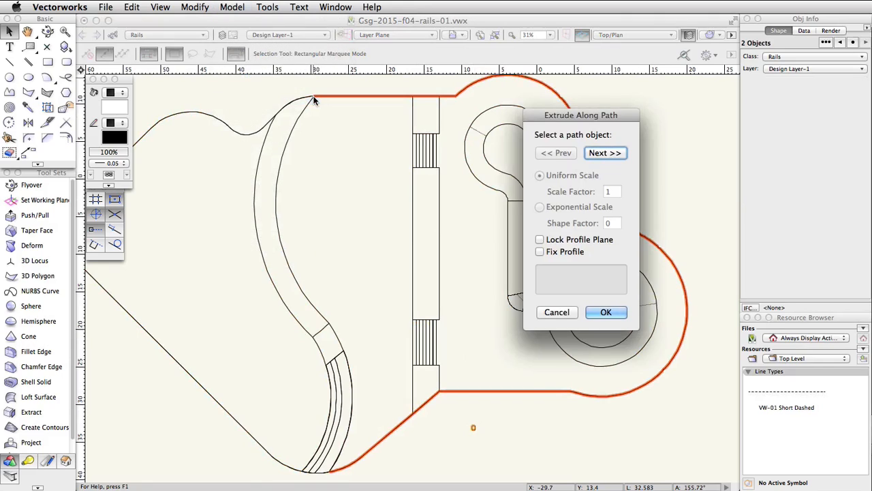
pyautogui.click(604, 152)
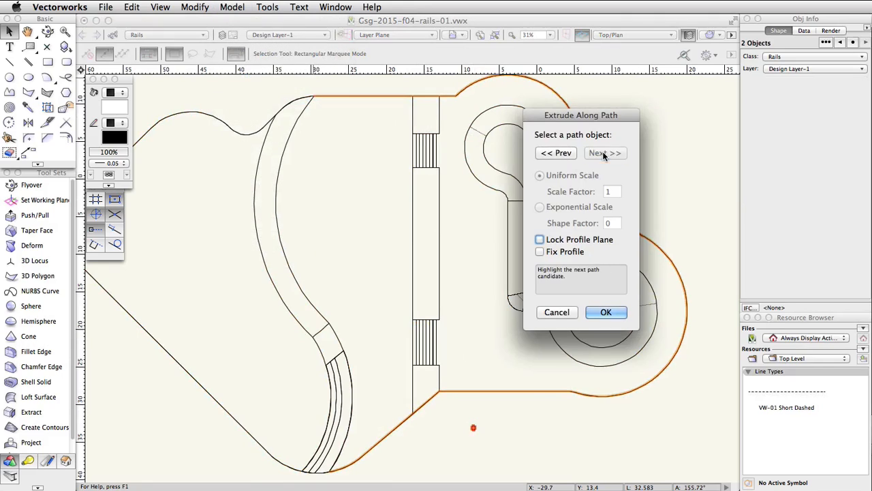
pyautogui.click(566, 153)
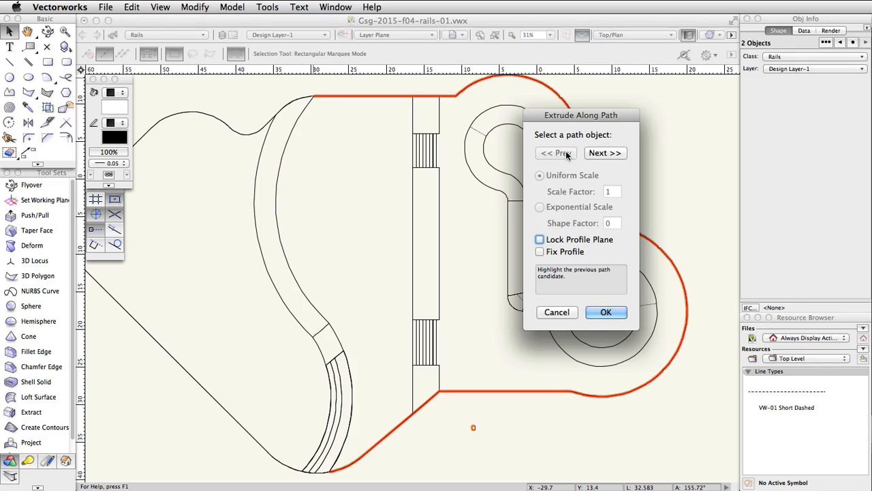
pyautogui.click(540, 239)
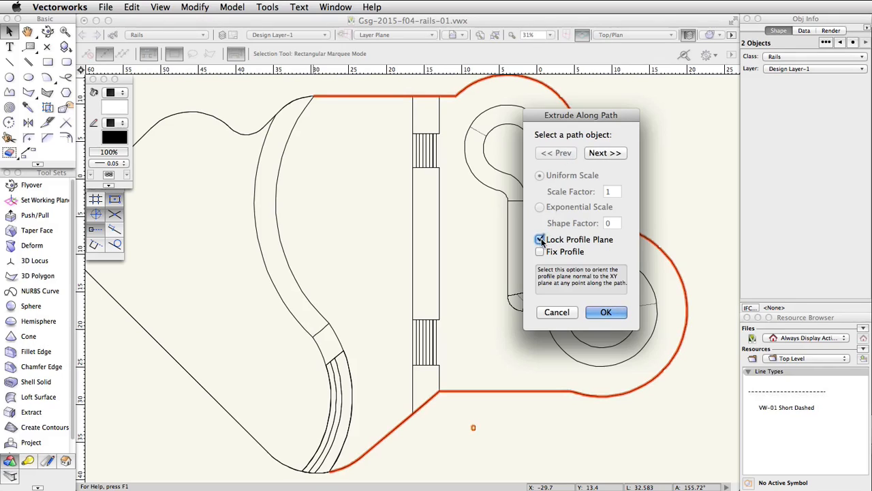
pyautogui.click(605, 311)
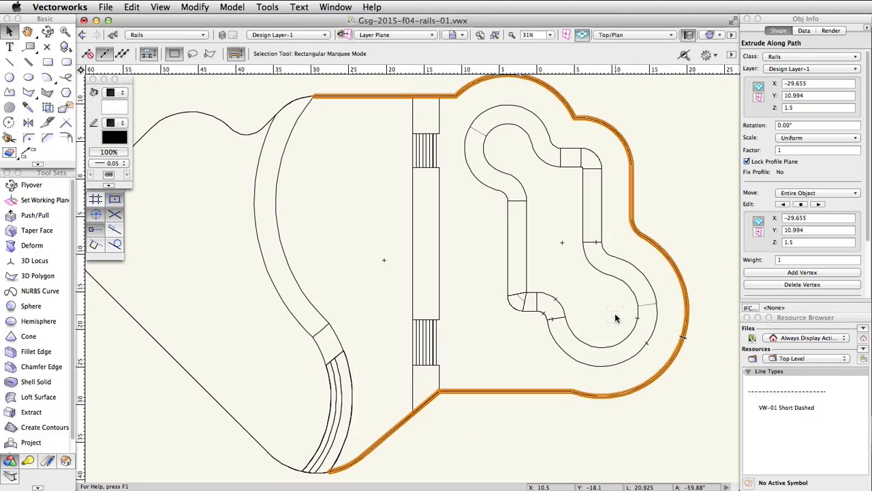
# Step: Edit the rail extrude's profile, moving the rectangle so its lower-right corner sits on the path origin, and exit profile editing
pyautogui.doubleClick(479, 391)
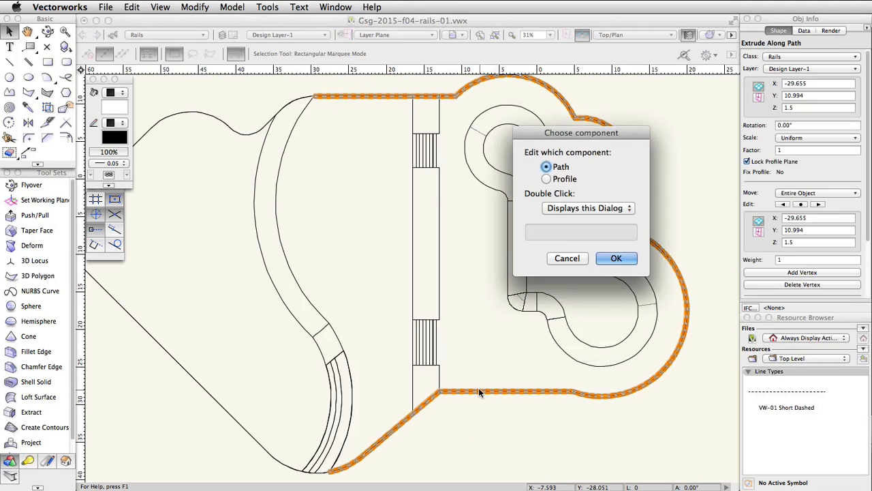
pyautogui.click(547, 178)
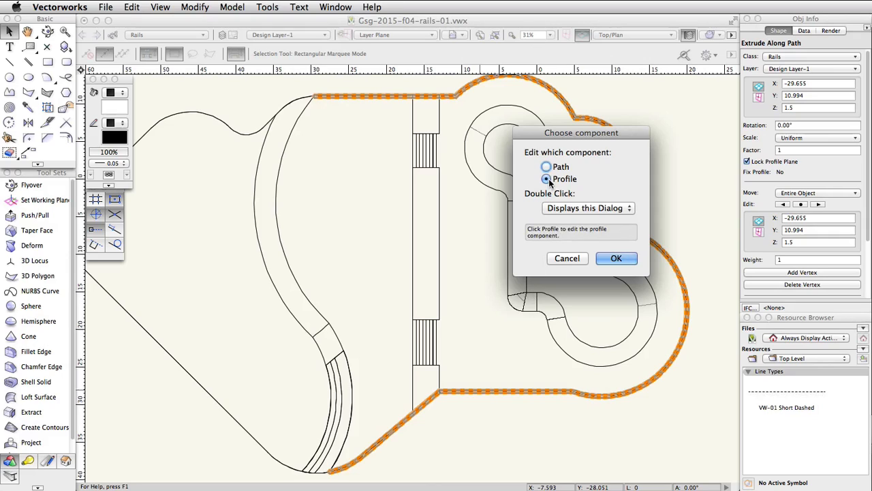
pyautogui.click(624, 257)
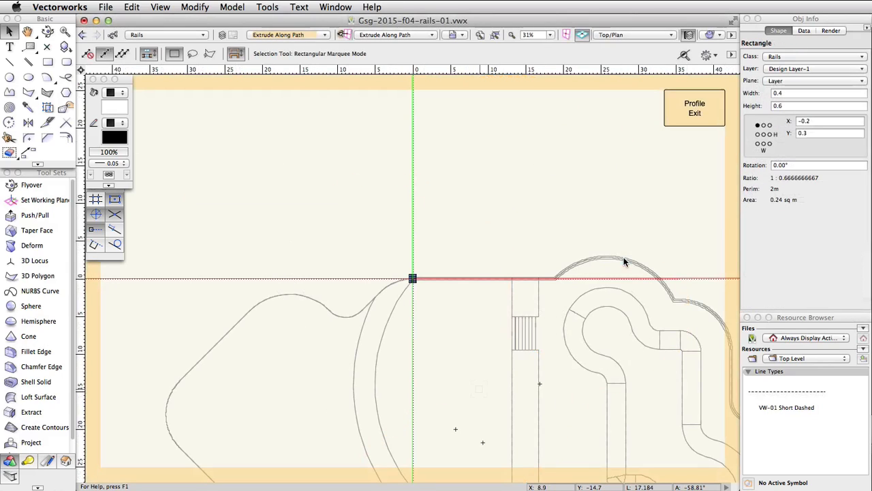
pyautogui.scroll(5, 417, 282)
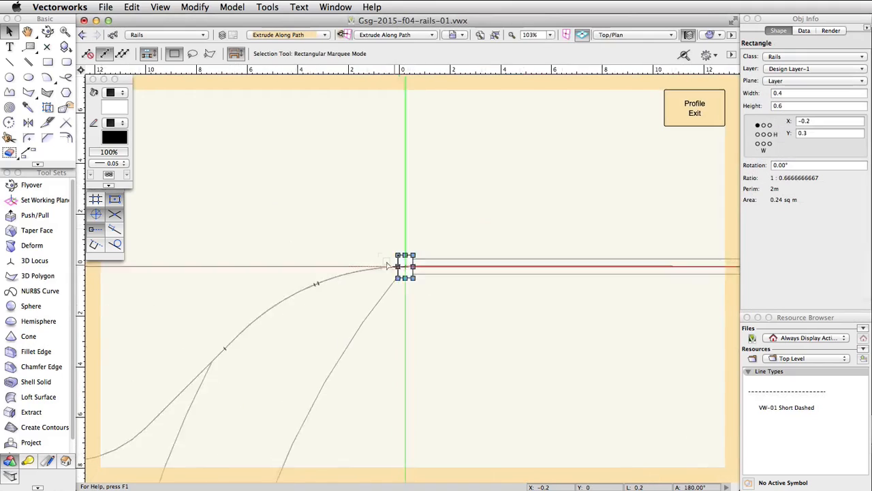
pyautogui.scroll(7, 394, 264)
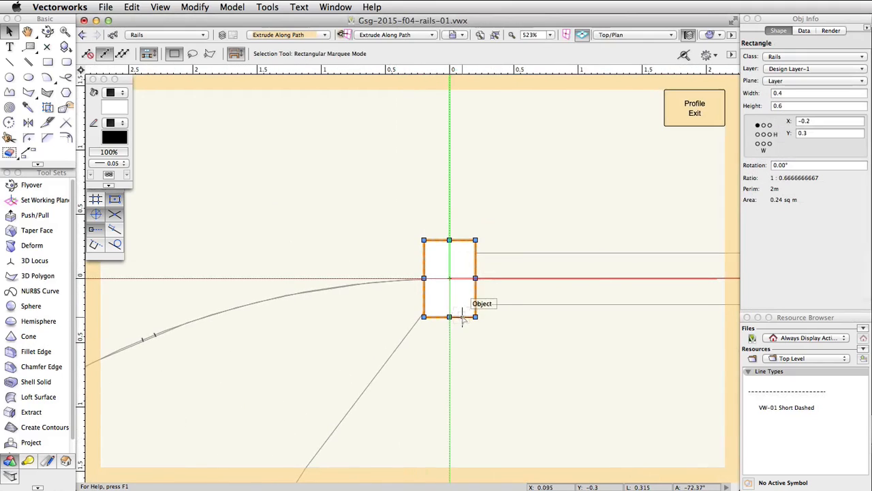
pyautogui.moveTo(475, 315); pyautogui.dragTo(426, 248)
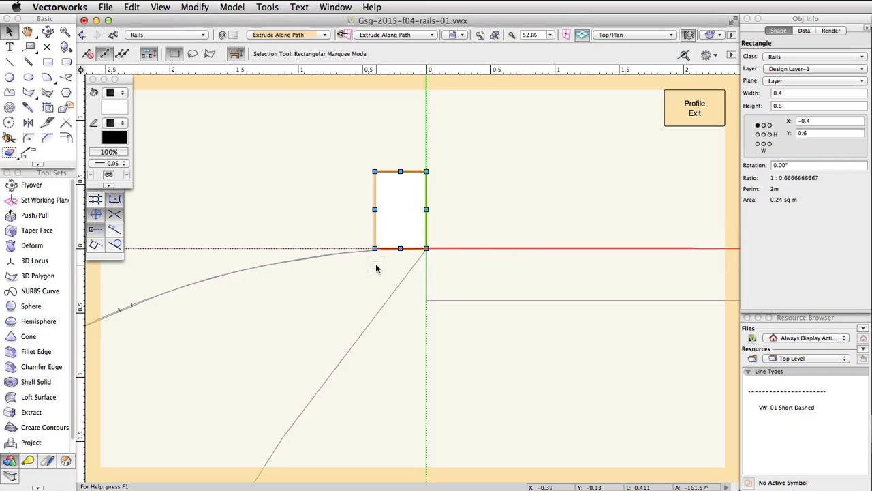
pyautogui.click(687, 112)
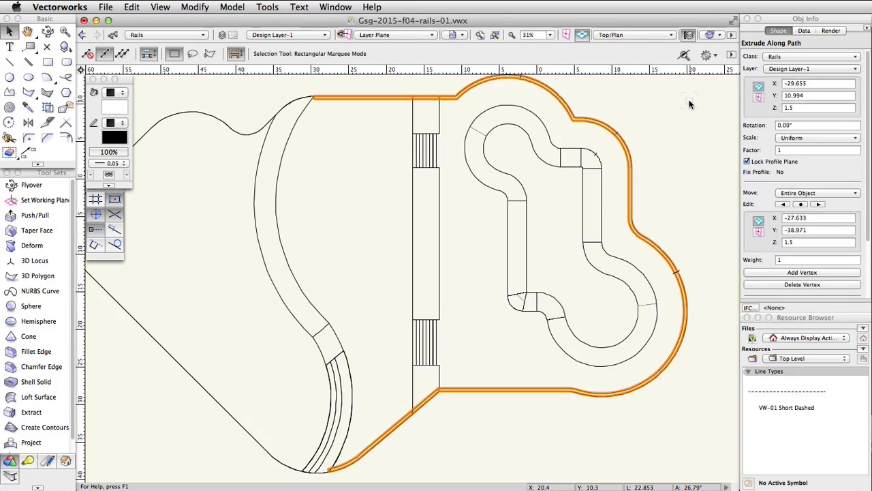
# Step: Open the rail's path for editing and split the NURBS curve a short distance from its end beside the curved stairs
pyautogui.moveTo(426, 310); pyautogui.dragTo(512, 173, button='middle')
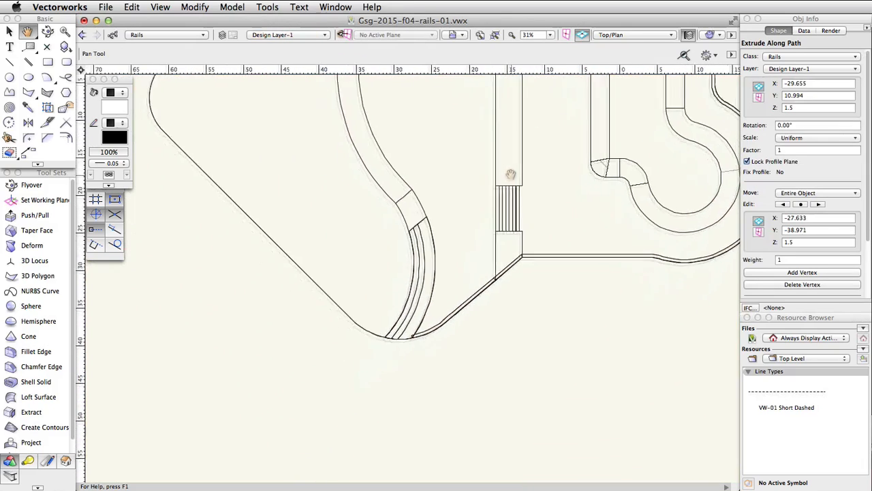
pyautogui.scroll(5, 416, 332)
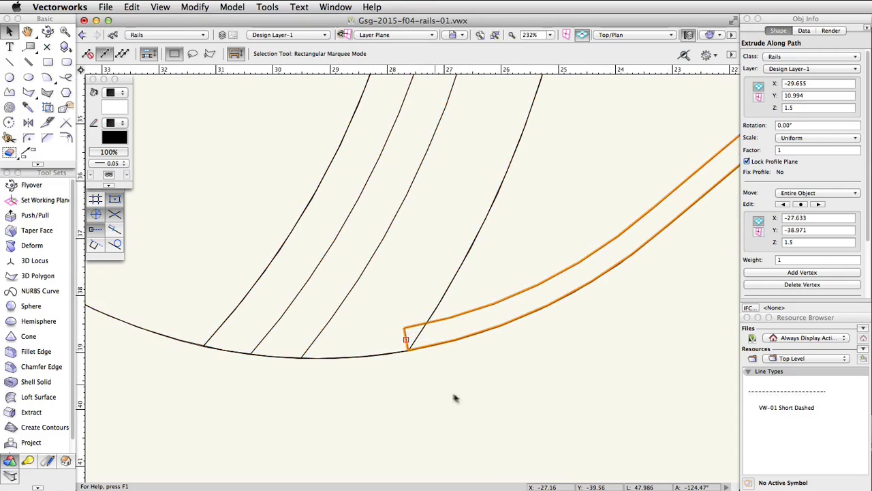
pyautogui.doubleClick(508, 296)
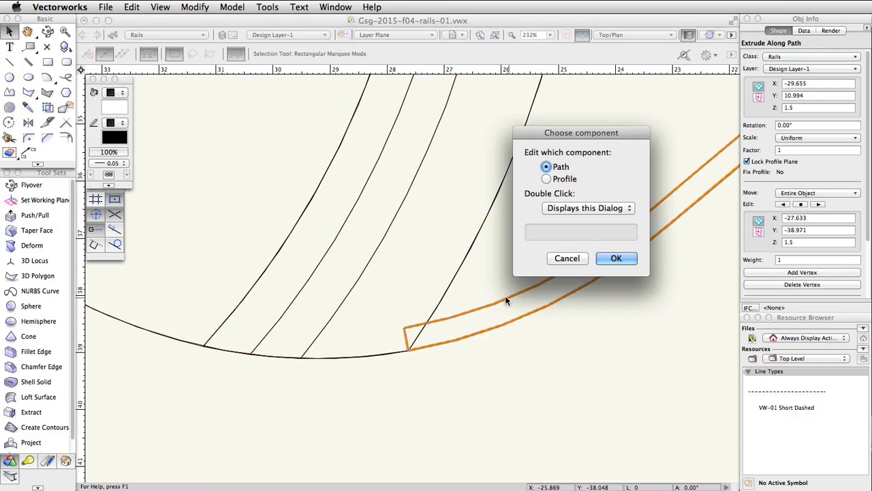
pyautogui.click(616, 258)
pyautogui.scroll(8, 410, 349)
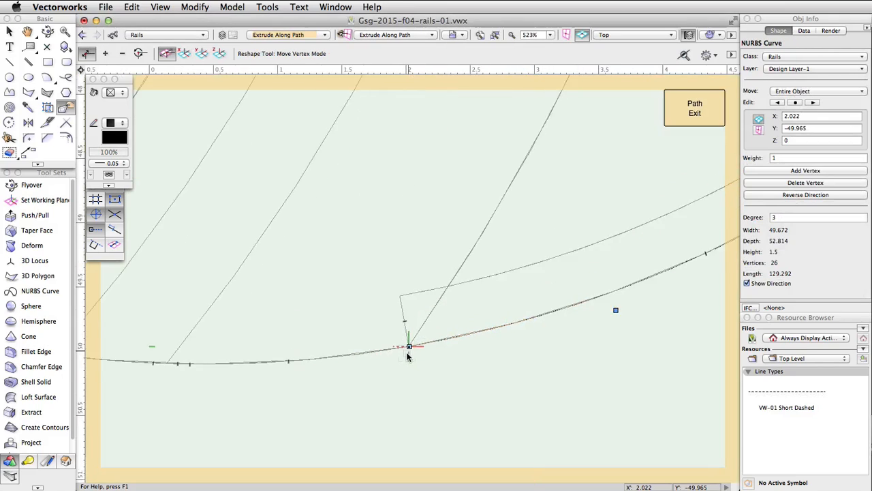
pyautogui.click(49, 122)
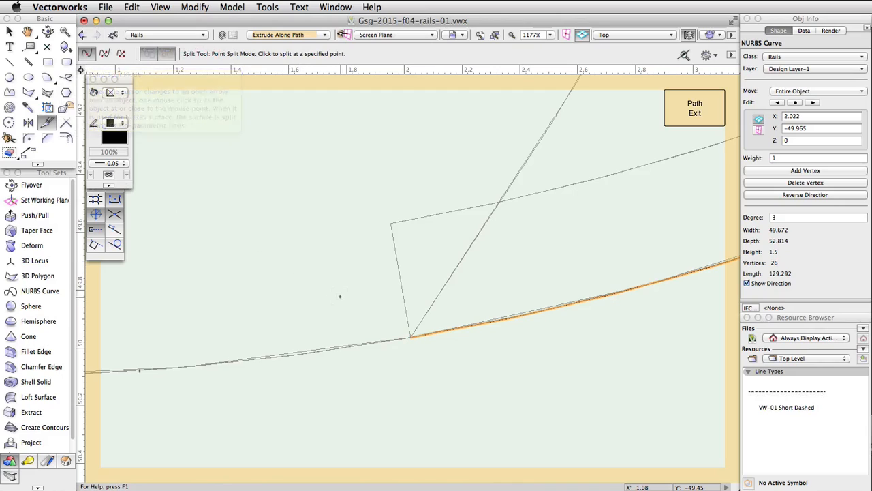
pyautogui.click(560, 306)
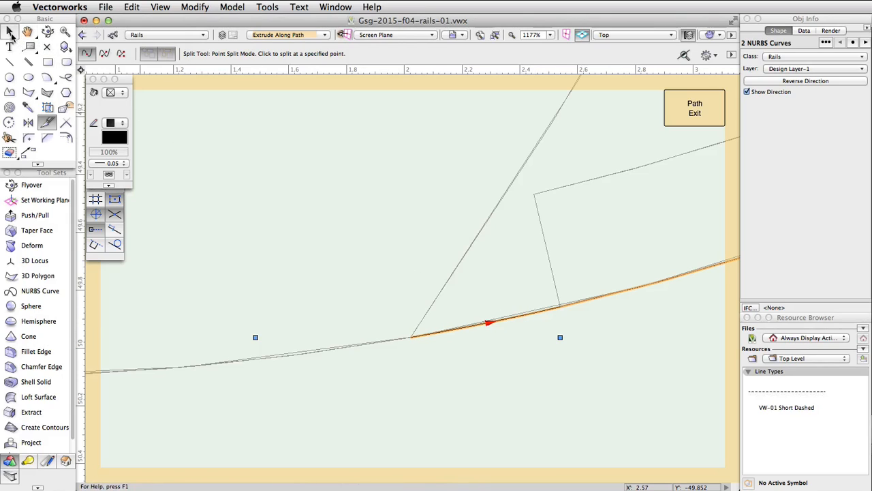
# Step: Delete the short split-off piece of the path at the curved stairs and exit path editing
pyautogui.click(10, 31)
pyautogui.click(568, 363)
pyautogui.click(531, 313)
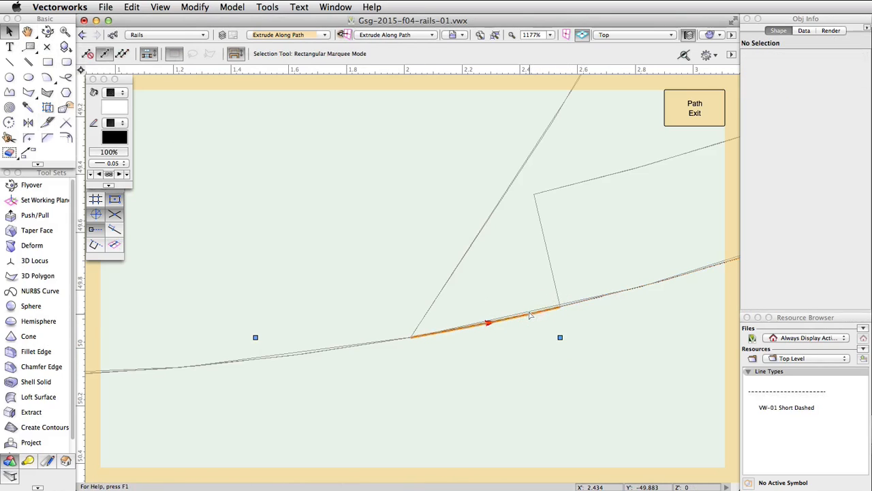
pyautogui.click(564, 385)
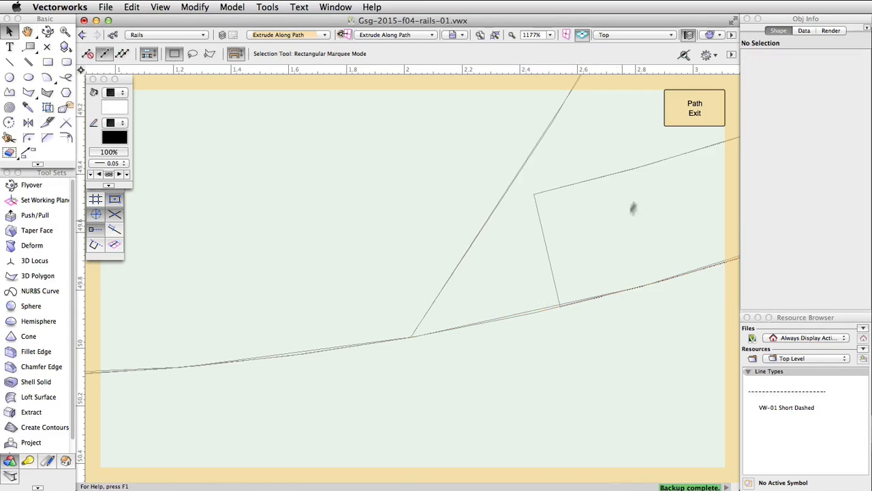
pyautogui.click(683, 118)
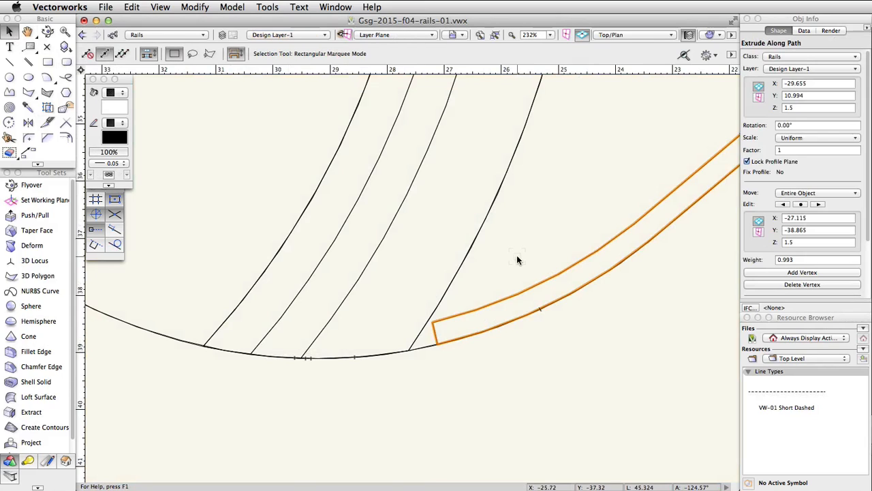
# Step: In Left Isometric view, taper the rail's end face beside the curved stairs about its bottom edge, using Taper Face in Tangent Faces Mode
pyautogui.scroll(-10, 516, 259)
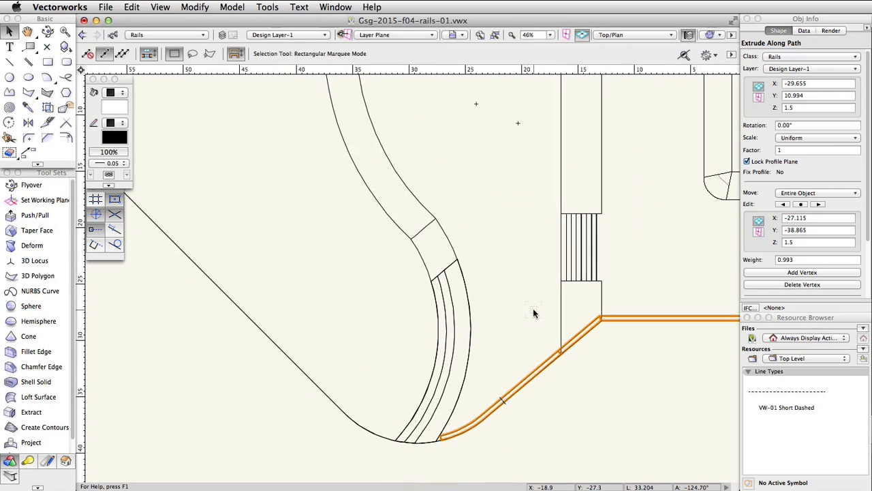
pyautogui.scroll(-3, 525, 321)
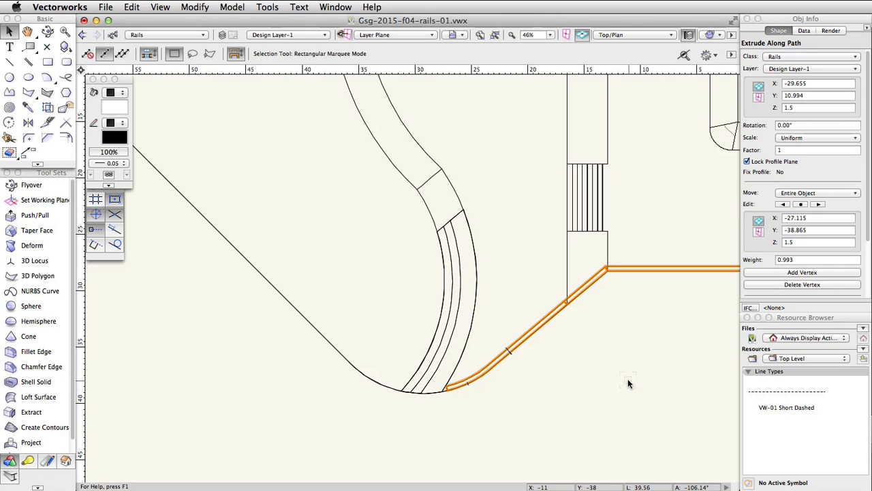
pyautogui.click(637, 34)
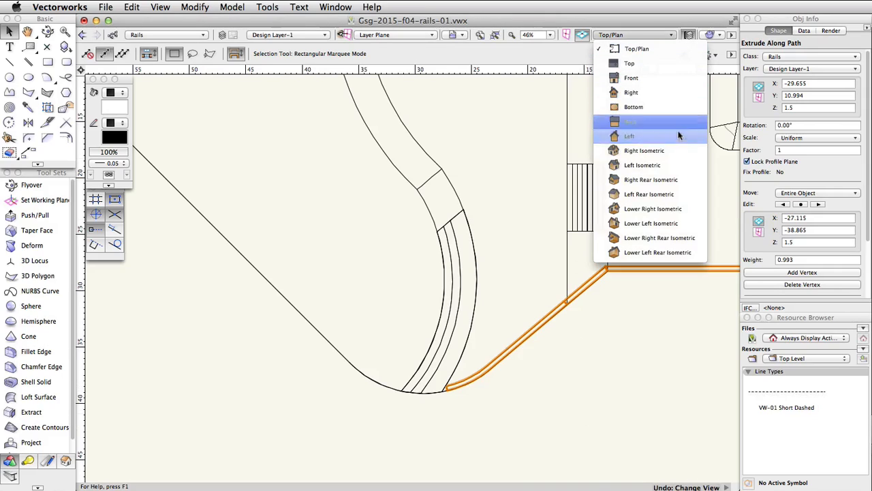
pyautogui.click(682, 166)
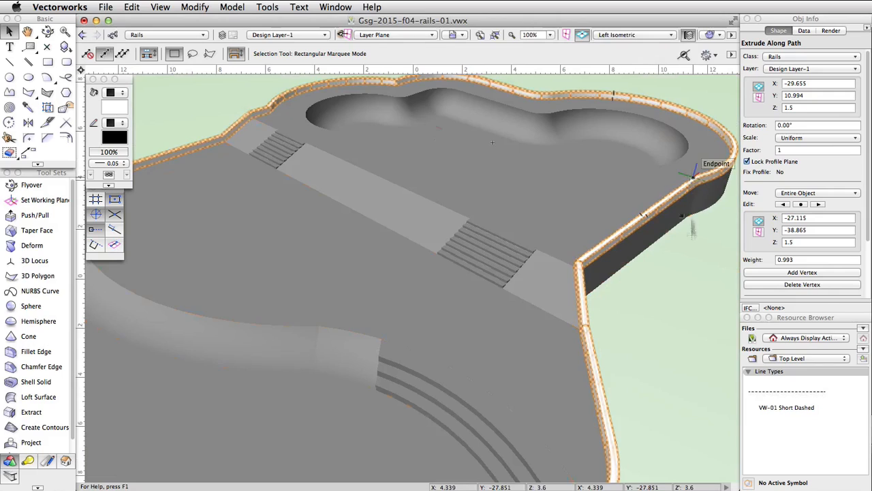
pyautogui.scroll(6, 665, 218)
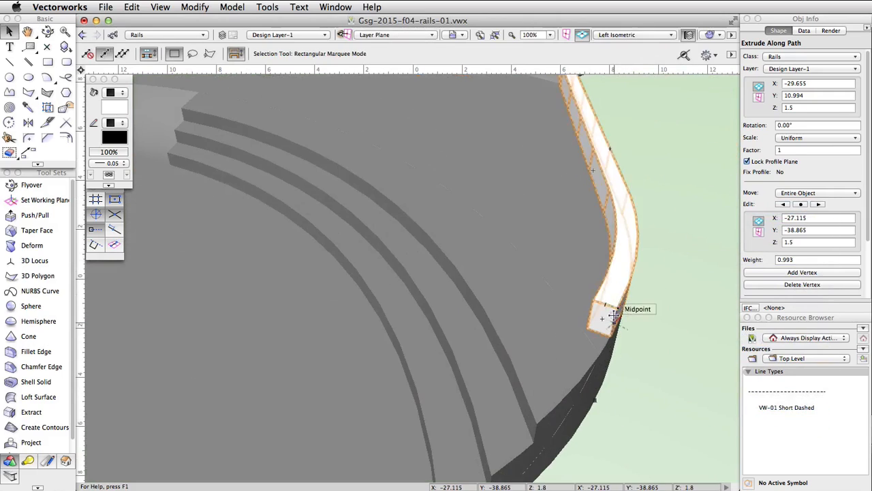
pyautogui.scroll(5, 613, 314)
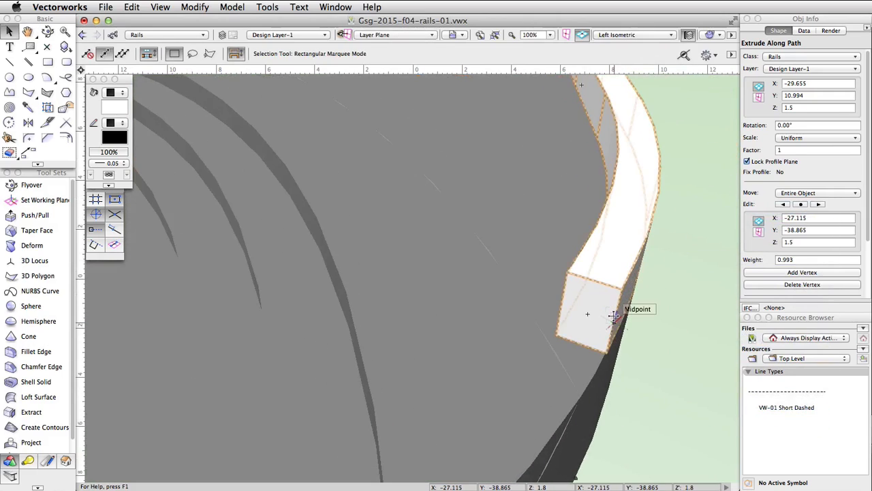
pyautogui.click(37, 231)
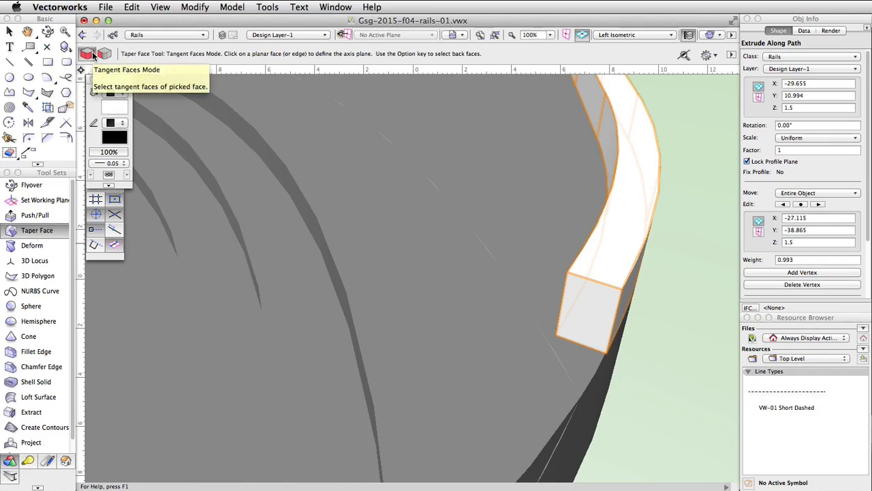
pyautogui.click(563, 340)
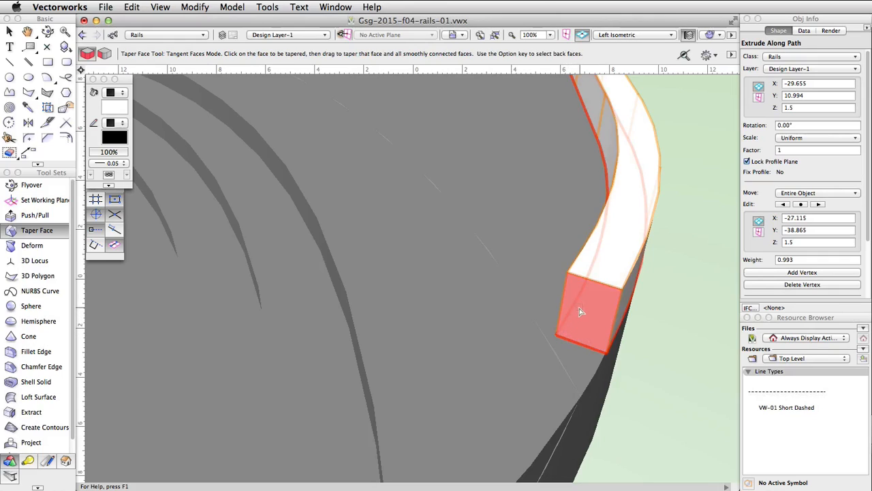
pyautogui.click(580, 312)
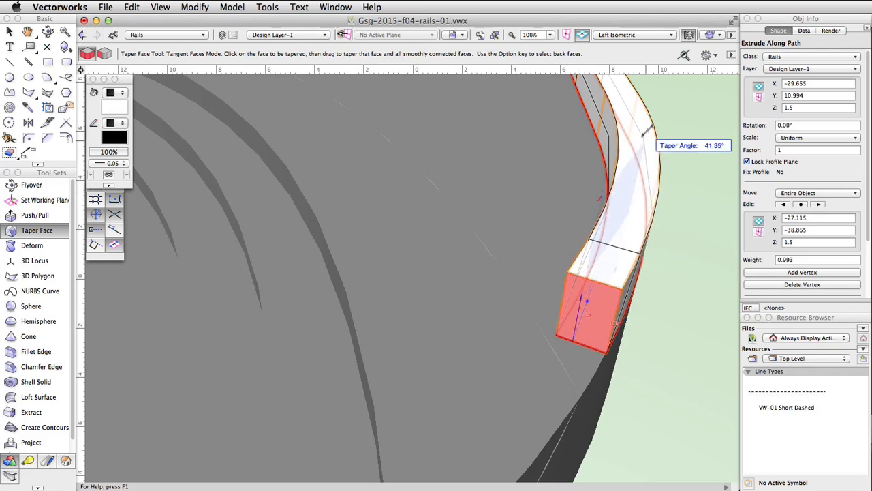
pyautogui.moveTo(672, 157); pyautogui.dragTo(671, 158)
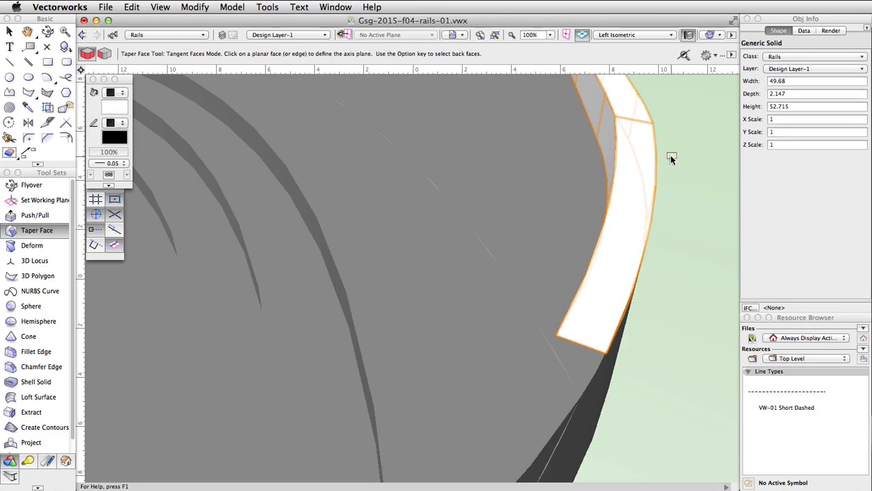
# Step: Show the whole skate park model and set its projection to Orthogonal
pyautogui.moveTo(670, 155); pyautogui.dragTo(230, 312, button='middle')
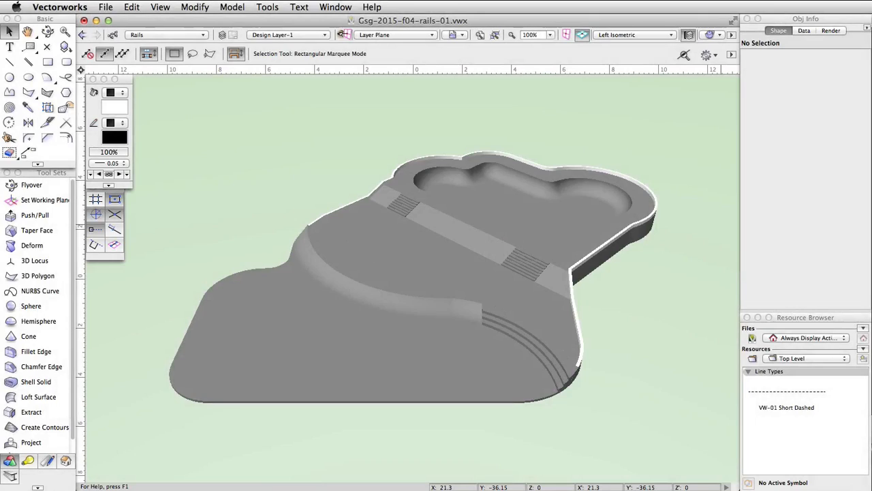
pyautogui.click(395, 34)
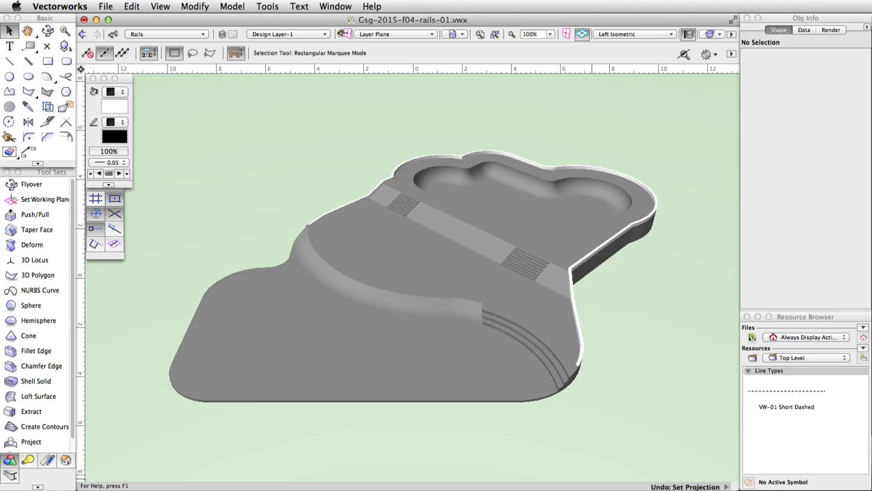
pyautogui.click(161, 6)
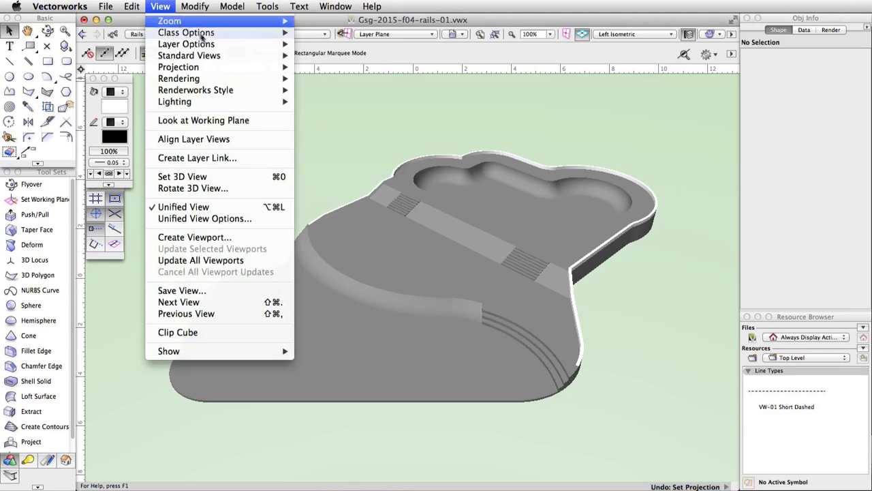
pyautogui.moveTo(233, 70)
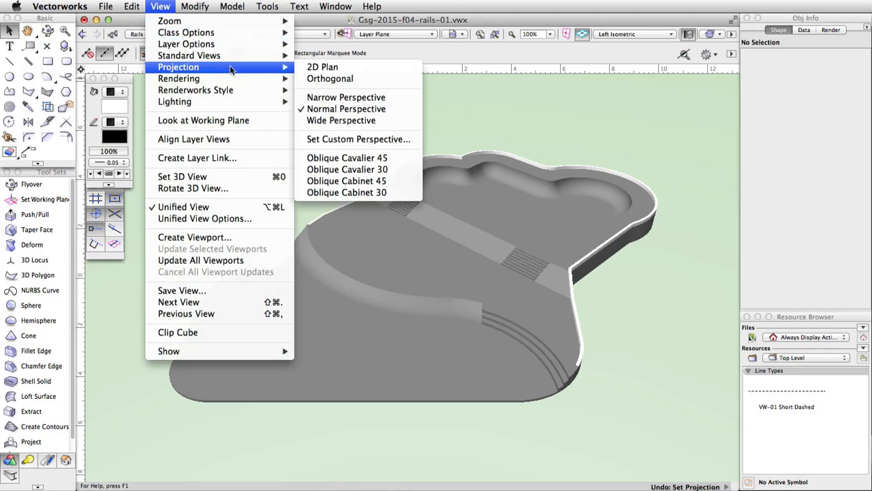
pyautogui.click(381, 80)
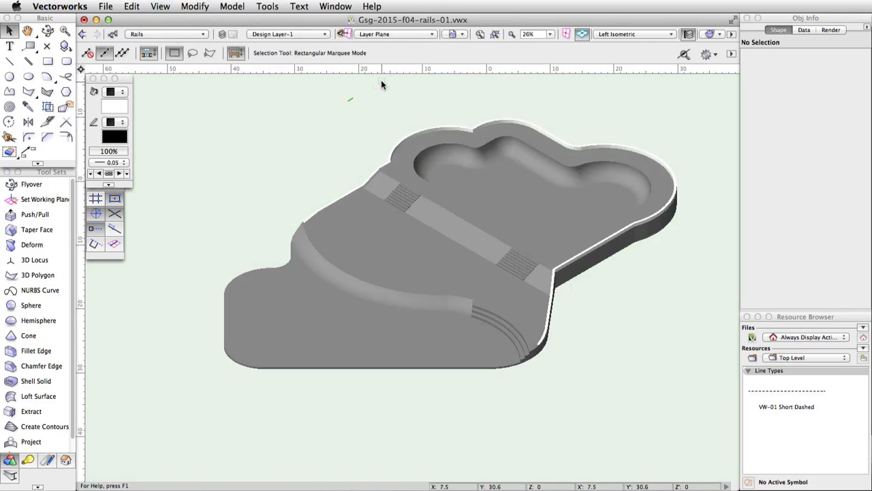
# Step: Set the active plane to Screen Plane and switch to the Front view
pyautogui.click(428, 34)
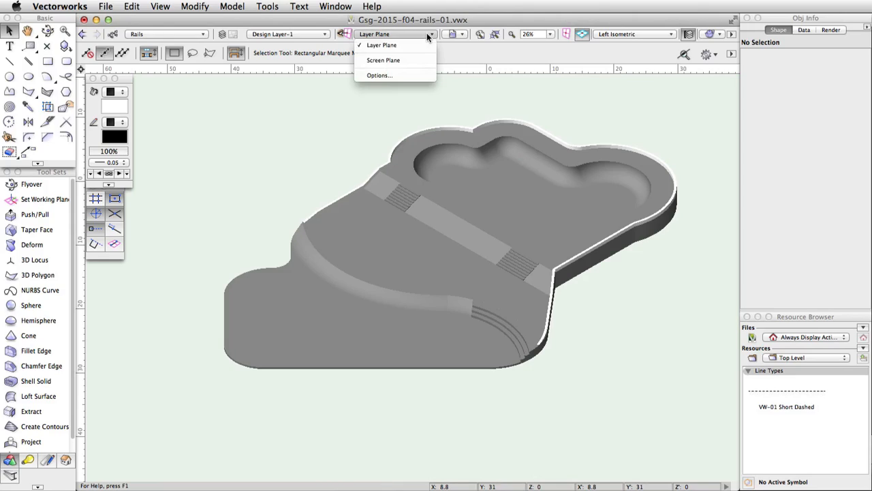
pyautogui.click(425, 59)
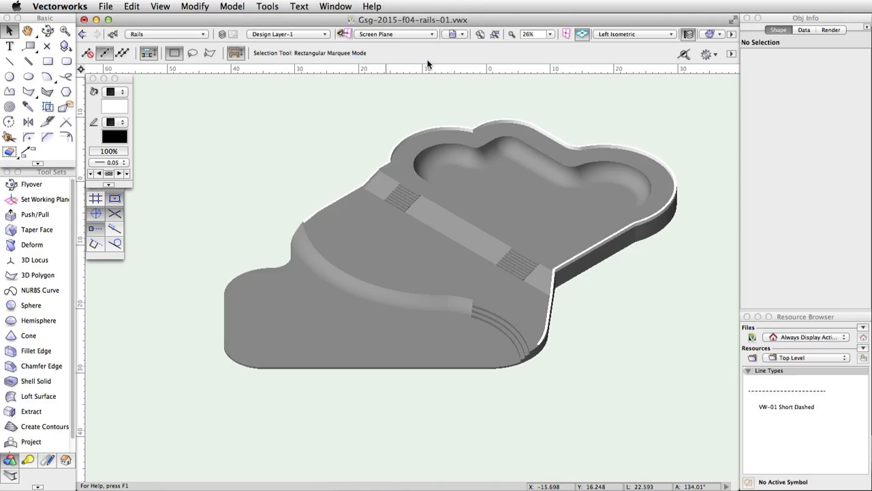
pyautogui.click(670, 35)
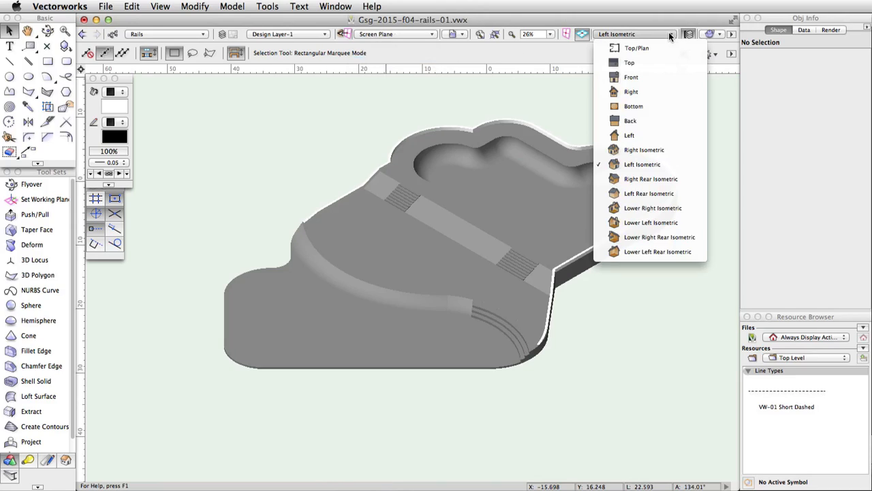
pyautogui.click(671, 75)
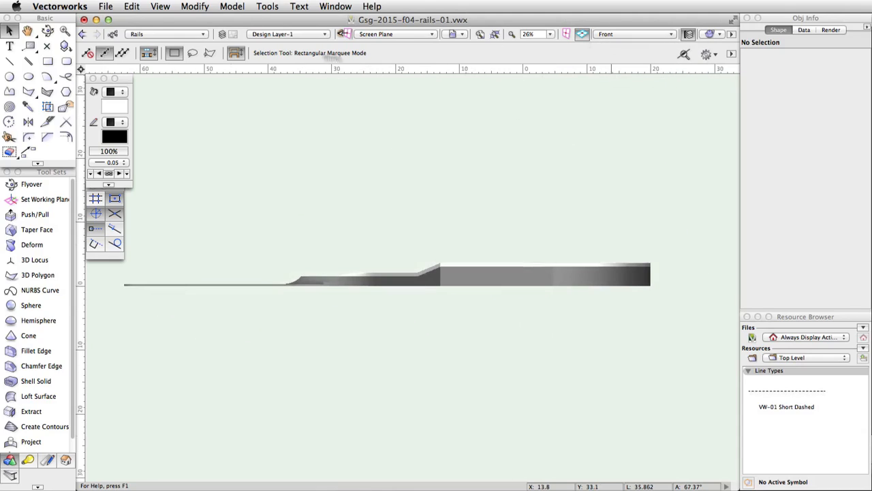
# Step: Hide the Rails class and make None the active class
pyautogui.click(112, 34)
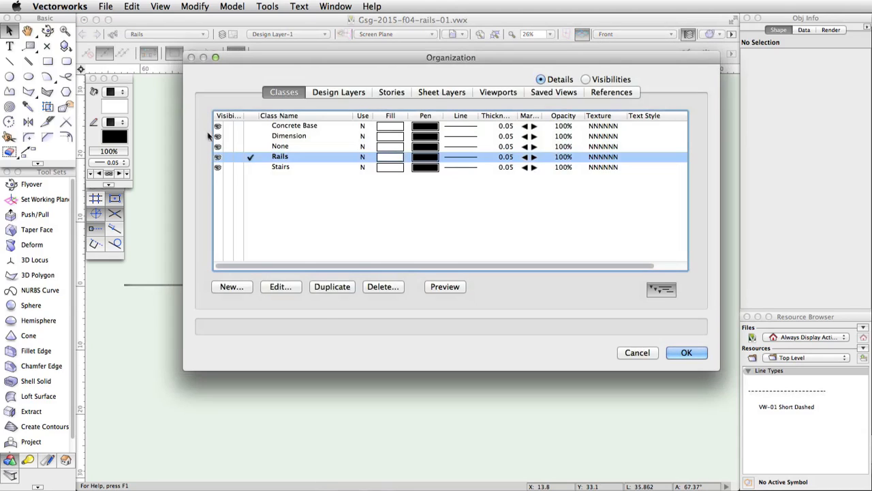
pyautogui.click(228, 157)
pyautogui.click(250, 146)
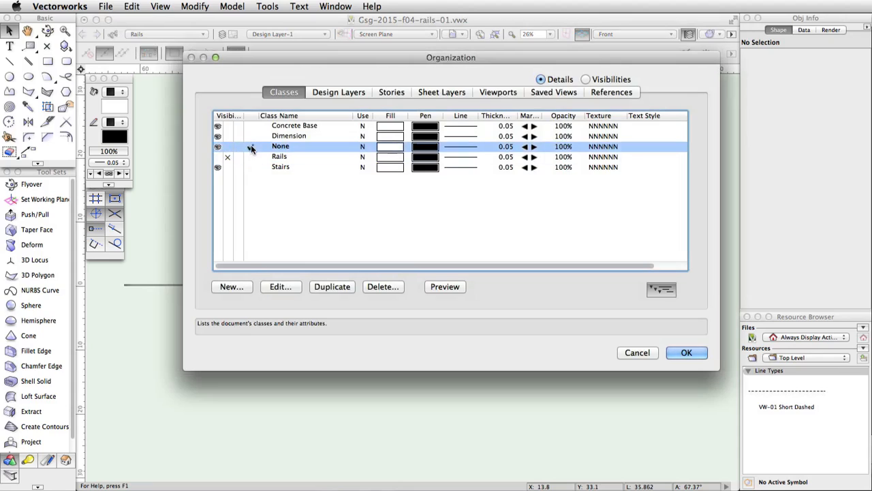
pyautogui.click(688, 352)
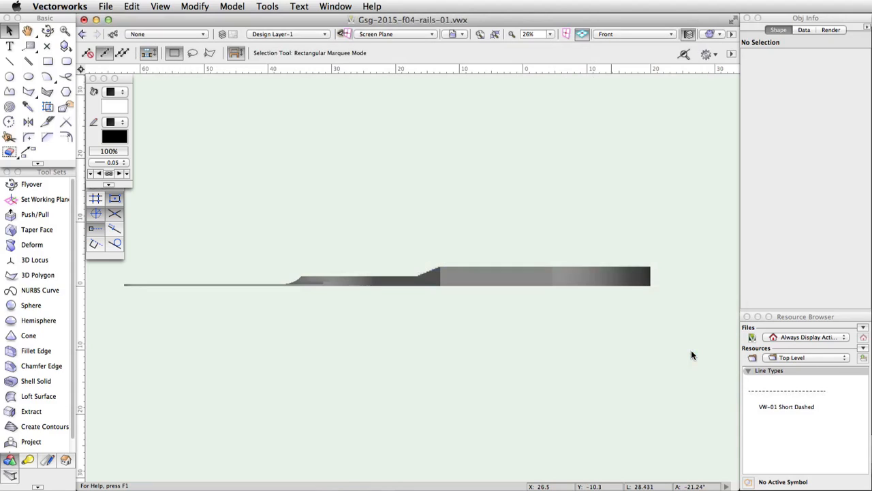
# Step: Draw a line down the stair slope from the upper platform's corner to the foot of the incline
pyautogui.scroll(10, 431, 271)
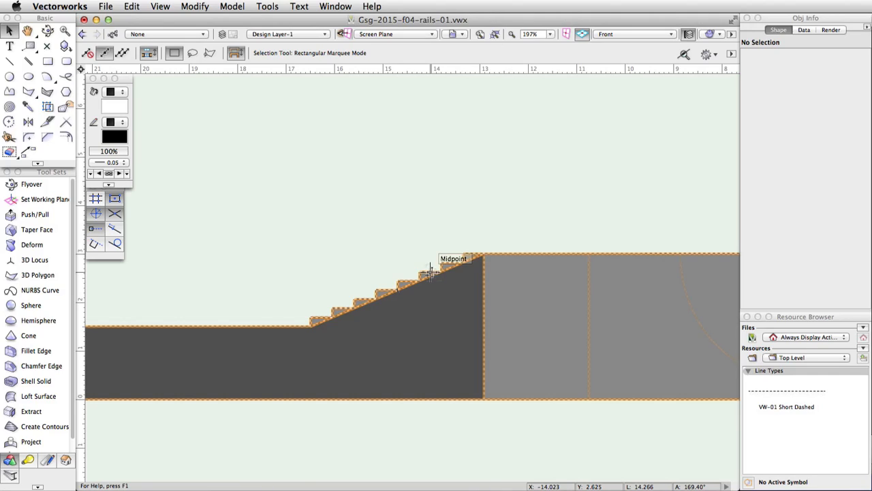
pyautogui.click(10, 61)
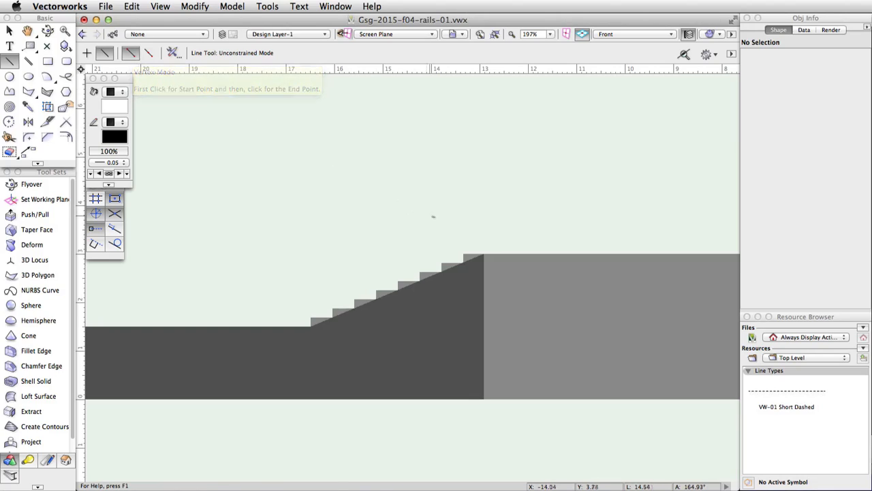
pyautogui.click(483, 254)
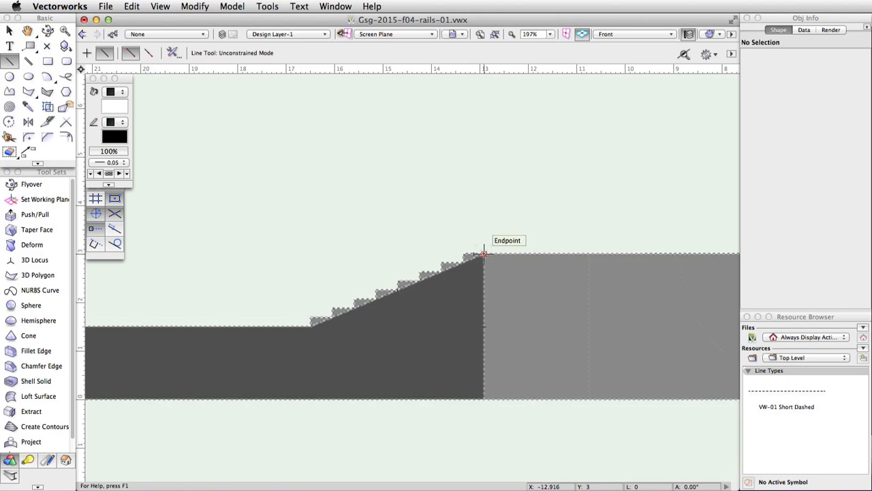
pyautogui.click(311, 327)
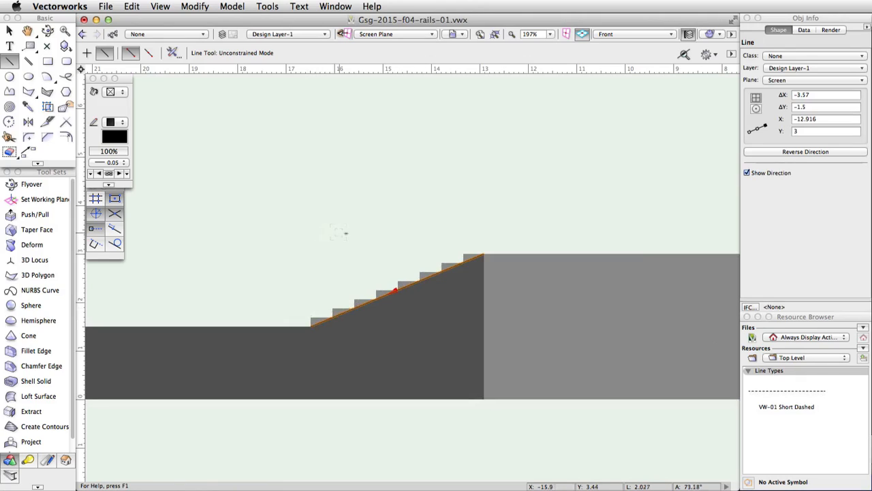
# Step: Raise the sloped line 1 m above the stairs by adding 1 to its Y value, giving 4
pyautogui.click(823, 131)
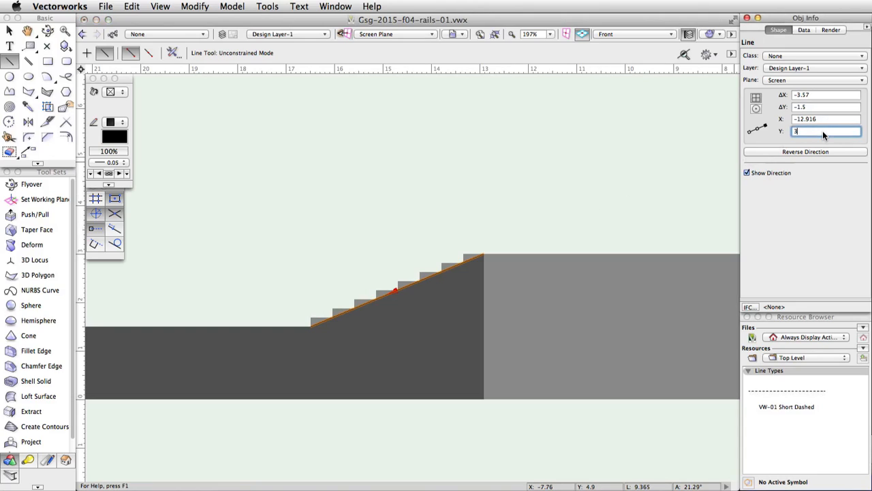
pyautogui.write('+1')
pyautogui.press('Return')
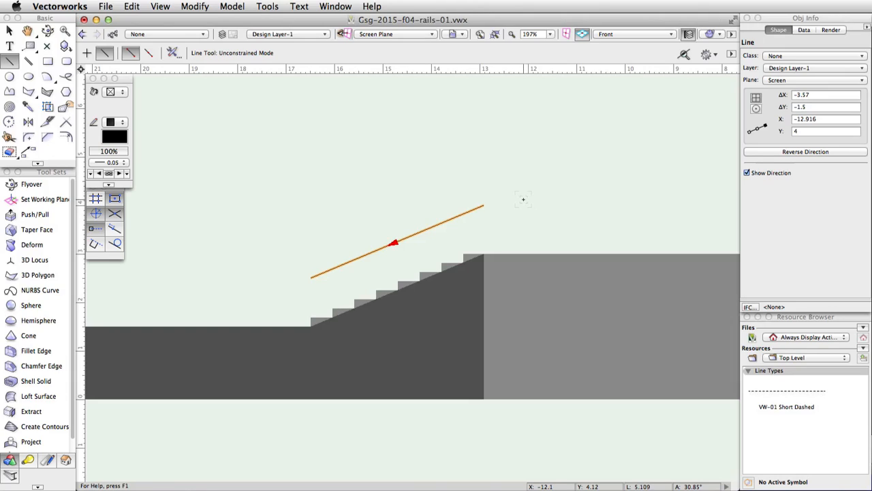
# Step: Draw a horizontal line 1.25 m long from the sloped line's upper end, extending over the platform
pyautogui.click(483, 206)
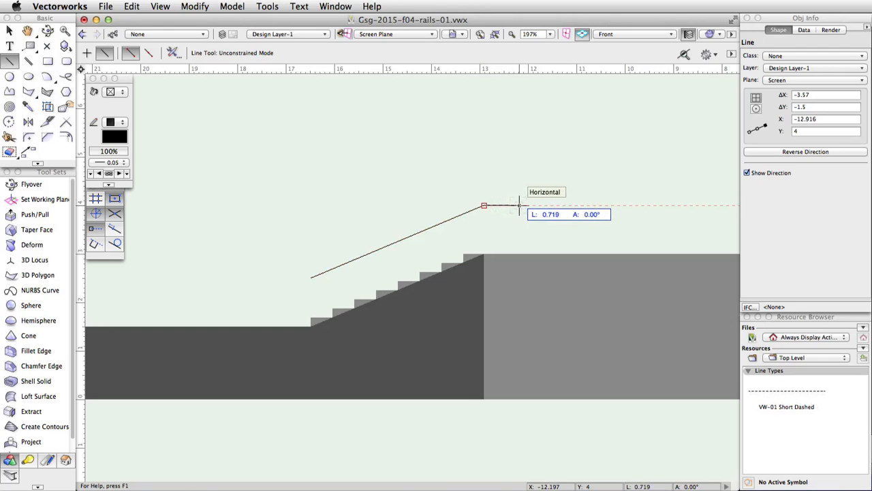
pyautogui.press('Tab')
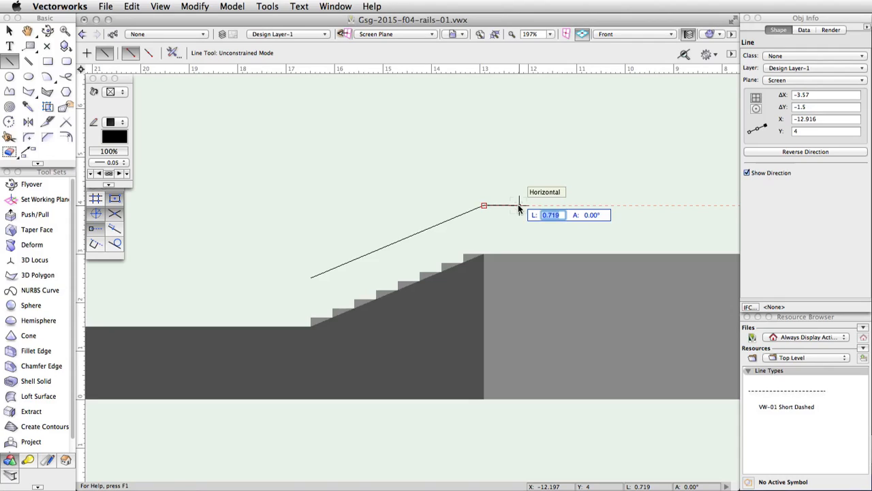
pyautogui.write('1.25')
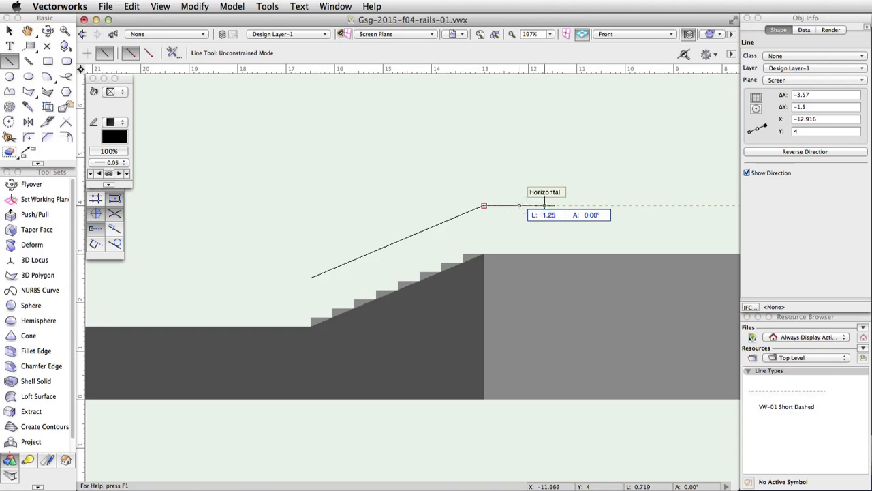
pyautogui.press('Return')
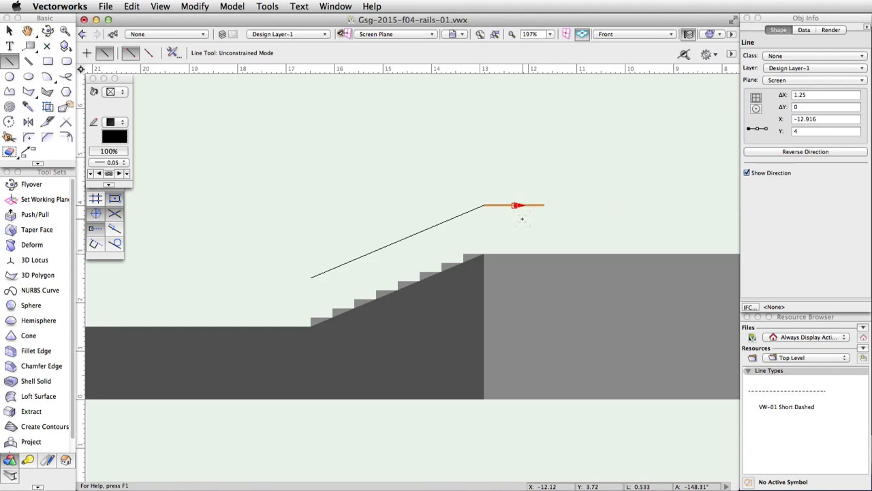
# Step: Compose the sloped and horizontal lines into a single polygon
pyautogui.press('x')
pyautogui.keyDown('shift'); pyautogui.click(458, 215); pyautogui.keyUp('shift')
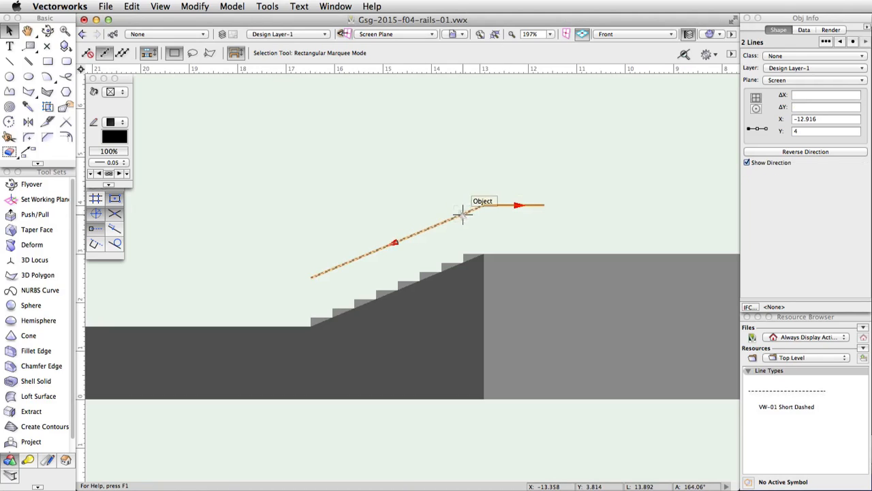
pyautogui.click(192, 5)
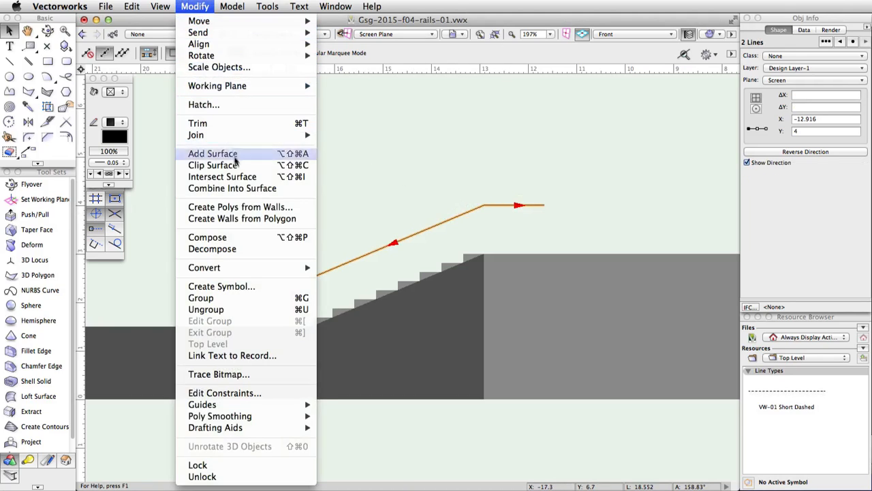
pyautogui.click(243, 237)
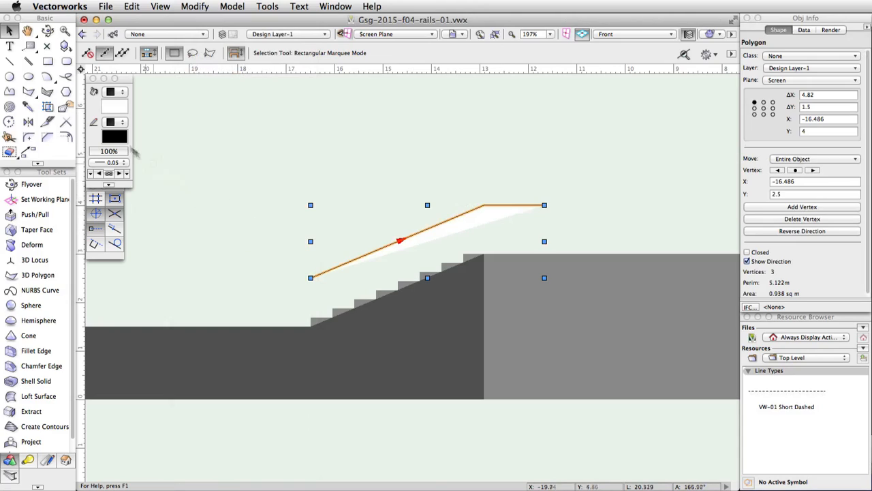
# Step: Create a 0.1 by 0.1 m rectangle and place it just below the polygon's horizontal end as the rail profile
pyautogui.doubleClick(45, 62)
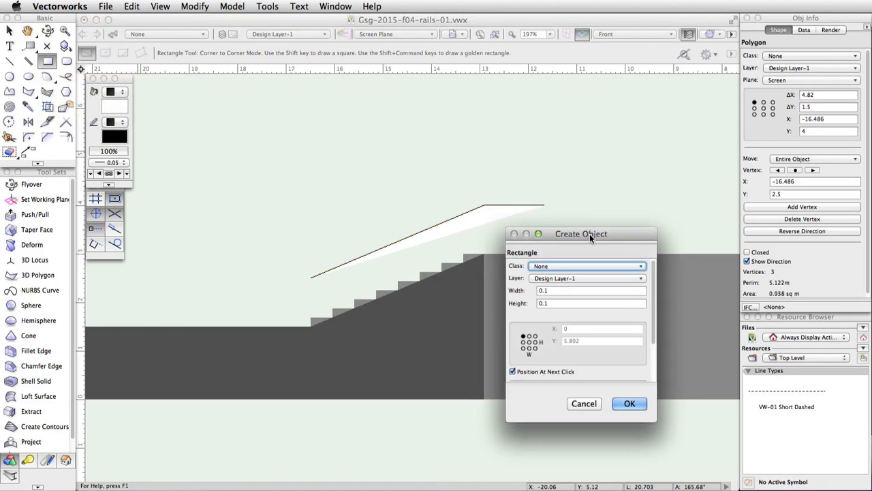
pyautogui.moveTo(589, 234); pyautogui.dragTo(438, 136)
pyautogui.doubleClick(412, 193)
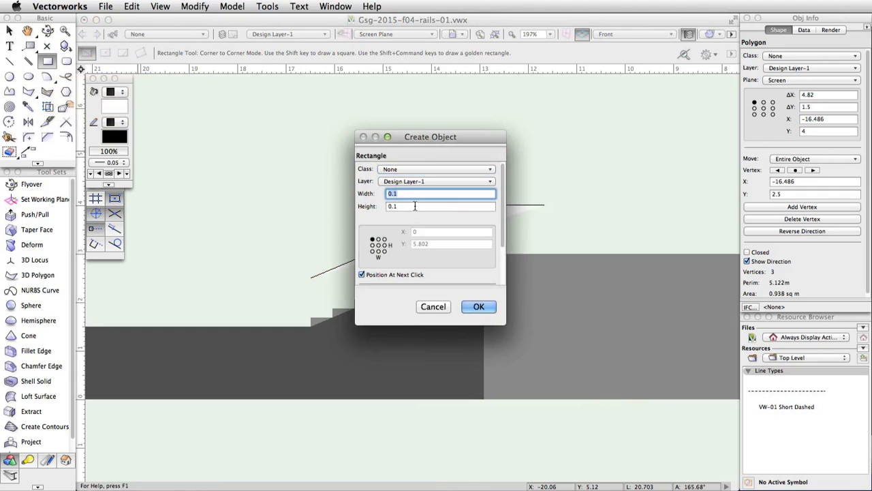
pyautogui.press('Tab')
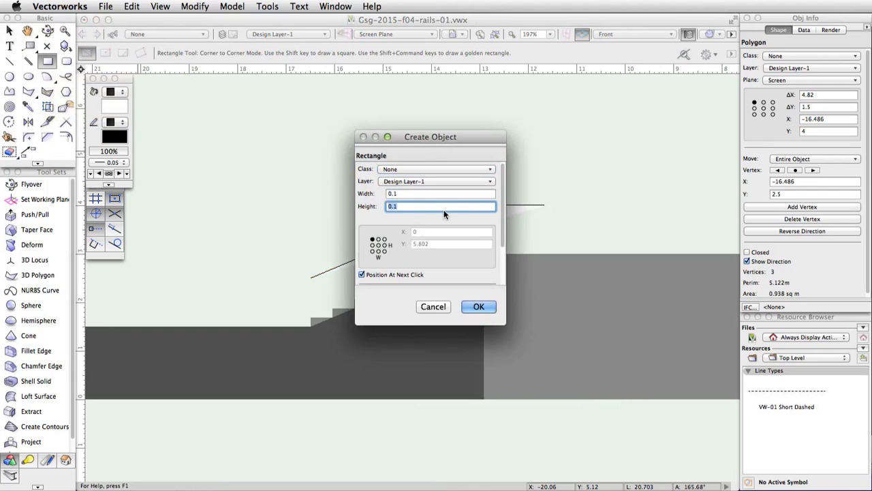
pyautogui.click(479, 306)
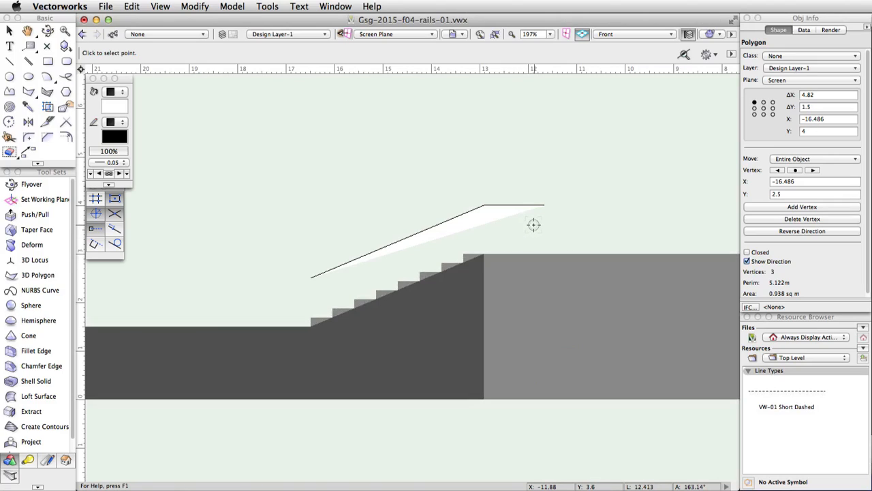
pyautogui.press('4')
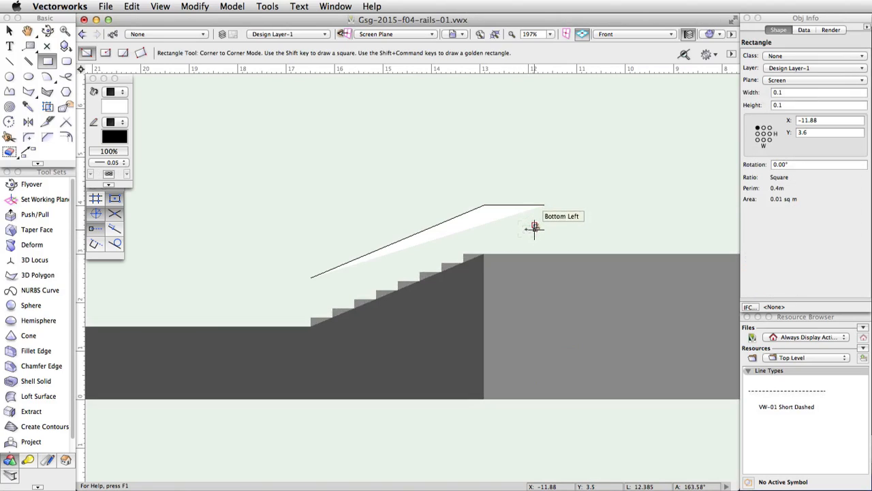
# Step: Change the open polygon's plane from Screen to Layer
pyautogui.press('x')
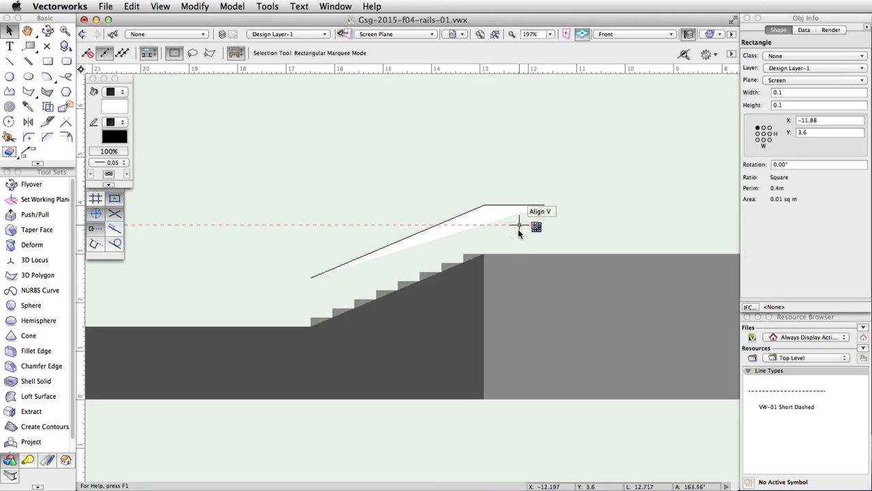
pyautogui.click(517, 229)
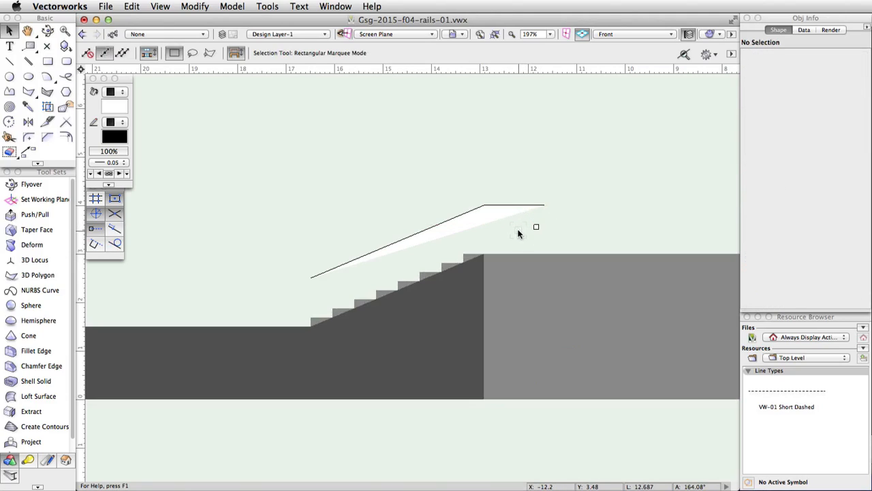
pyautogui.click(472, 211)
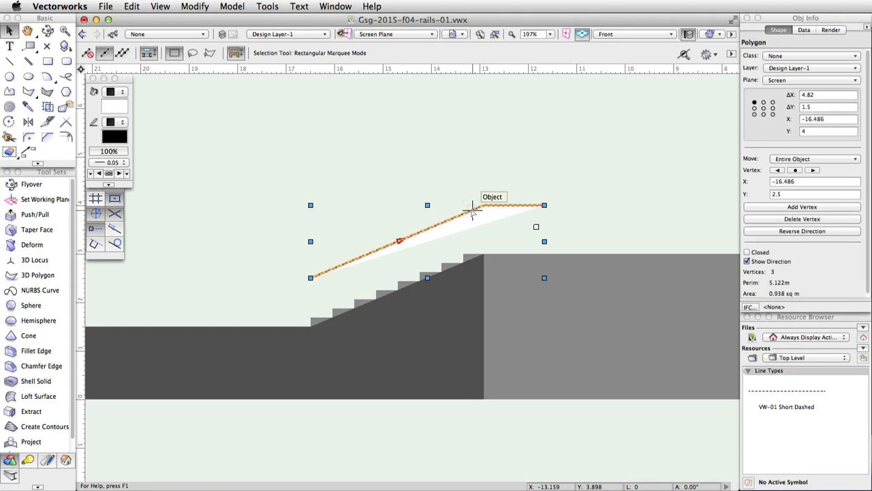
pyautogui.click(798, 81)
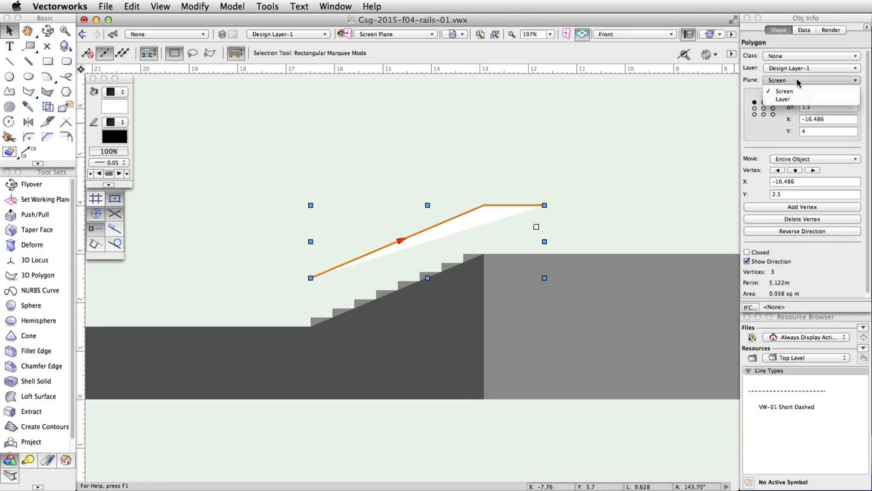
pyautogui.click(794, 99)
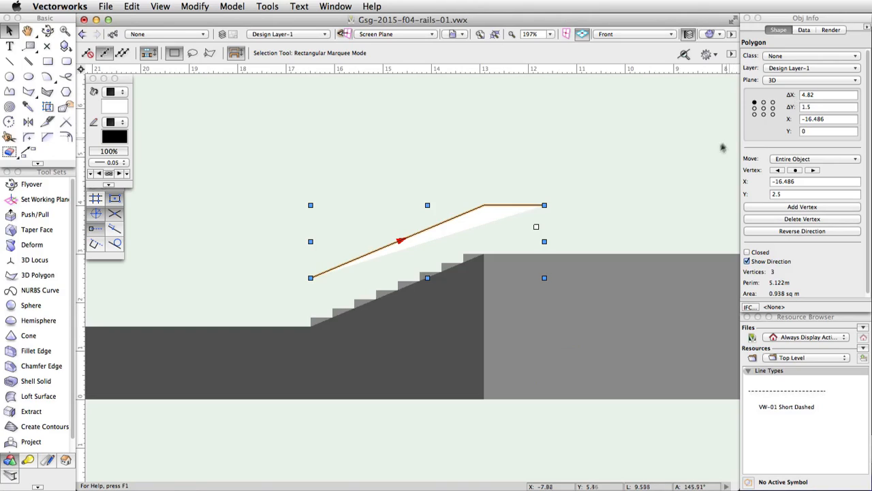
# Step: Extrude the square profile along the polygon path, leaving Lock Profile Plane and Fix Profile off
pyautogui.keyDown('shift'); pyautogui.click(536, 228); pyautogui.keyUp('shift')
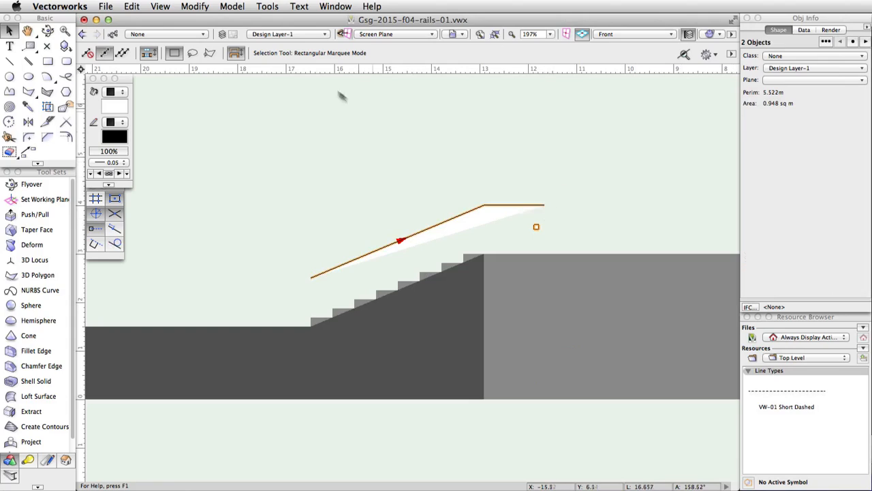
pyautogui.click(239, 8)
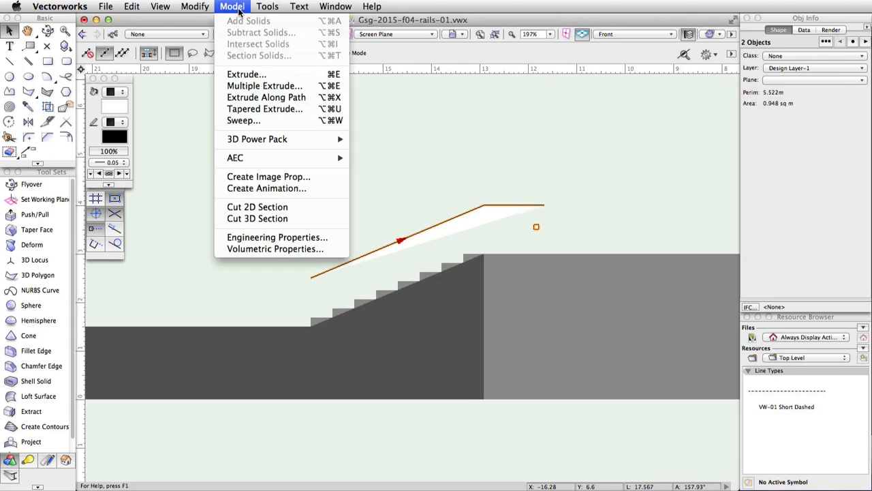
pyautogui.click(310, 100)
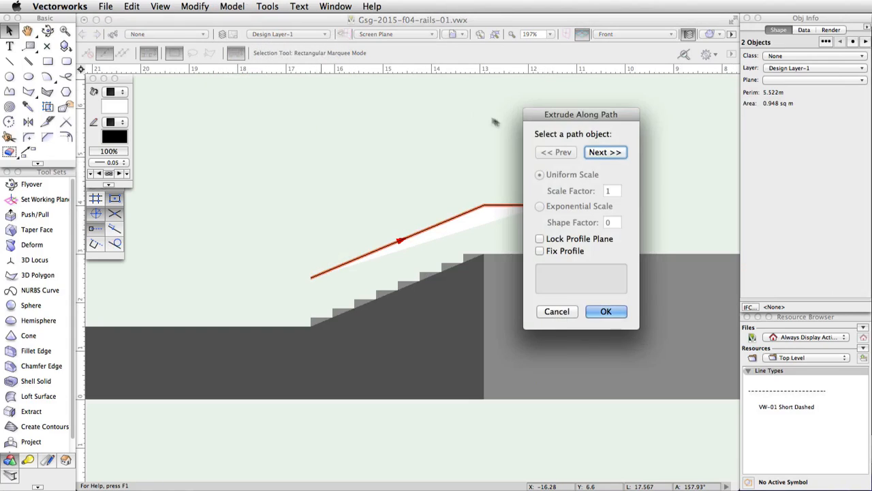
pyautogui.click(606, 152)
pyautogui.click(565, 153)
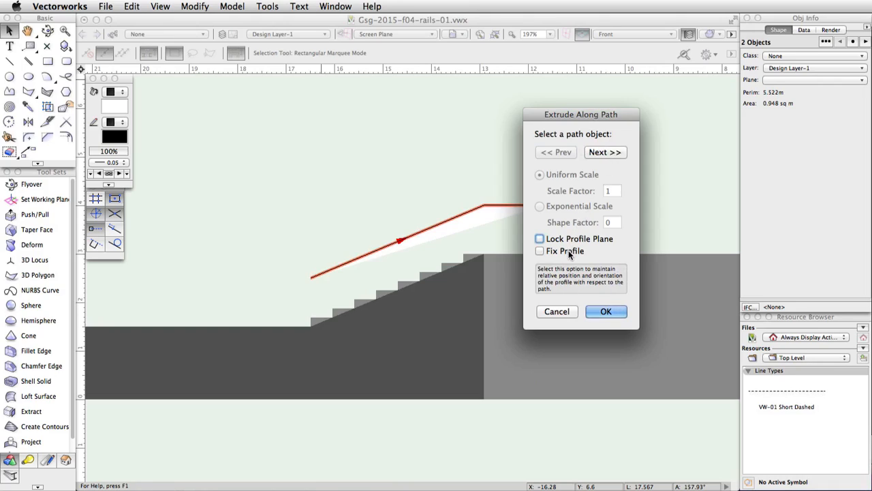
pyautogui.click(608, 311)
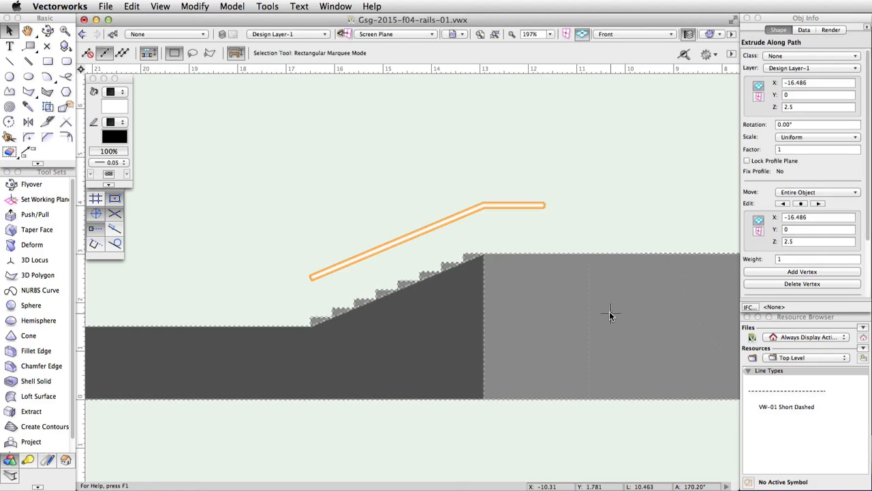
# Step: In Top/Plan view, move the extruded rail onto the straight stairs, centred on their width with its ends aligned to the staircase edges
pyautogui.click(654, 35)
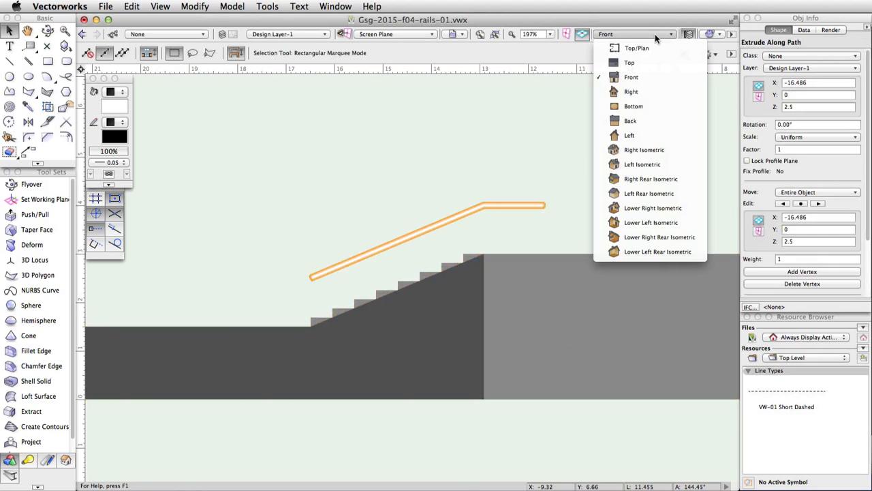
pyautogui.click(653, 52)
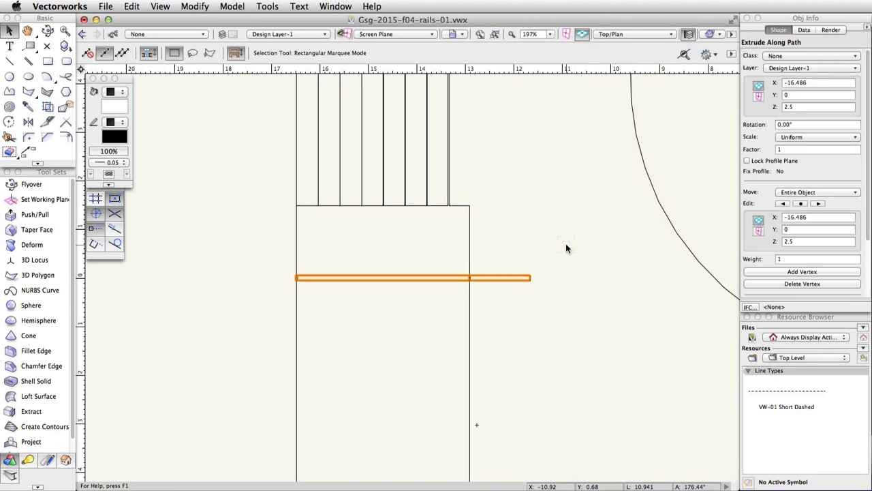
pyautogui.scroll(-5, 566, 243)
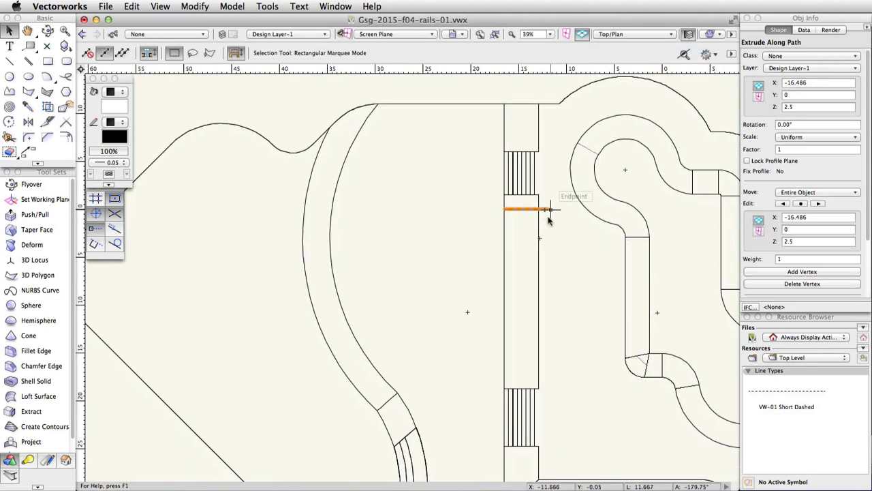
pyautogui.moveTo(538, 209)
pyautogui.mouseDown()
pyautogui.moveTo(538, 443)
pyautogui.moveTo(532, 336)
pyautogui.moveTo(518, 326)
pyautogui.mouseUp()
pyautogui.scroll(4, 539, 417)
pyautogui.press('space')
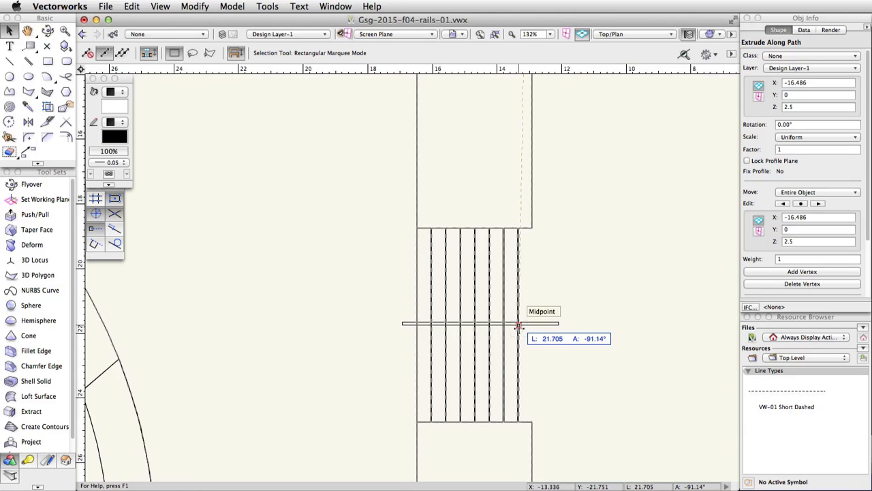
pyautogui.moveTo(519, 326); pyautogui.dragTo(534, 323)
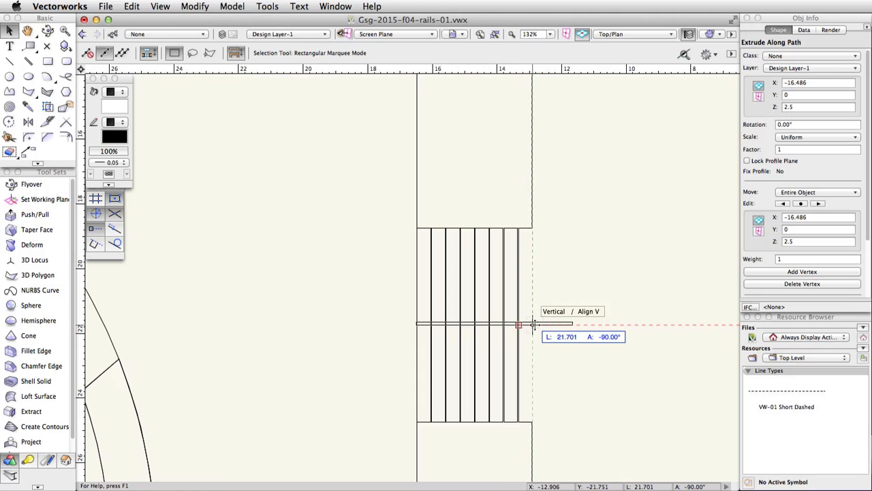
pyautogui.moveTo(533, 324); pyautogui.dragTo(534, 323)
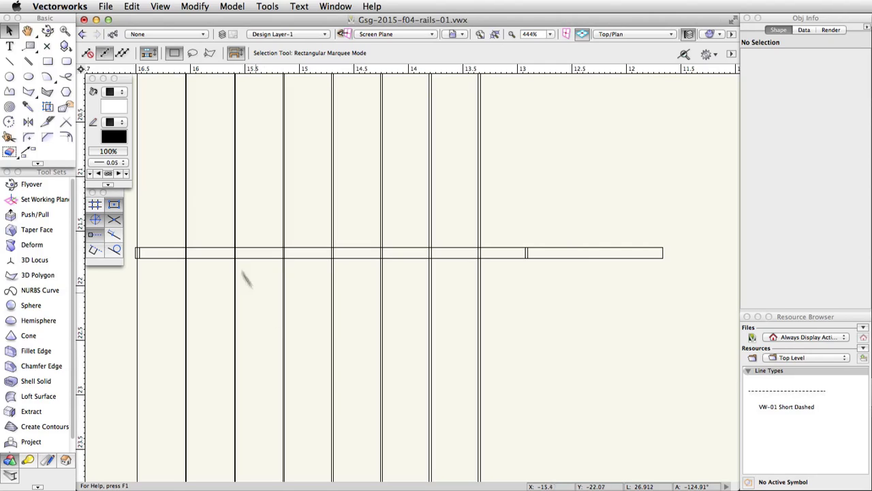
# Step: Create a 0.1 by 0.1 m rectangle positioned by its centre and place it on the rail's centreline near the upper end
pyautogui.click(47, 61)
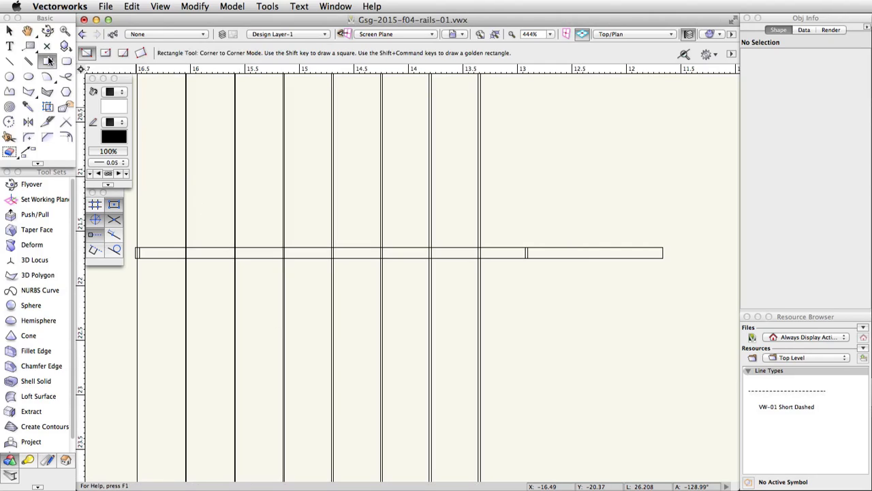
pyautogui.press('Return')
pyautogui.moveTo(558, 234); pyautogui.dragTo(392, 154)
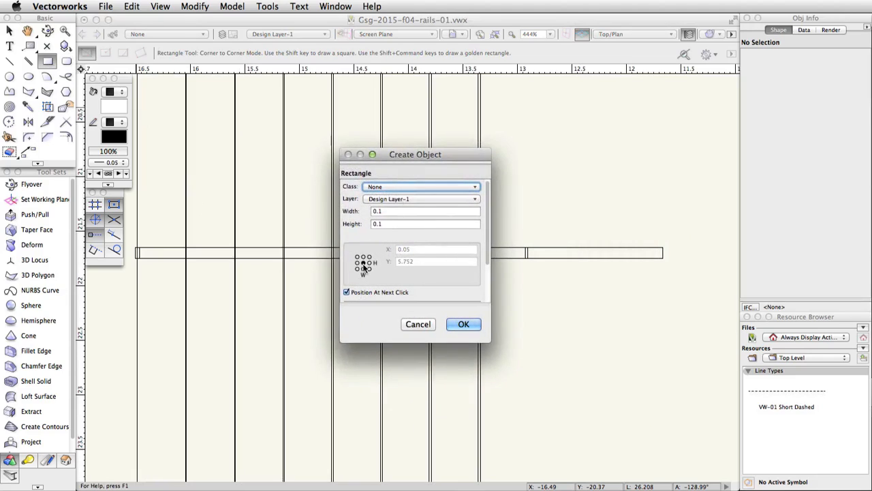
pyautogui.click(463, 324)
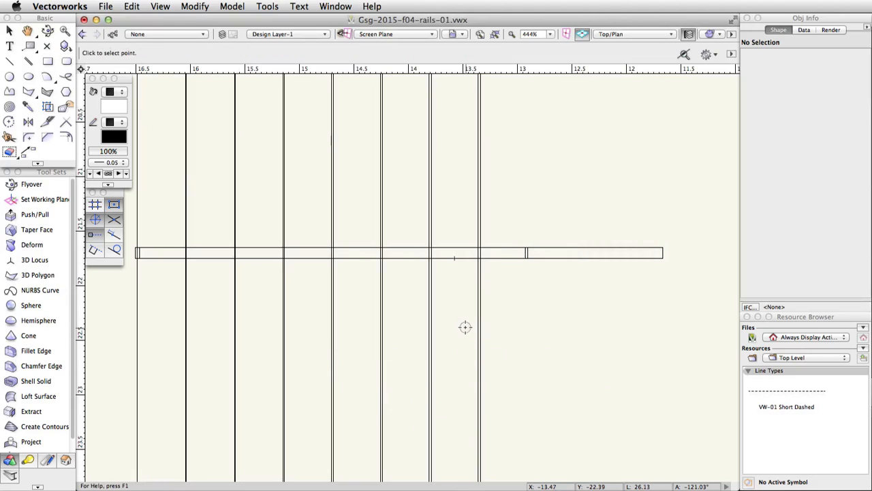
pyautogui.click(594, 253)
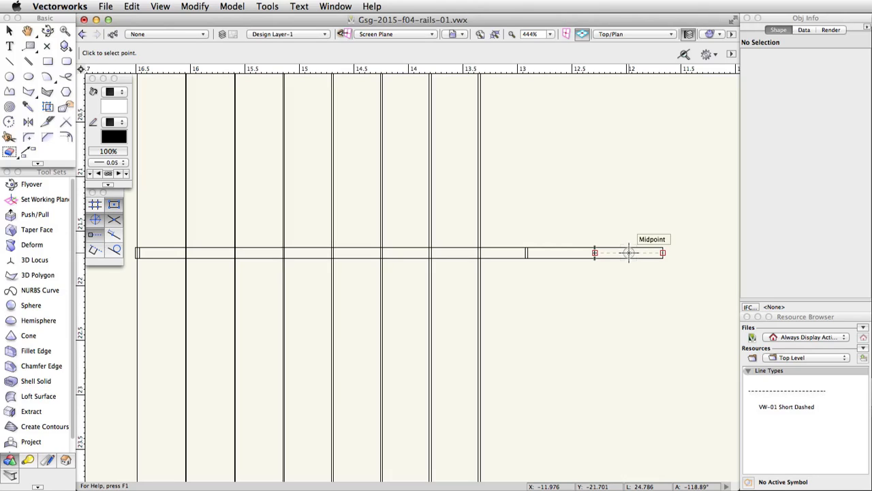
pyautogui.click(629, 253)
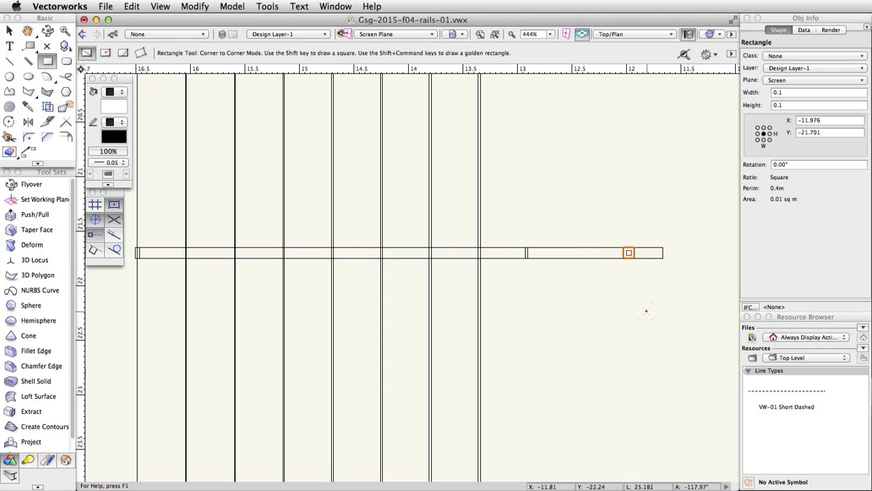
# Step: Extrude the square by 1 m to form a handrail post
pyautogui.click(232, 6)
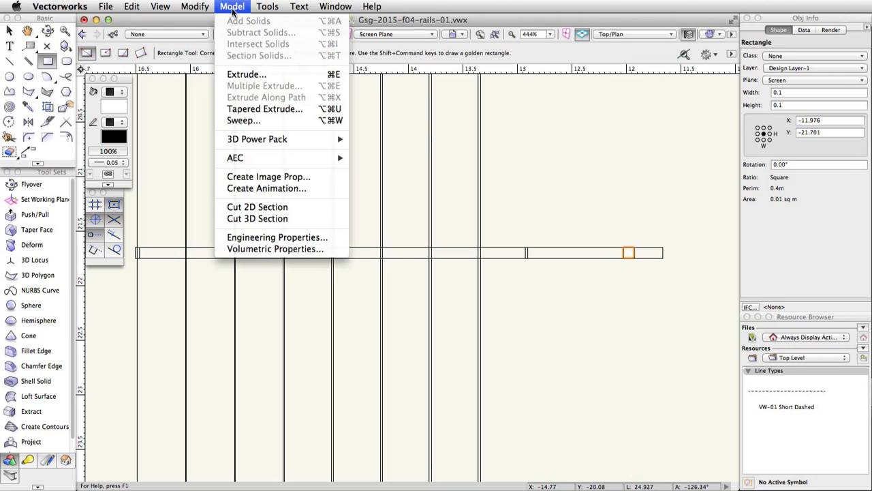
pyautogui.click(283, 74)
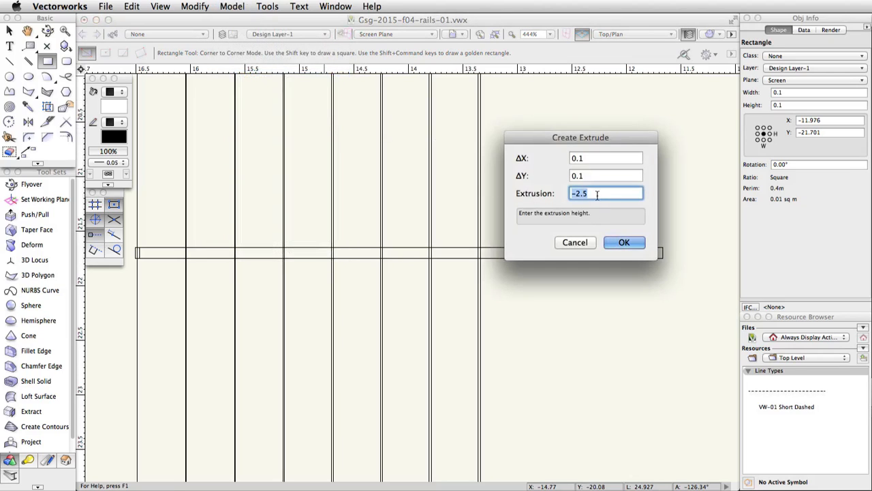
pyautogui.write('1')
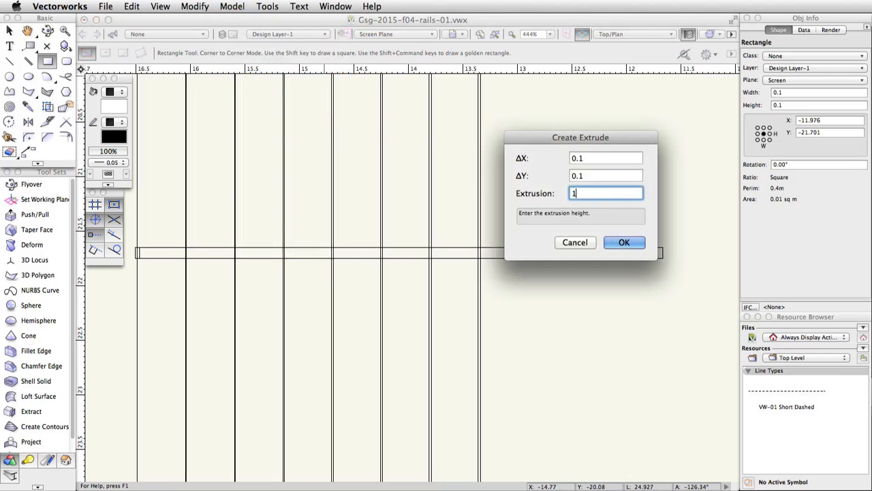
pyautogui.click(627, 240)
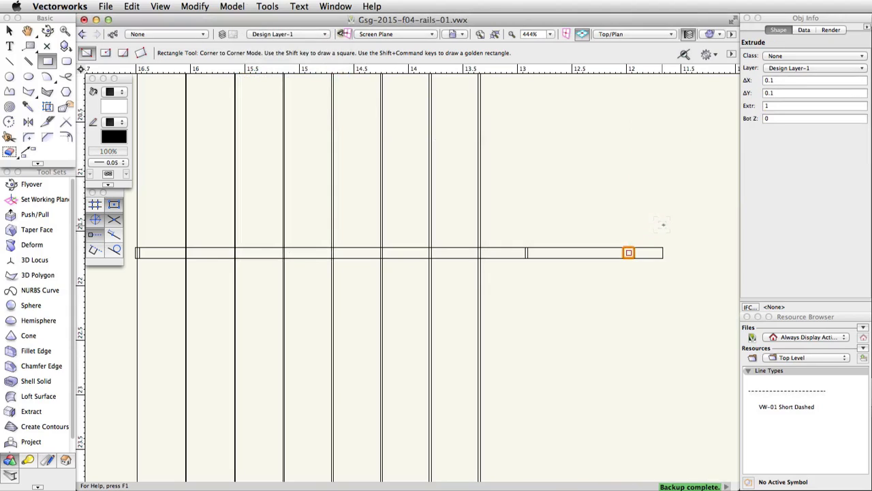
# Step: In Front view, move the post straight up so its base stands on top of the upper platform
pyautogui.click(654, 31)
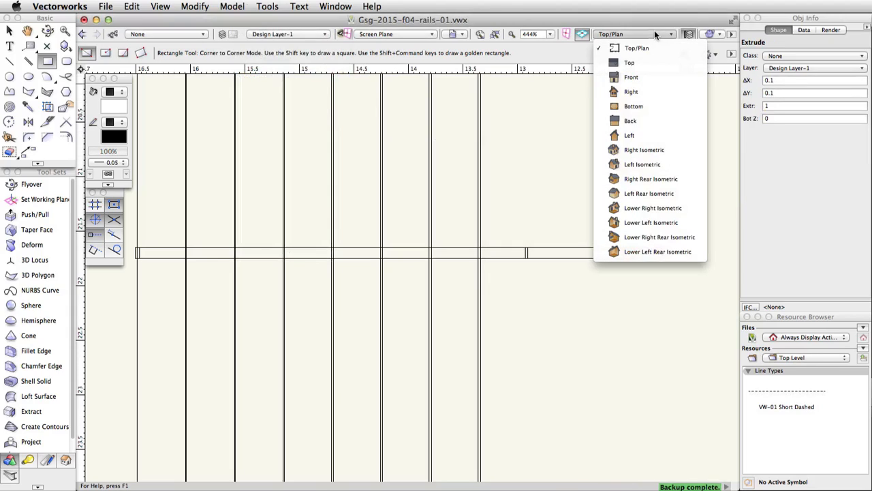
pyautogui.click(661, 78)
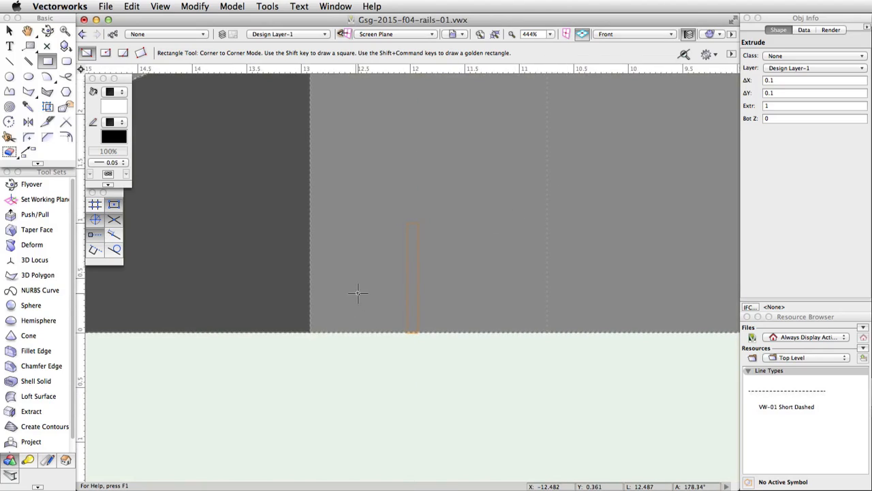
pyautogui.click(10, 30)
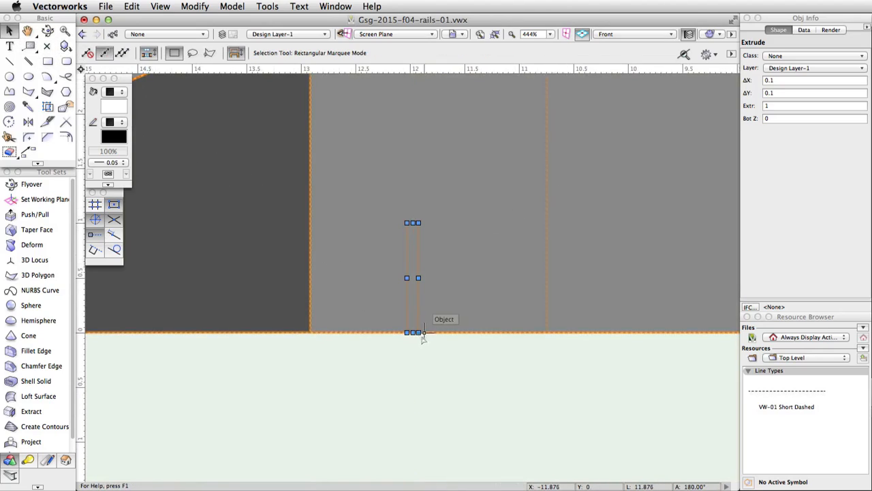
pyautogui.press('b')
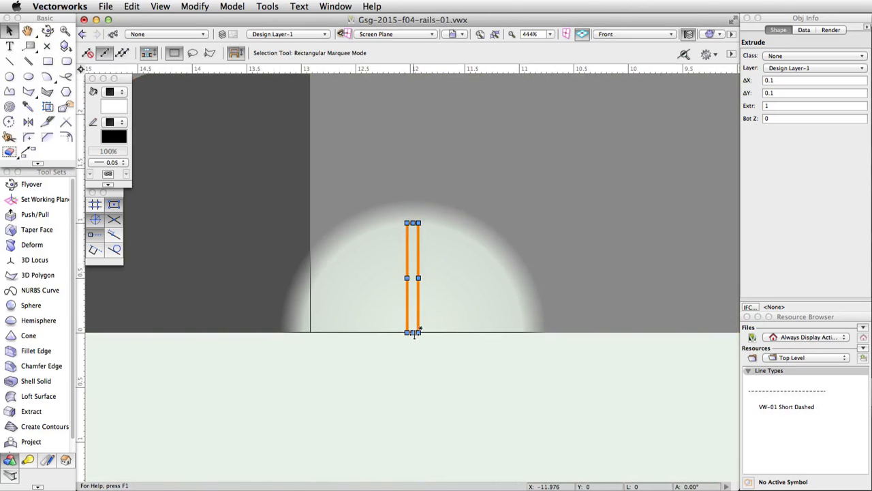
pyautogui.moveTo(413, 332); pyautogui.dragTo(412, 184)
pyautogui.scroll(-2, 416, 278)
pyautogui.scroll(2, 415, 132)
# Step: Raise the rail so the underside of its horizontal part rests on the top of the post
pyautogui.moveTo(461, 140); pyautogui.dragTo(475, 184)
pyautogui.scroll(2, 430, 134)
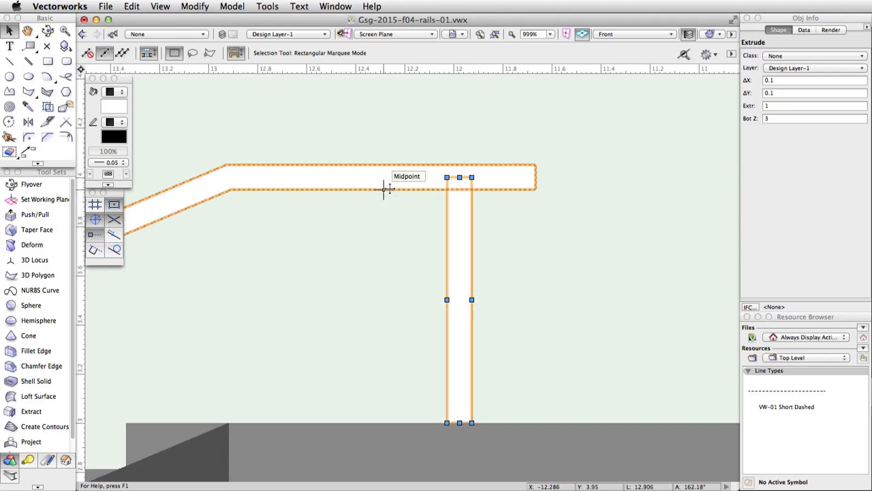
pyautogui.moveTo(385, 189)
pyautogui.mouseDown()
pyautogui.moveTo(459, 177)
pyautogui.moveTo(385, 169)
pyautogui.moveTo(383, 178)
pyautogui.mouseUp()
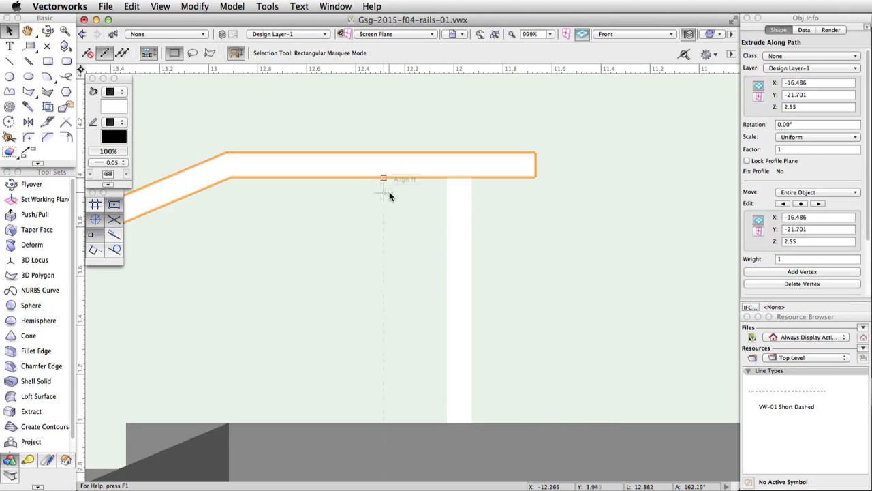
# Step: Copy the post to the top edge of the stairs, the middle of the fourth step and the middle of the lowest step
pyautogui.click(460, 422)
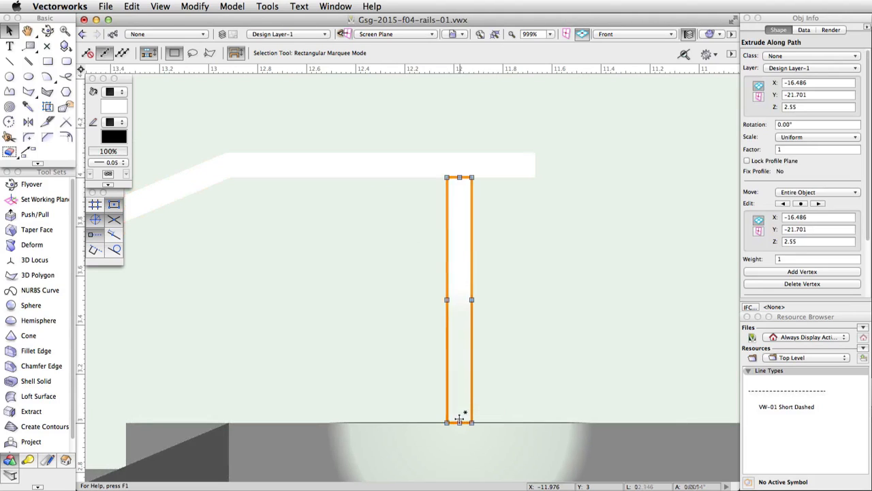
pyautogui.moveTo(460, 420)
pyautogui.mouseDown()
pyautogui.moveTo(261, 409)
pyautogui.moveTo(229, 421)
pyautogui.moveTo(198, 389)
pyautogui.moveTo(161, 399)
pyautogui.moveTo(390, 316)
pyautogui.moveTo(352, 318)
pyautogui.moveTo(321, 349)
pyautogui.mouseUp()
pyautogui.scroll(-4, 192, 387)
pyautogui.press('space')
pyautogui.scroll(5, 276, 364)
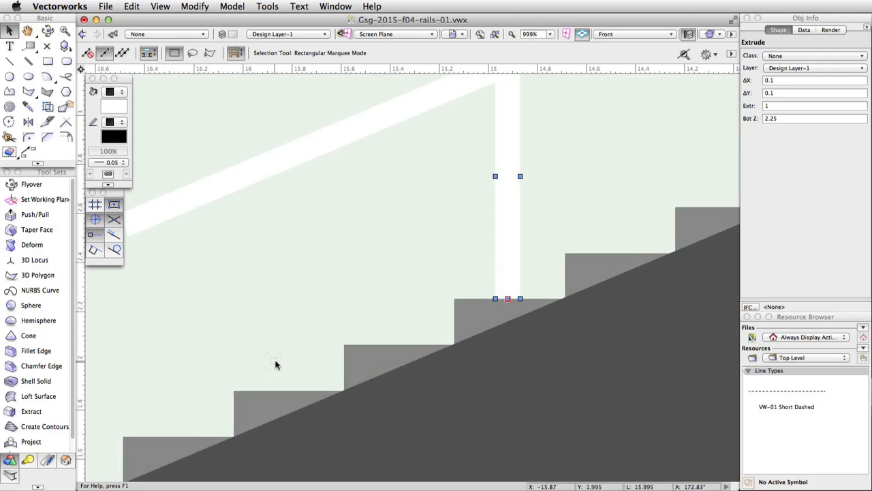
pyautogui.moveTo(498, 297); pyautogui.dragTo(178, 432)
pyautogui.moveTo(185, 421); pyautogui.dragTo(236, 412)
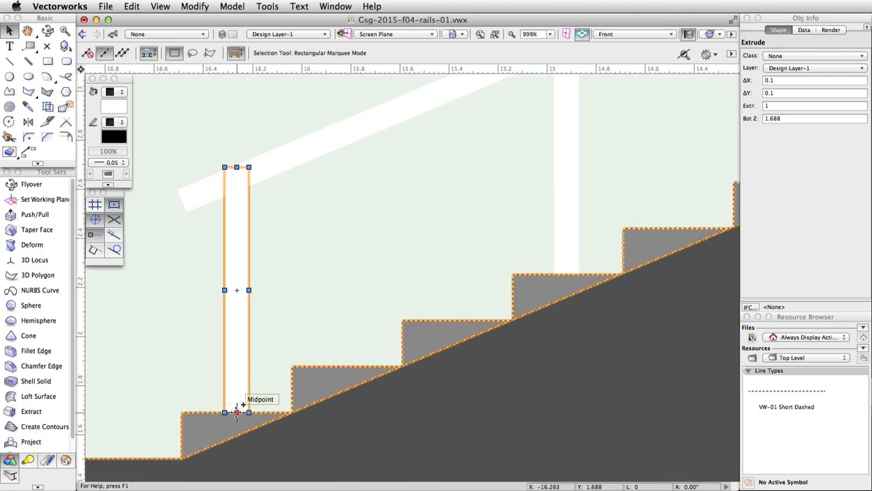
# Step: Shorten the lowest step's post to about 0.946 m so its top ends inside the sloped rail
pyautogui.scroll(-5, 245, 320)
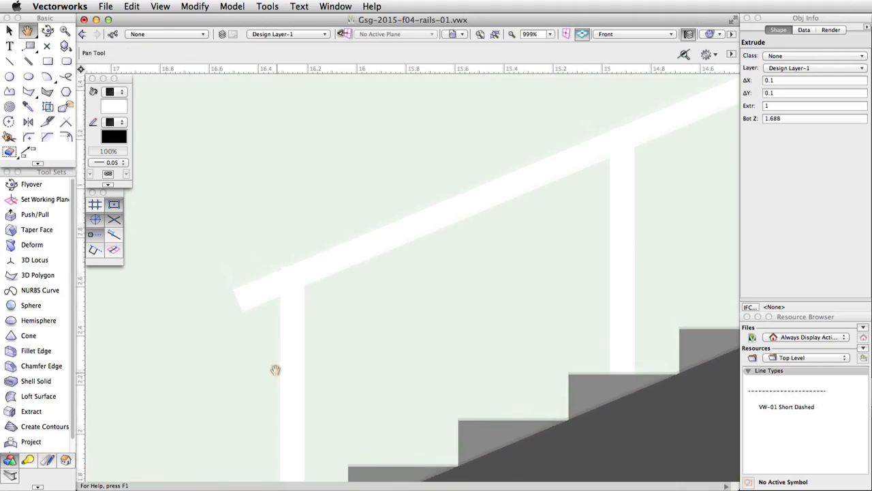
pyautogui.scroll(10, 286, 273)
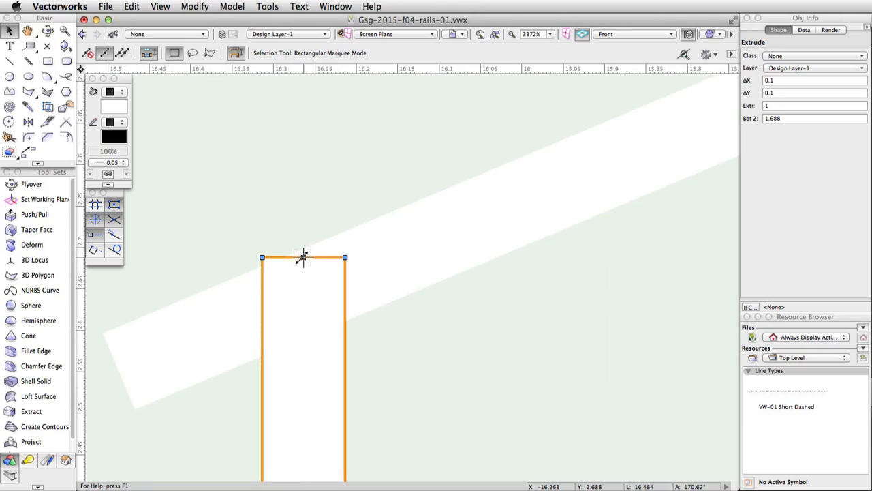
pyautogui.moveTo(303, 257); pyautogui.dragTo(300, 301)
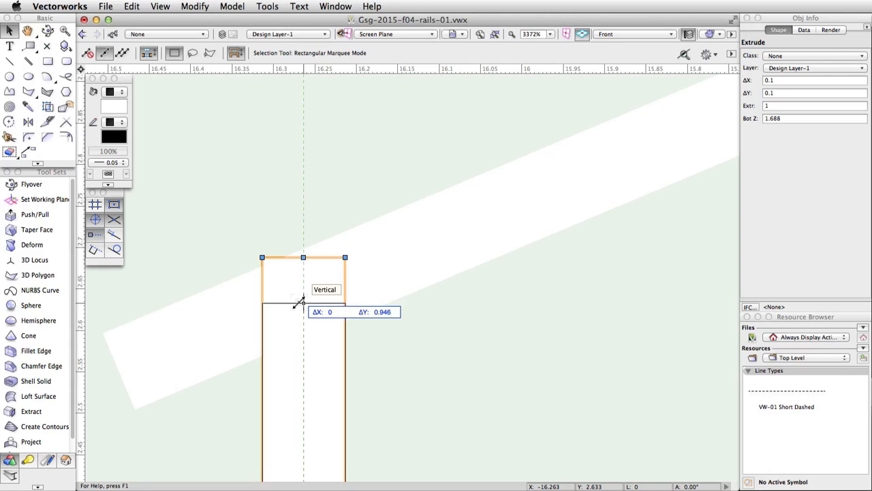
pyautogui.moveTo(299, 302); pyautogui.dragTo(302, 302)
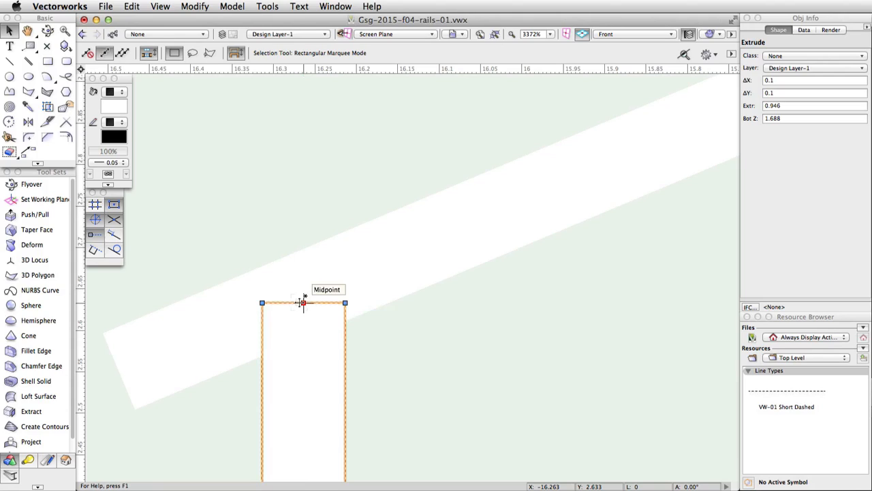
# Step: Shorten the fourth step's post to about 0.949 m so its top ends inside the sloped rail
pyautogui.scroll(-5, 344, 351)
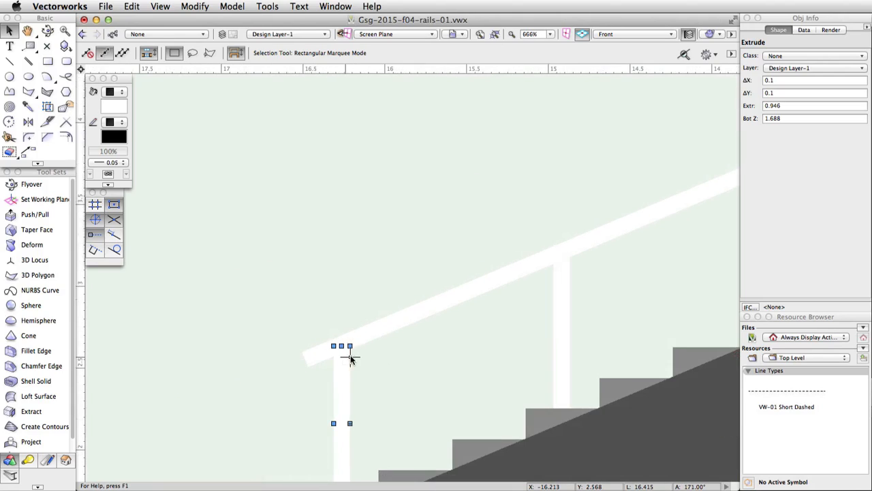
pyautogui.moveTo(487, 356); pyautogui.dragTo(321, 409)
pyautogui.press('x')
pyautogui.click(389, 321)
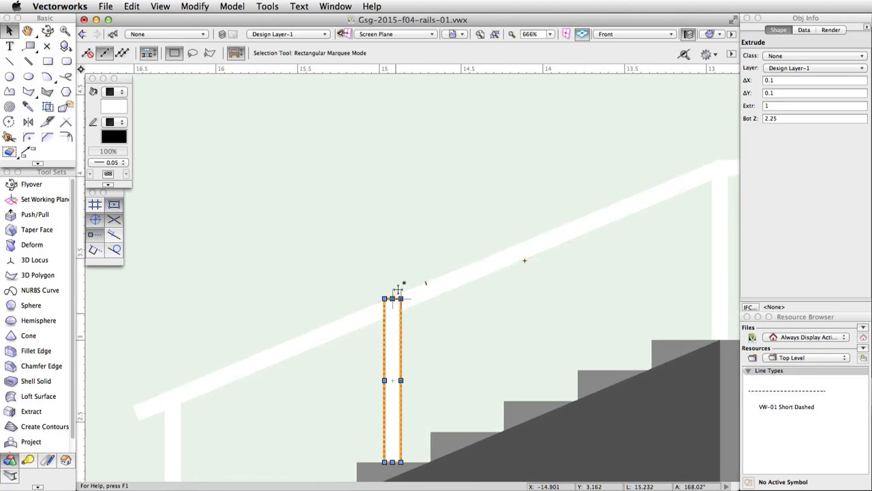
pyautogui.scroll(5, 399, 299)
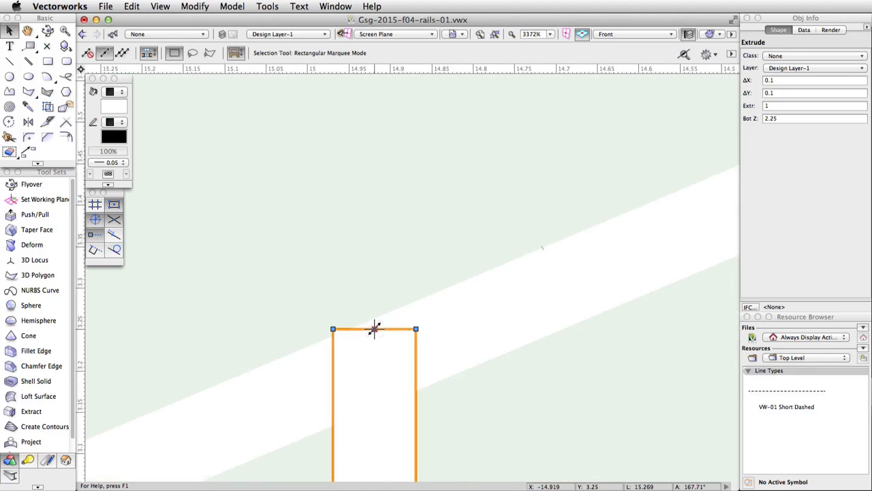
pyautogui.moveTo(373, 329); pyautogui.dragTo(374, 371)
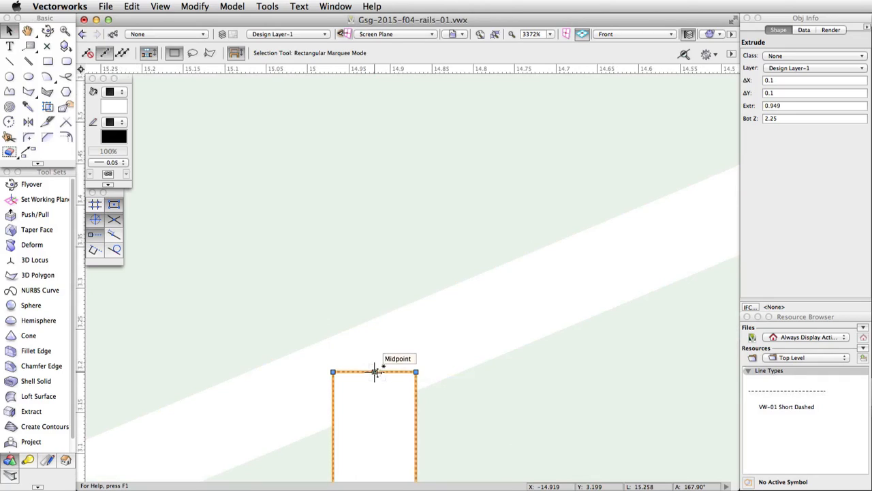
# Step: In a left isometric view, combine the stair handrail and its four posts into one object with Add Solids
pyautogui.scroll(-10, 374, 371)
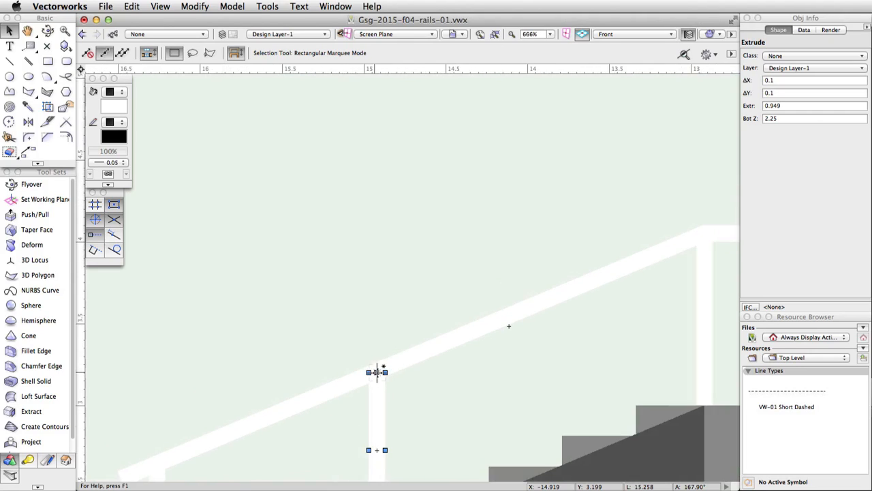
pyautogui.moveTo(404, 388); pyautogui.dragTo(400, 340, button='middle')
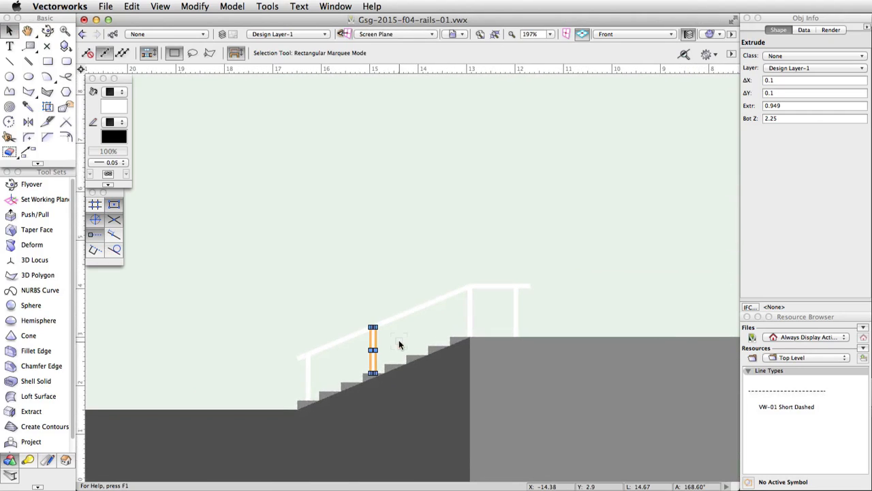
pyautogui.click(637, 34)
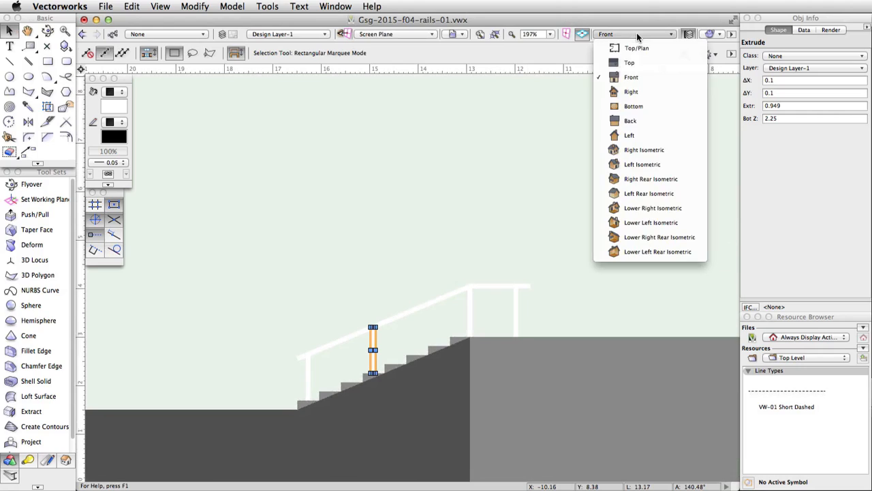
pyautogui.click(681, 163)
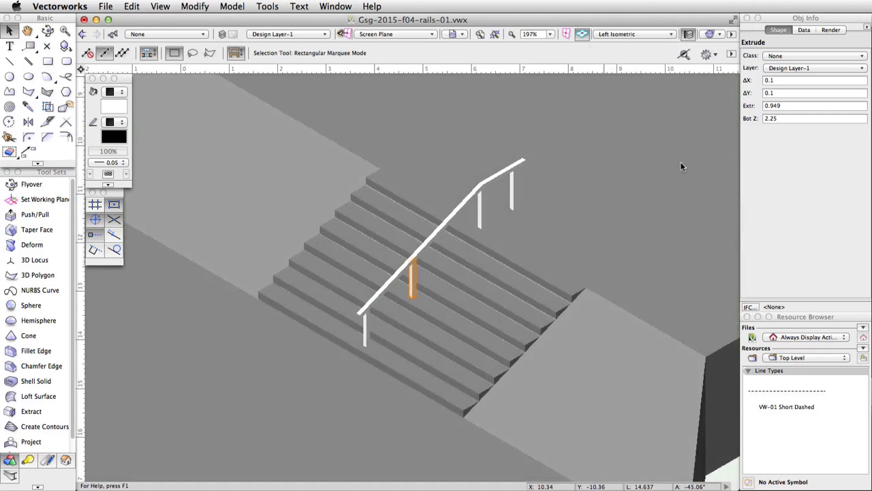
pyautogui.keyDown('shift'); pyautogui.click(368, 308); pyautogui.keyUp('shift')
pyautogui.keyDown('shift'); pyautogui.click(411, 279); pyautogui.keyUp('shift')
pyautogui.keyDown('shift'); pyautogui.click(480, 214); pyautogui.keyUp('shift')
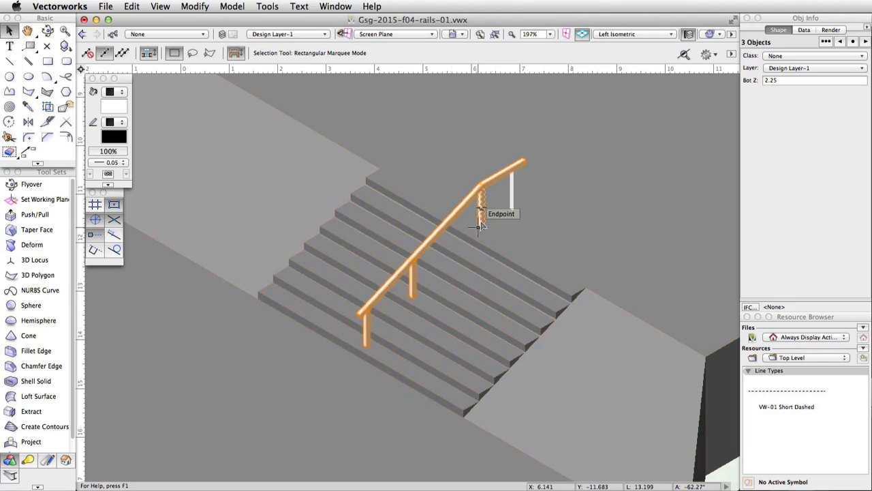
pyautogui.keyDown('shift'); pyautogui.click(512, 190); pyautogui.keyUp('shift')
pyautogui.click(244, 6)
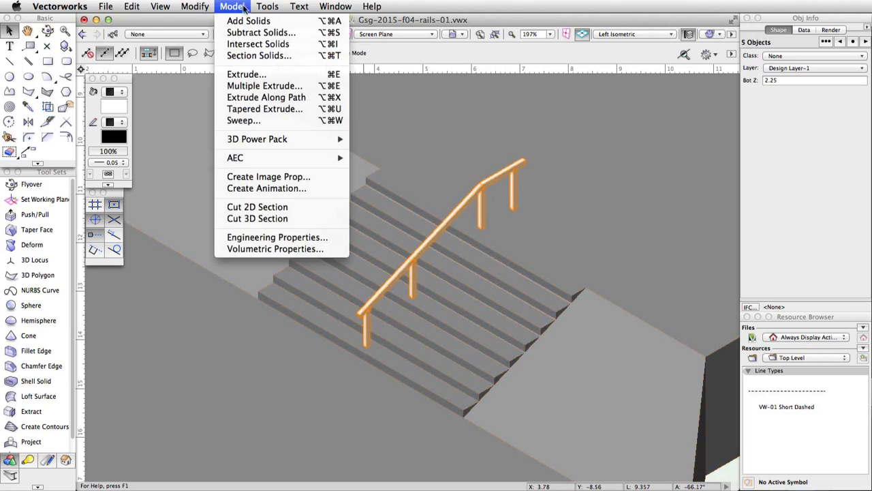
pyautogui.click(244, 21)
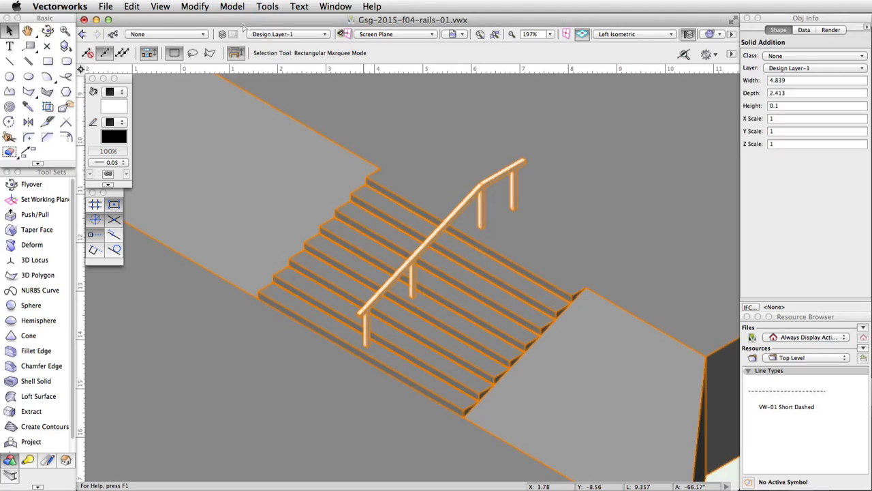
# Step: Fill the combined handrail with black and assign it to the Rails class
pyautogui.click(108, 107)
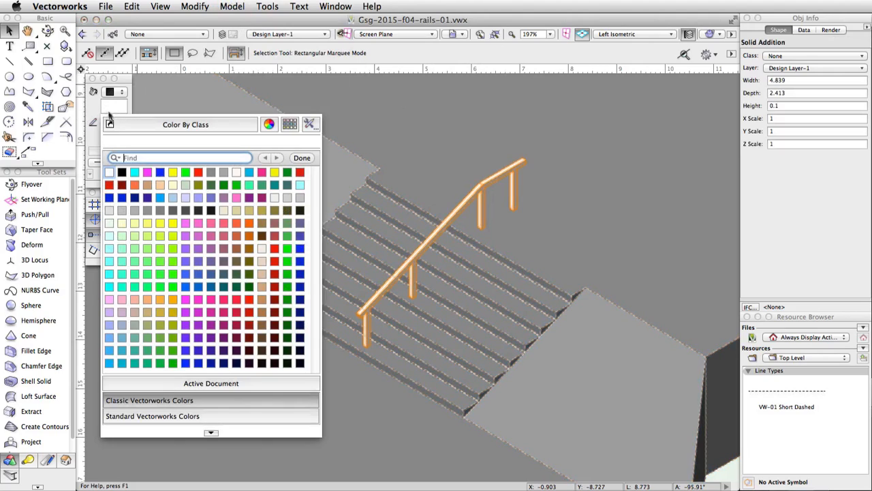
pyautogui.click(124, 174)
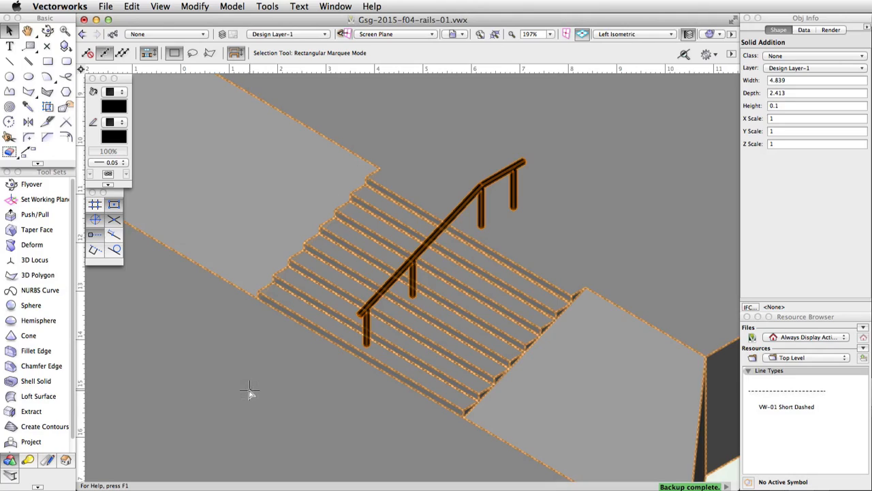
pyautogui.click(849, 56)
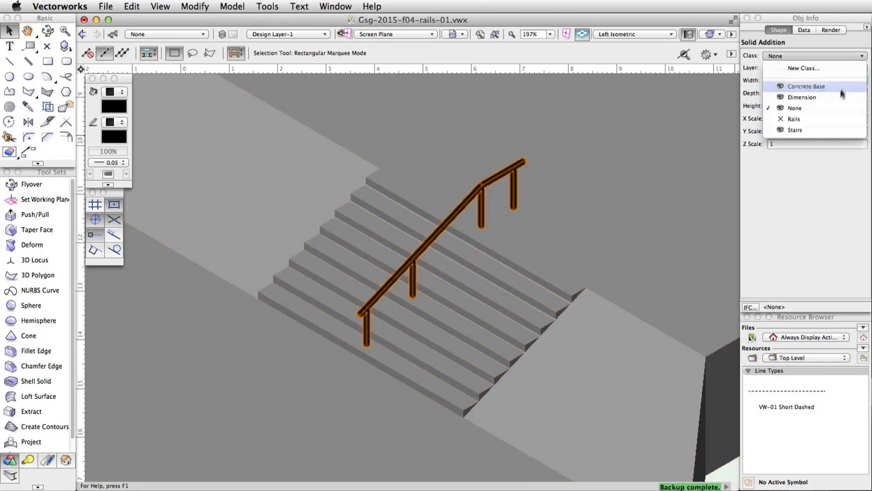
pyautogui.click(827, 117)
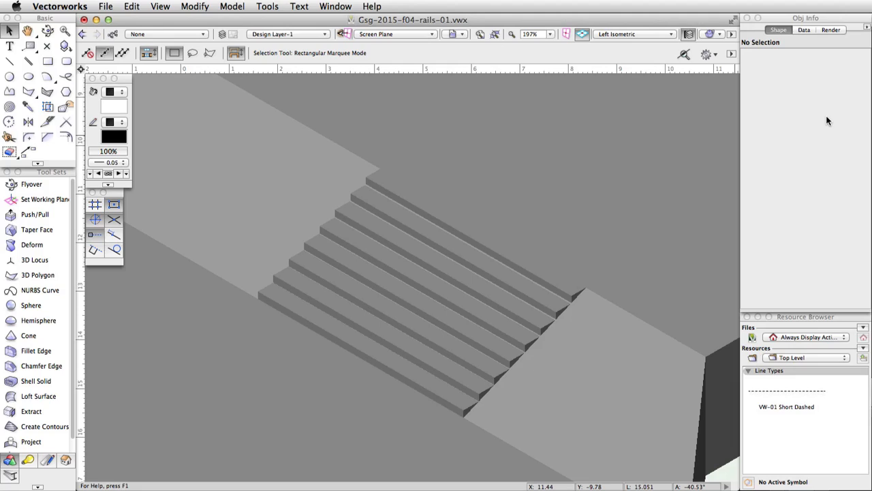
# Step: Make the Rails class visible in the Organization settings
pyautogui.click(114, 34)
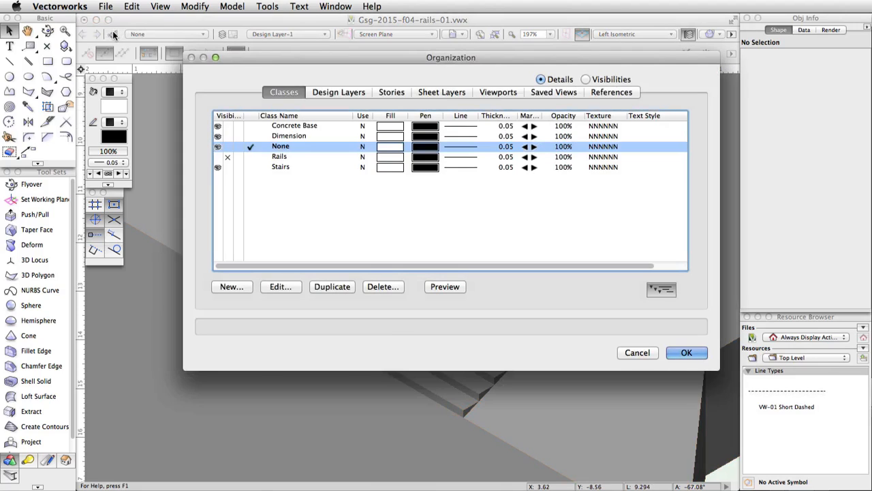
pyautogui.click(217, 157)
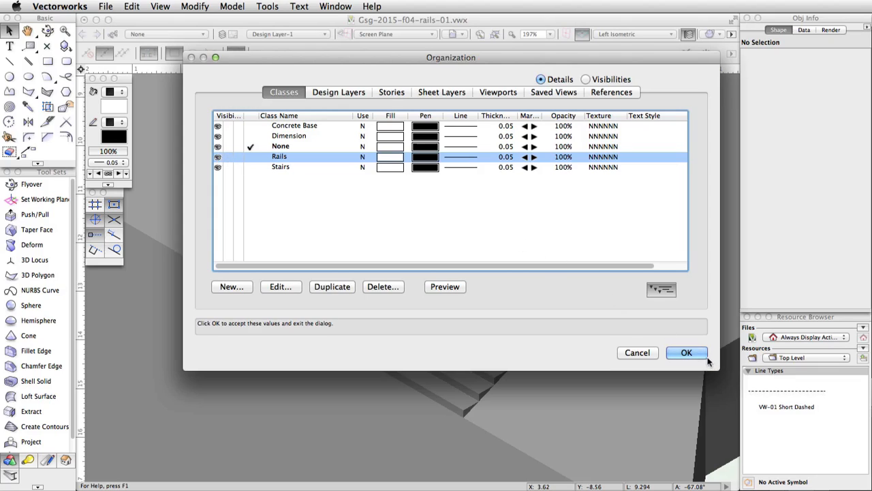
pyautogui.click(687, 353)
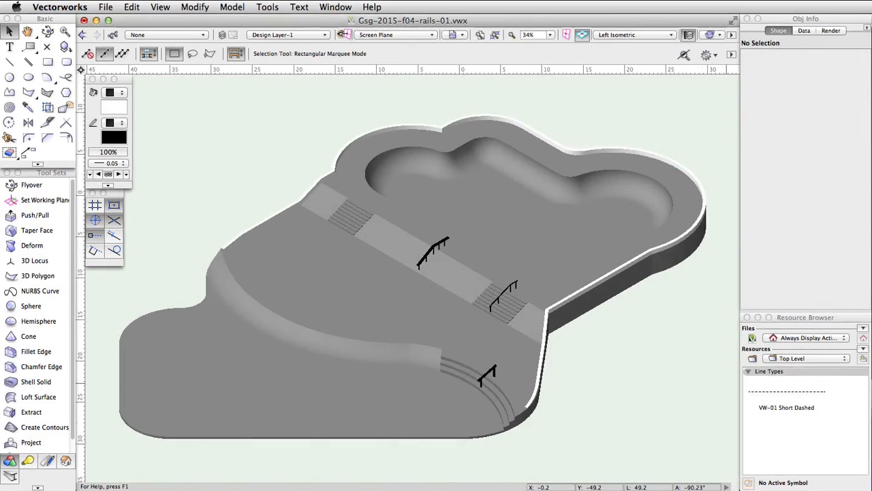
# Step: Using the Automatic plane, draw a 3.25 m by 0.15 m rectangle from the snapped centre point on the flat surface below the stairs
pyautogui.click(669, 34)
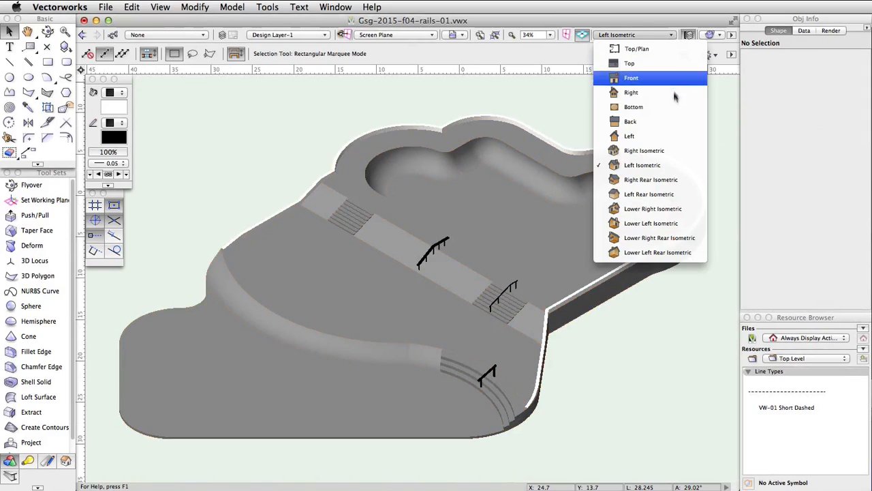
pyautogui.click(668, 332)
pyautogui.click(47, 62)
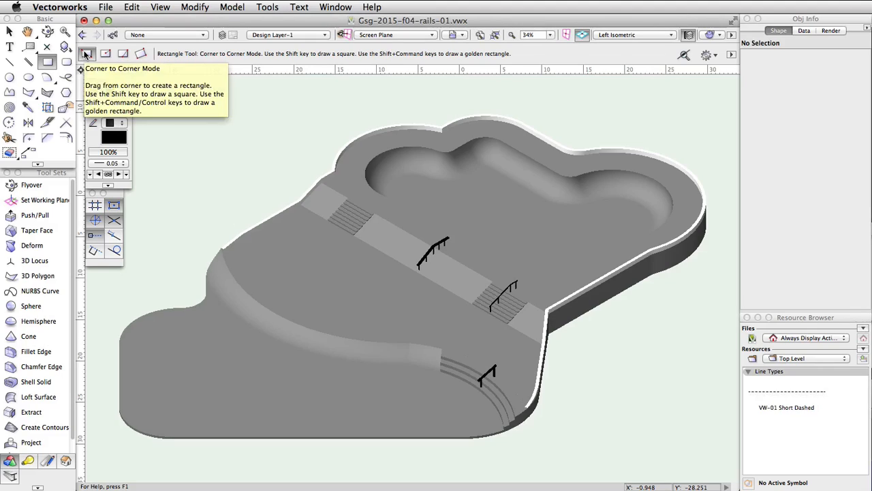
pyautogui.click(432, 35)
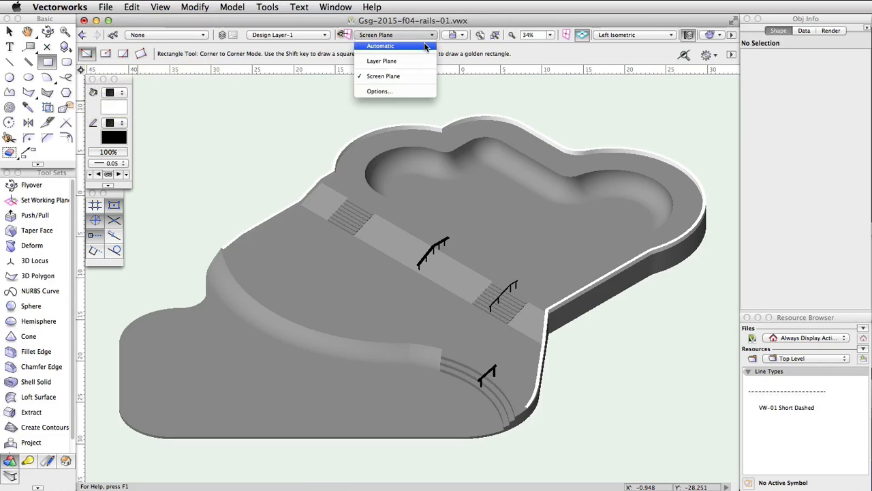
pyautogui.click(425, 43)
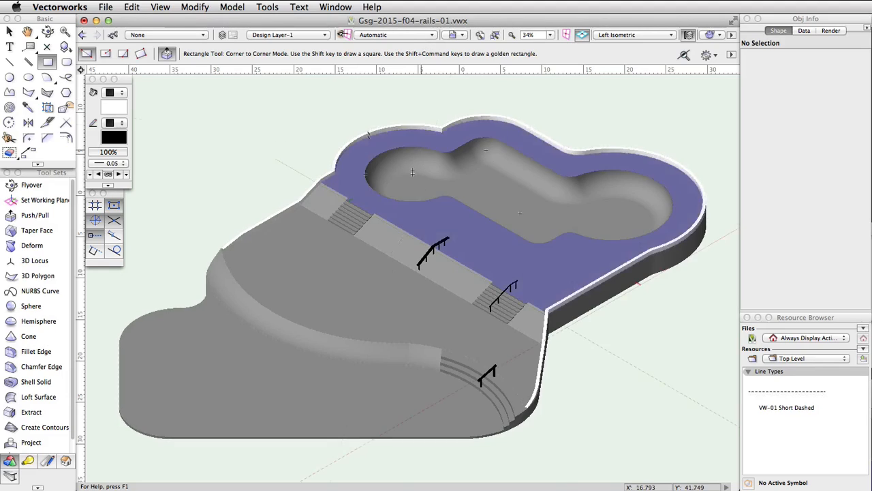
pyautogui.scroll(5, 361, 289)
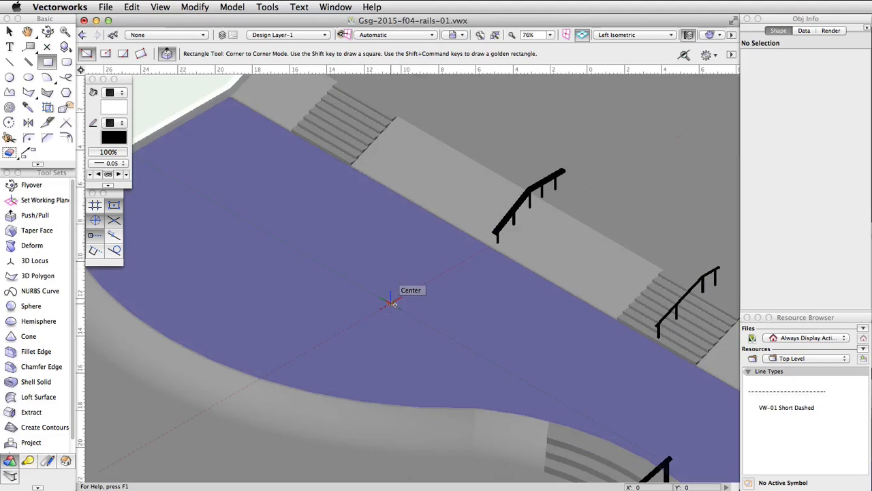
pyautogui.click(392, 303)
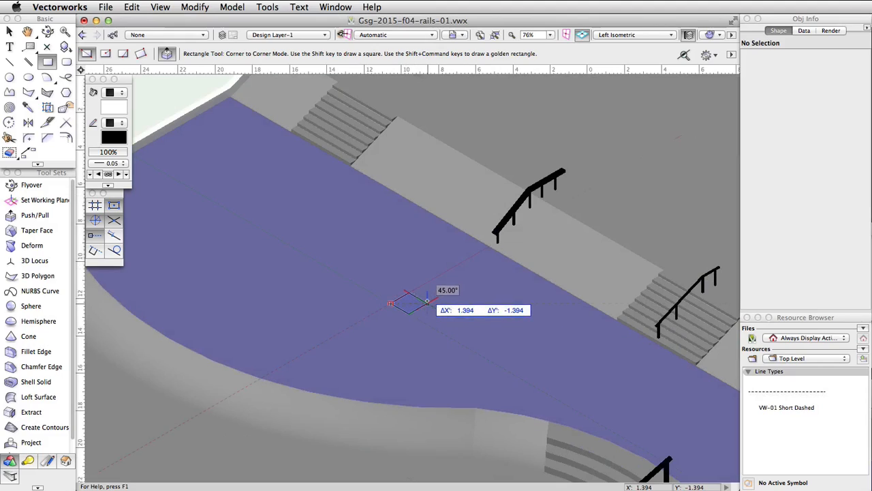
pyautogui.press('Tab')
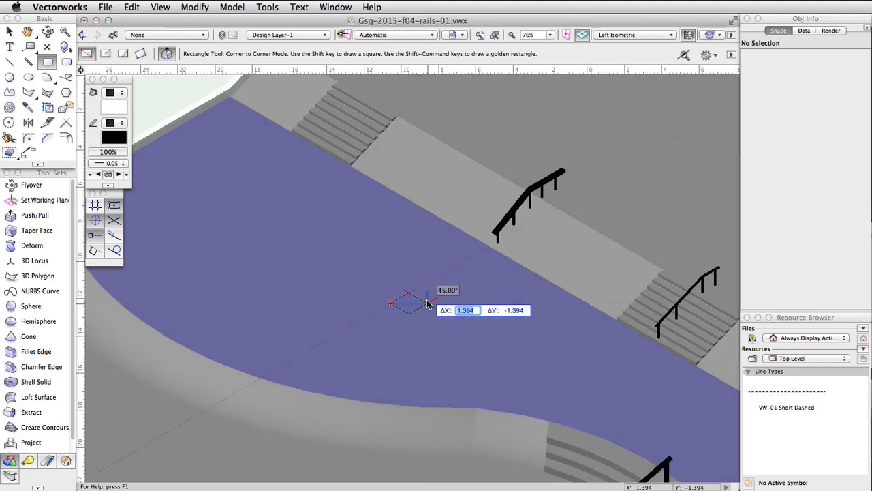
pyautogui.write('3.25')
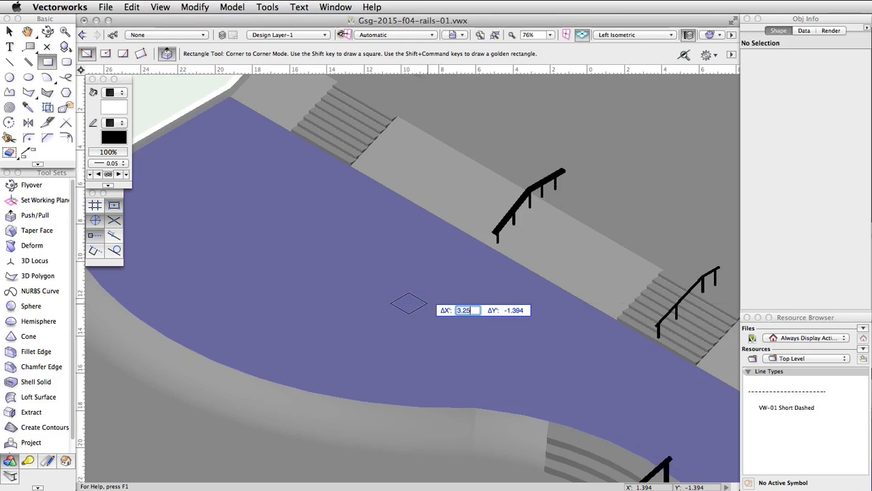
pyautogui.press('Tab')
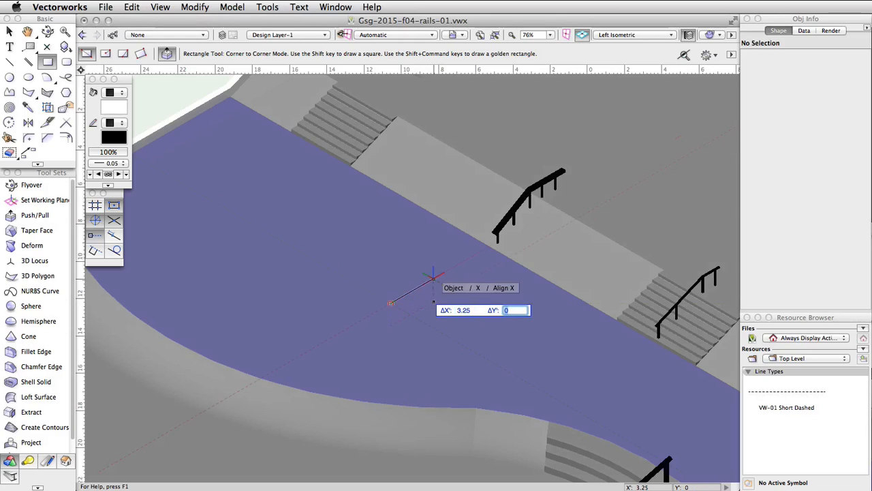
pyautogui.write('0.15')
pyautogui.press('Return')
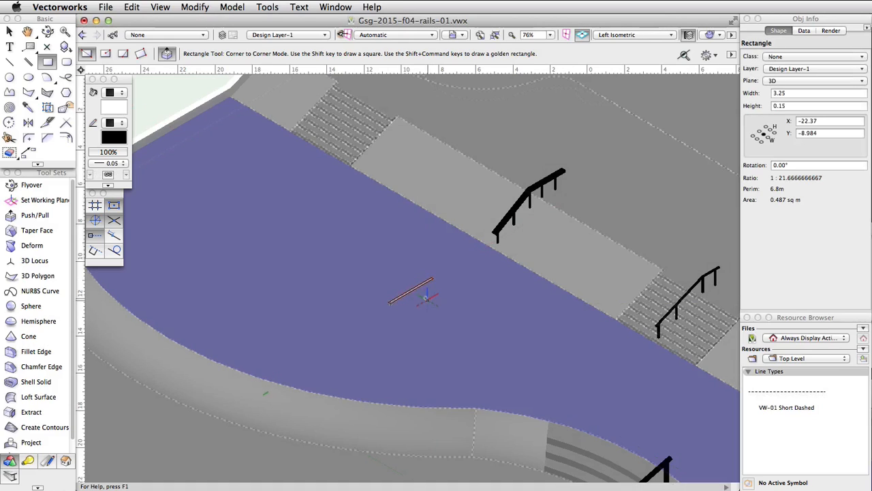
# Step: Extrude the long, narrow rectangle by 0.05 m
pyautogui.scroll(5, 410, 292)
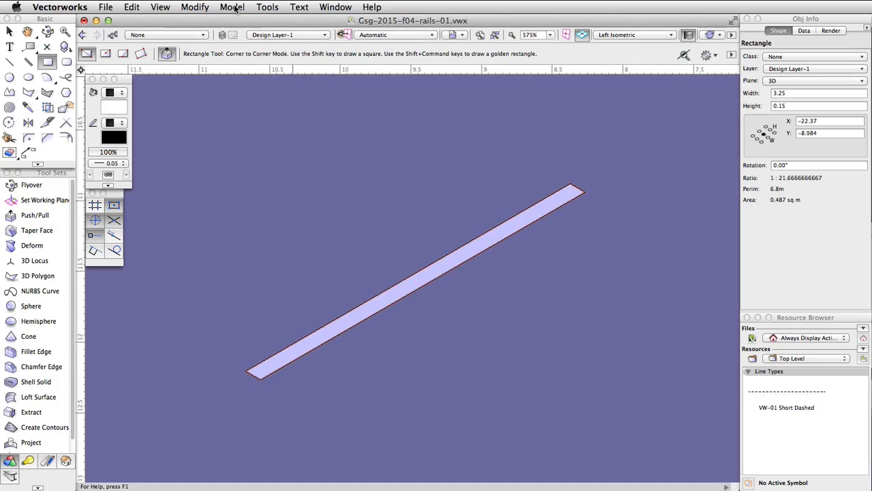
pyautogui.click(232, 7)
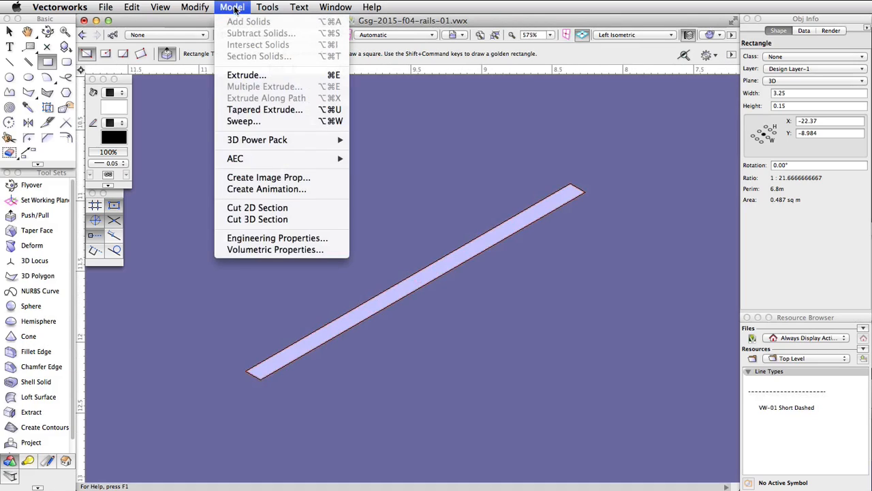
pyautogui.click(275, 74)
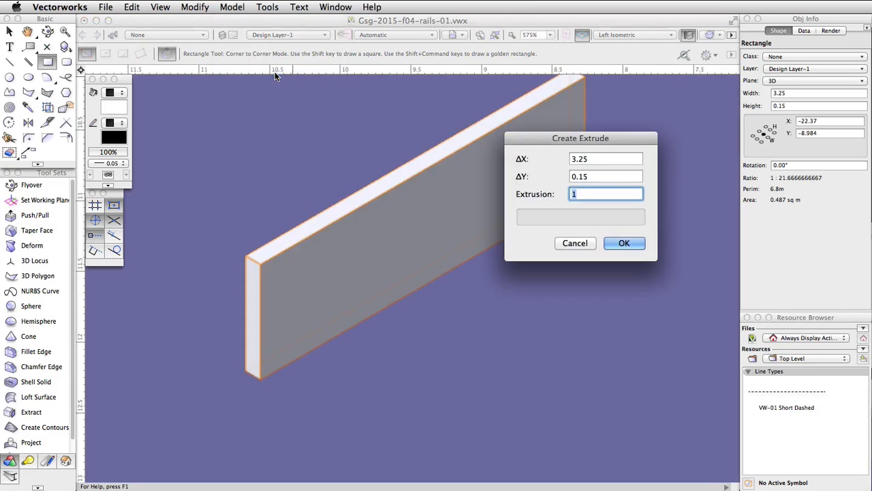
pyautogui.write('0.05')
pyautogui.press('Return')
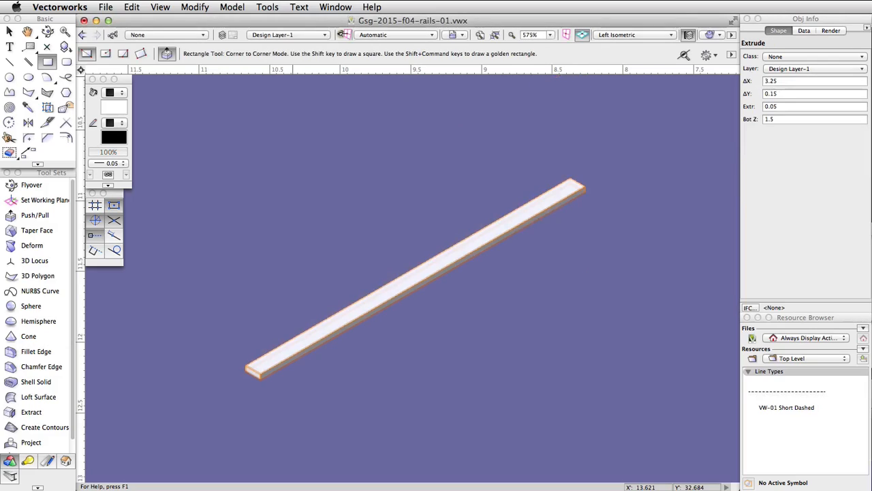
# Step: Set the bottom Z height of the thin extruded bar to 2 m
pyautogui.click(783, 119)
pyautogui.write('2')
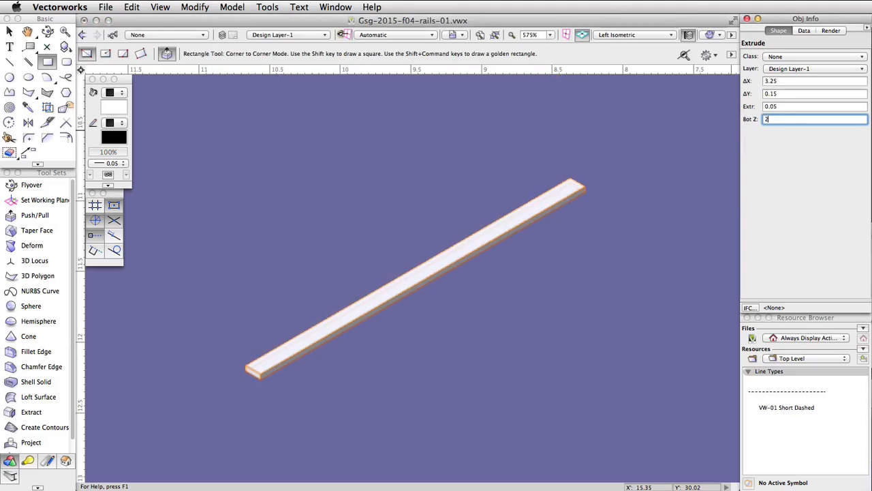
pyautogui.press('Return')
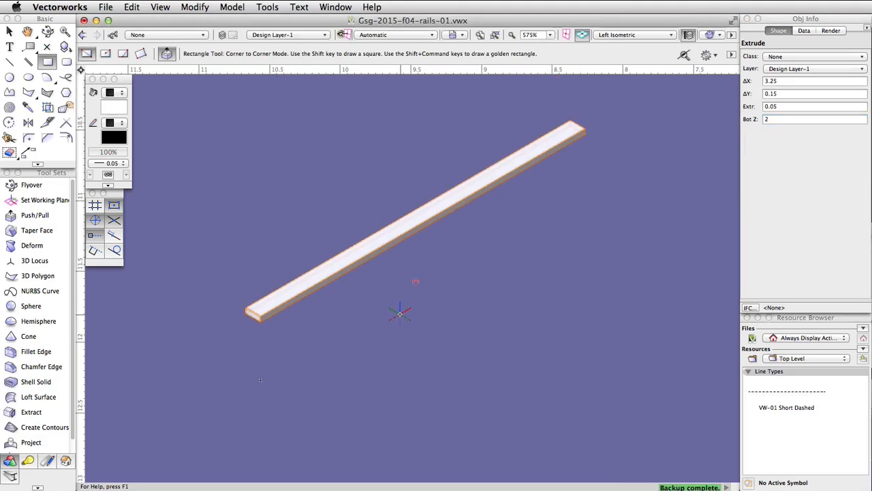
# Step: Draw a 0.2 m by 0.2 m square on the flat surface below the long bar, keeping the Automatic plane
pyautogui.click(395, 35)
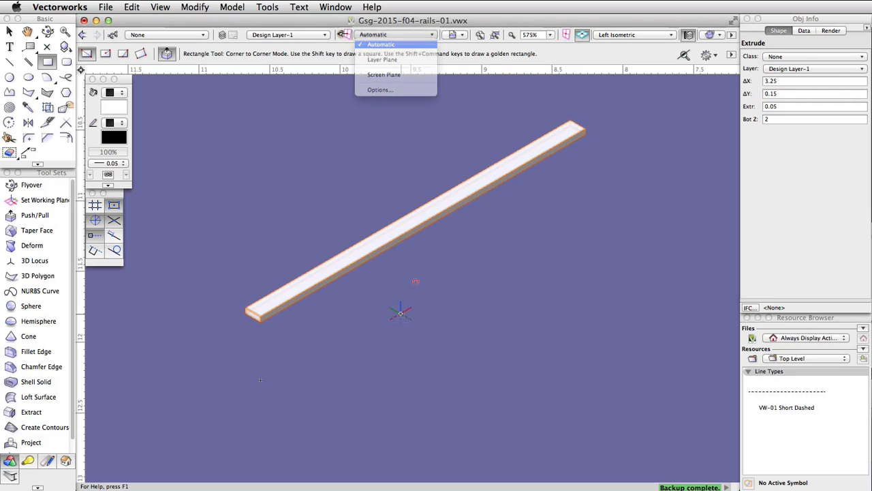
pyautogui.click(268, 6)
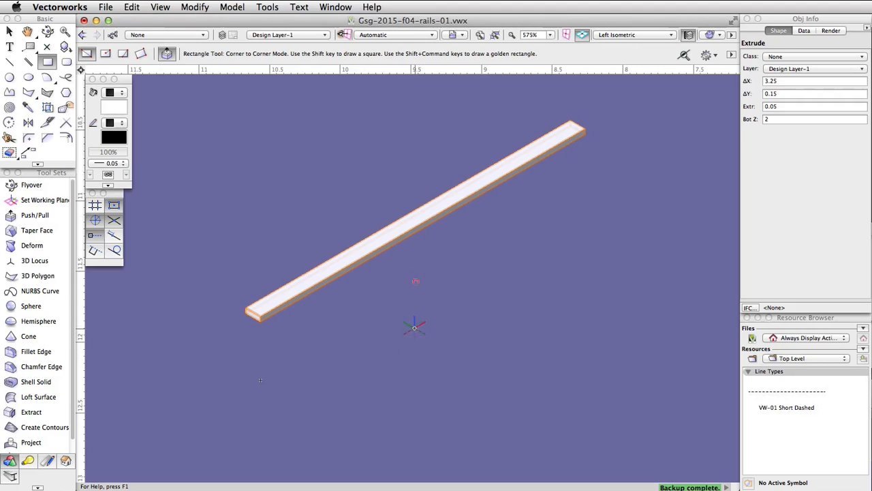
pyautogui.click(415, 328)
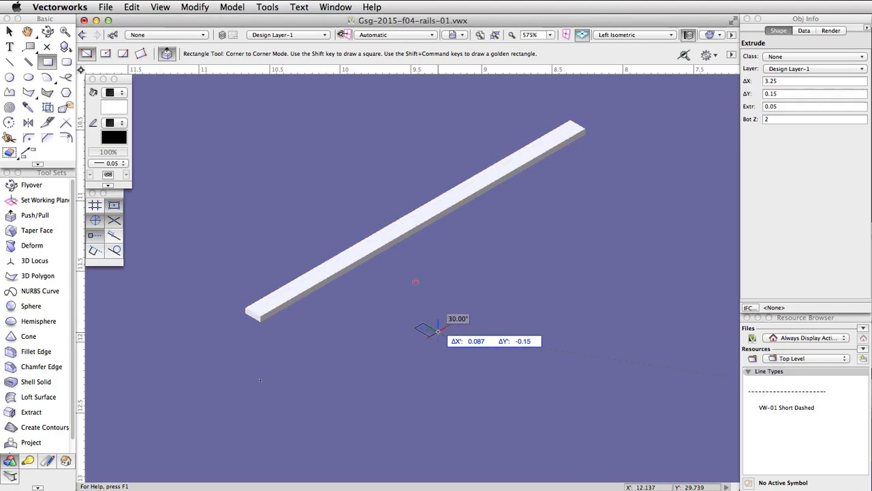
pyautogui.press('Tab')
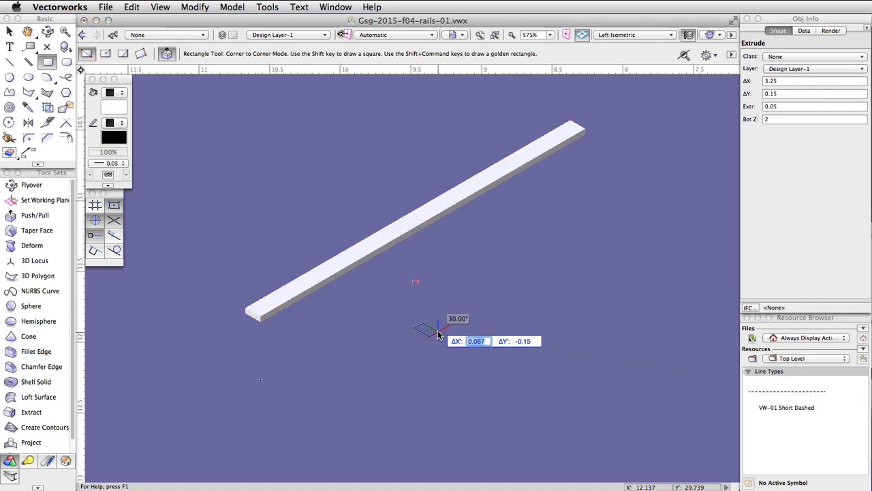
pyautogui.write('0.2')
pyautogui.press('Tab')
pyautogui.write('0.2')
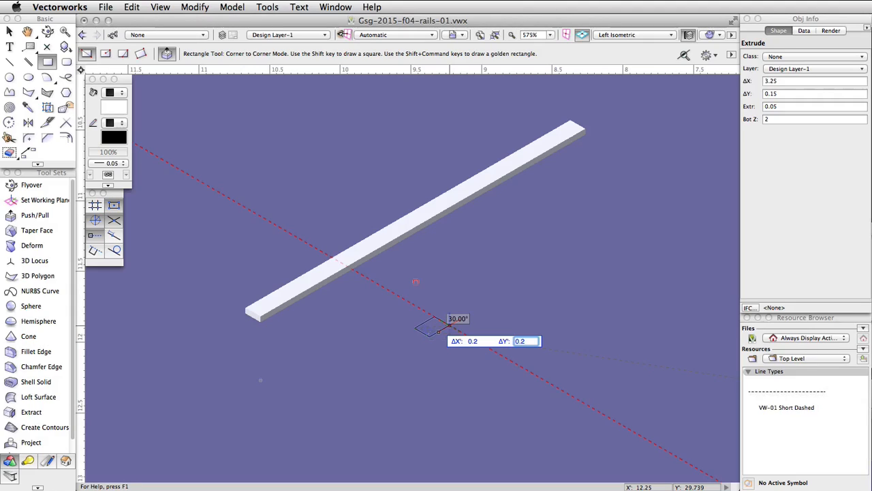
pyautogui.press('Tab')
pyautogui.press('Return')
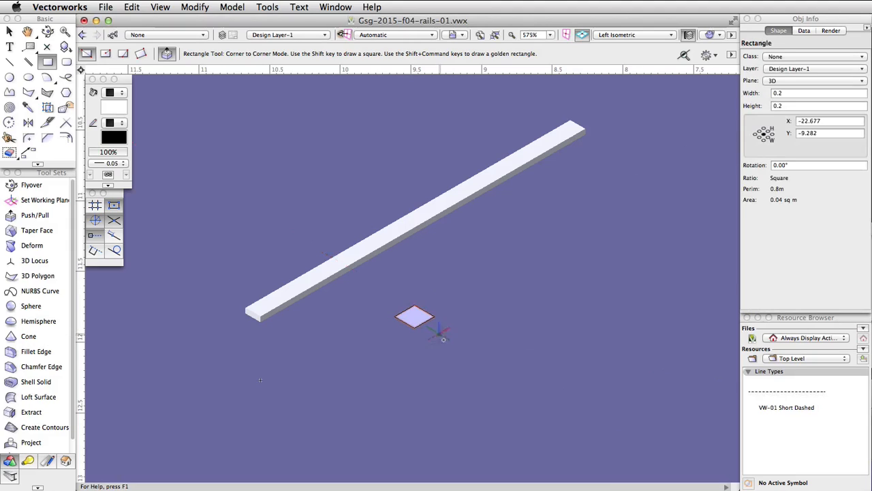
# Step: Extrude the square by 0.05 m to form a base plate
pyautogui.click(232, 7)
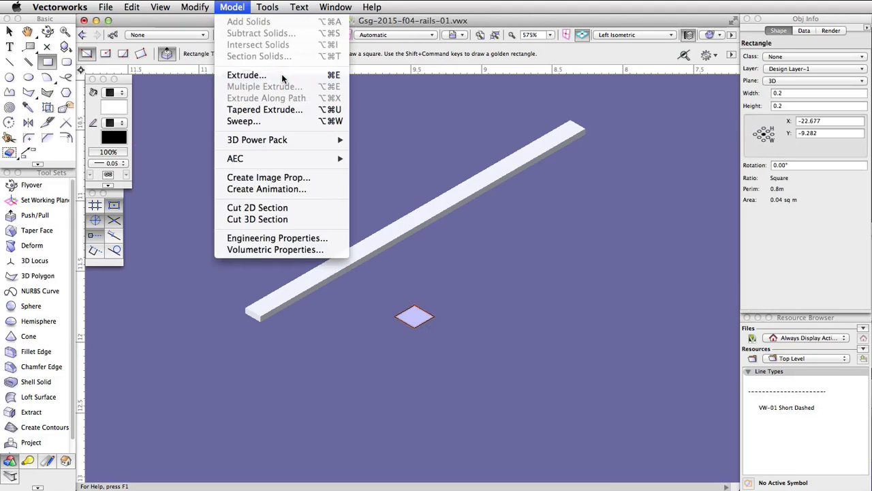
pyautogui.click(281, 74)
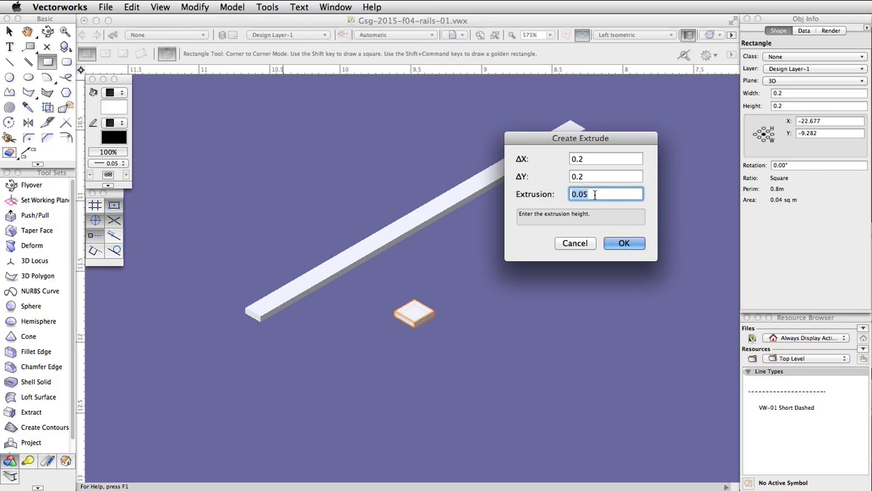
pyautogui.write('0.05')
pyautogui.press('Return')
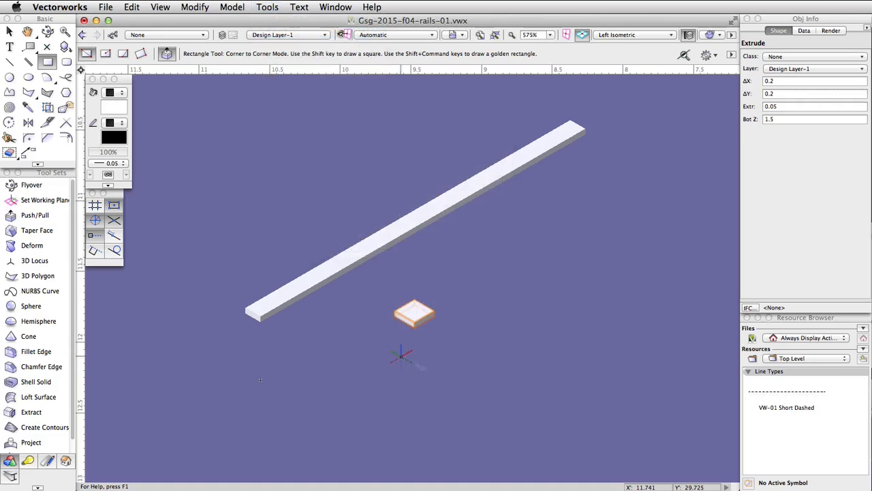
# Step: Draw a 0.01 m radius circle on the plate's top face, centred 0.045 m at -45° from its left corner
pyautogui.click(13, 79)
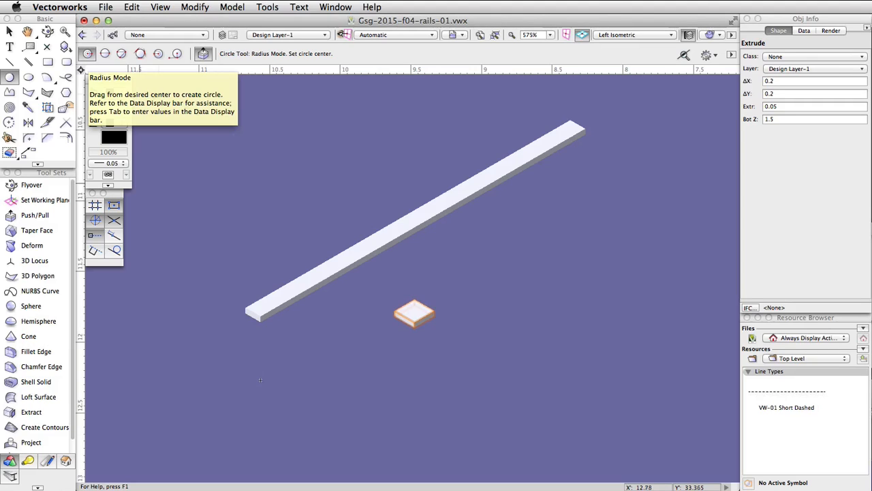
pyautogui.scroll(6, 397, 300)
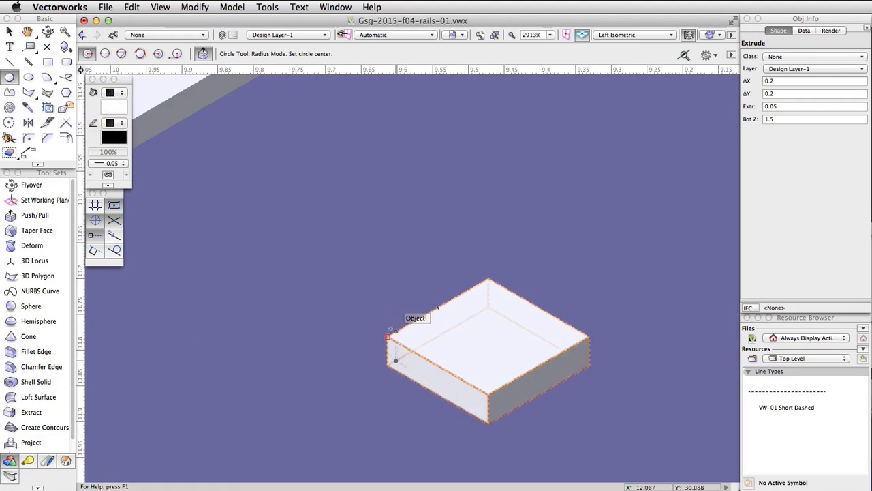
pyautogui.click(386, 336)
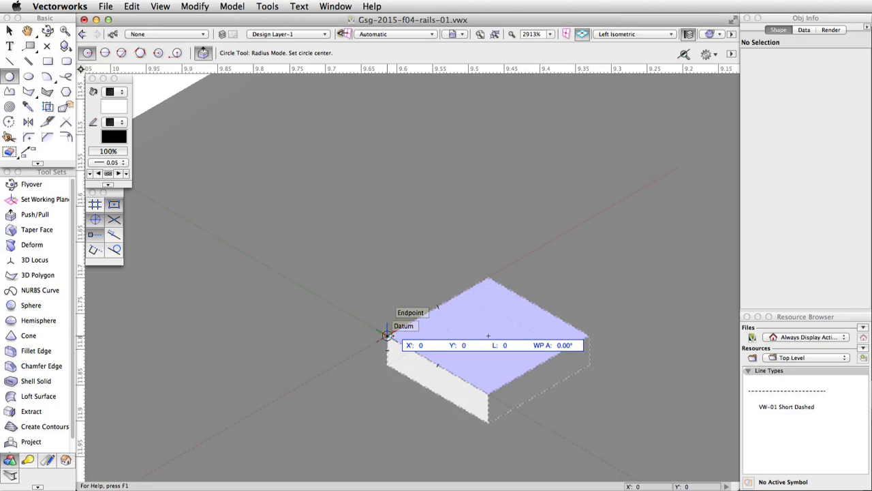
pyautogui.press('Tab')
pyautogui.press('Tab')
pyautogui.press('Tab')
pyautogui.write('0.045')
pyautogui.press('Tab')
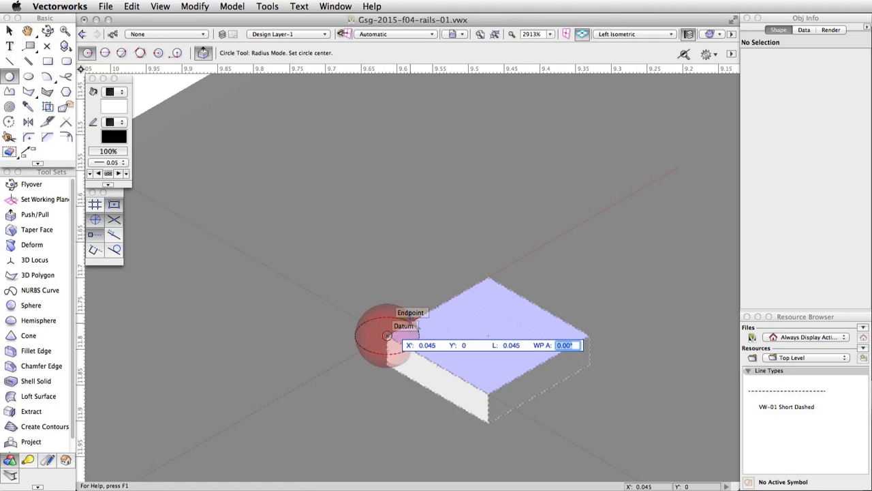
pyautogui.write('-45')
pyautogui.press('Tab')
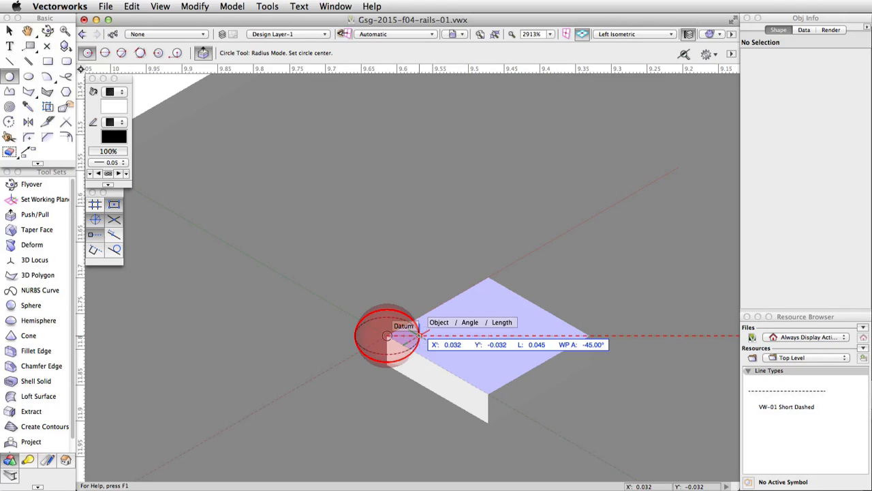
pyautogui.press('Return')
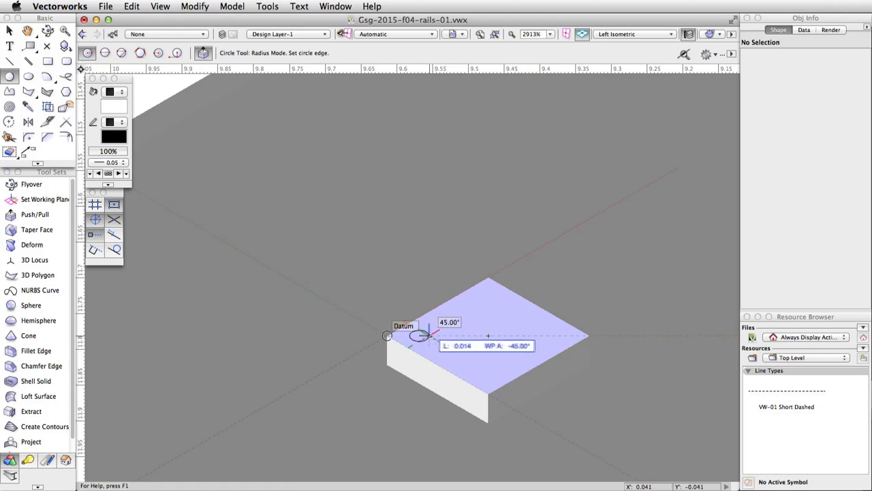
pyautogui.press('Tab')
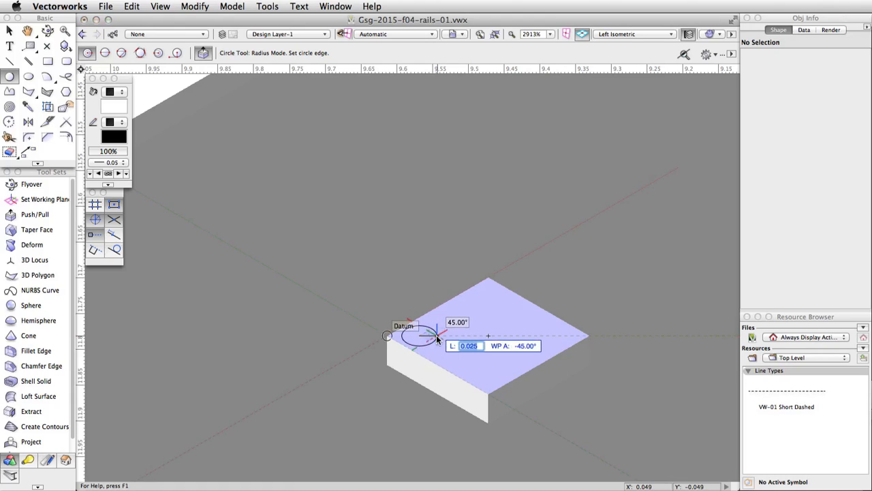
pyautogui.write('0.01')
pyautogui.press('Return')
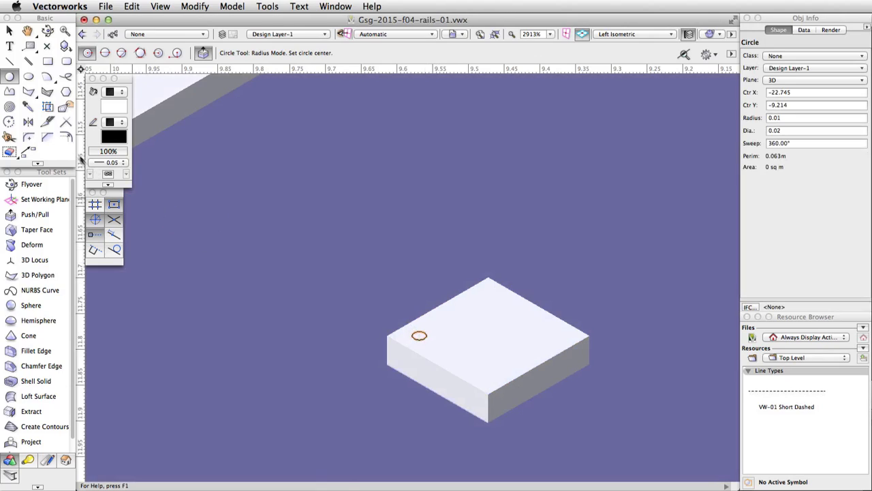
# Step: Mirror a duplicate of the circle to the front corner, across the line from the front-left edge's midpoint to the plate's centre
pyautogui.click(29, 123)
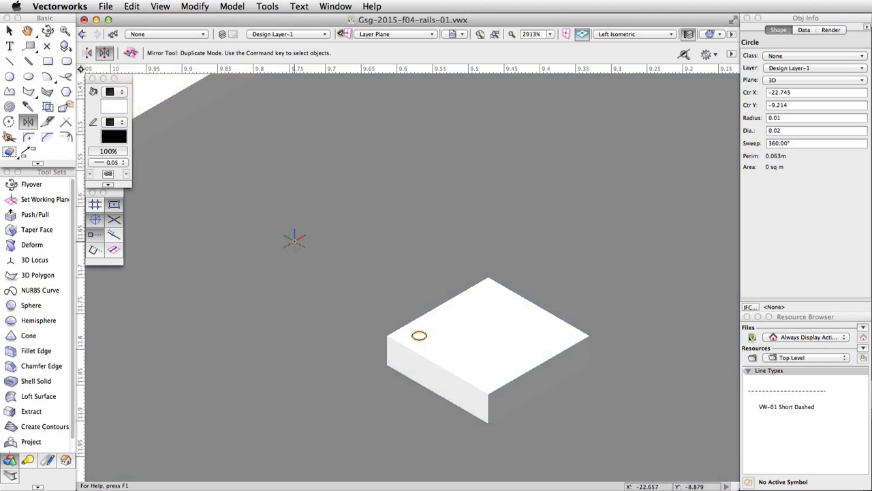
pyautogui.click(437, 365)
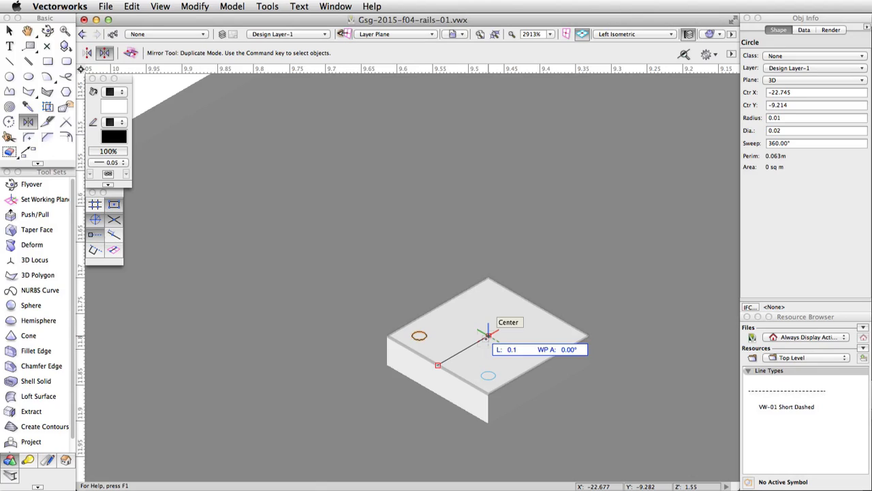
pyautogui.click(487, 336)
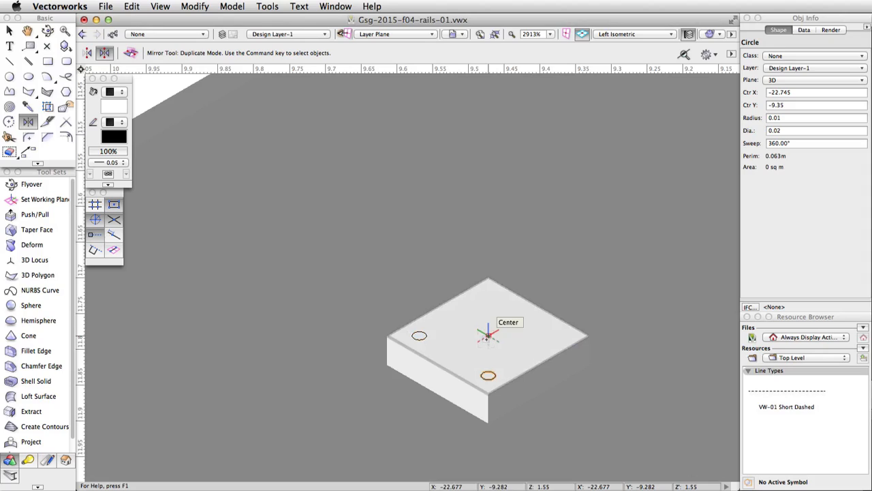
# Step: Mirror duplicates of both circles across the line from the back-left edge's midpoint to the centre of the plate's top face
pyautogui.press('x')
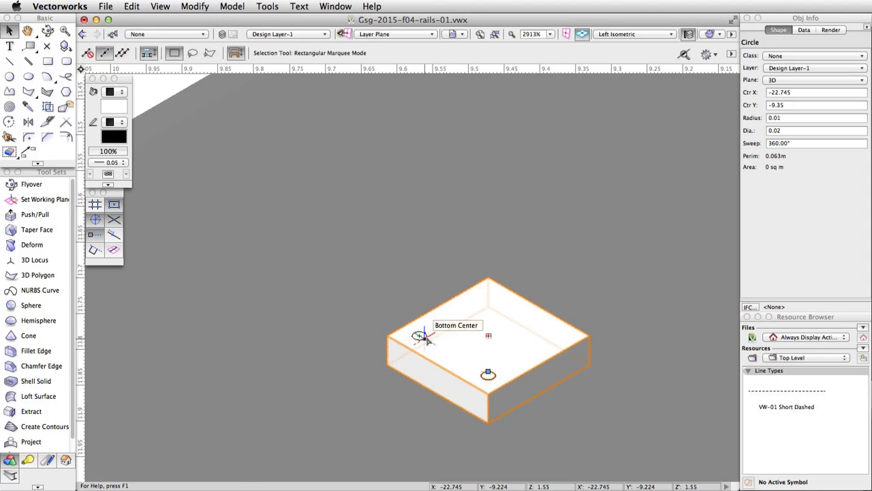
pyautogui.keyDown('shift'); pyautogui.click(420, 336); pyautogui.keyUp('shift')
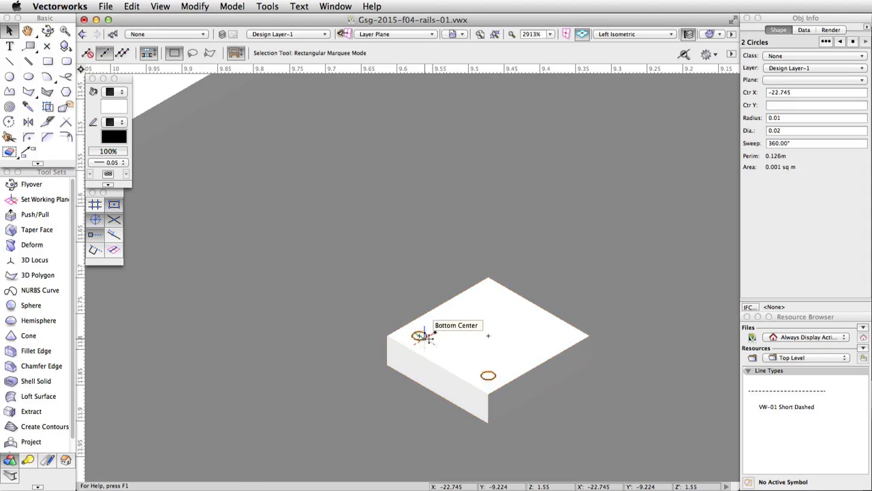
pyautogui.click(28, 122)
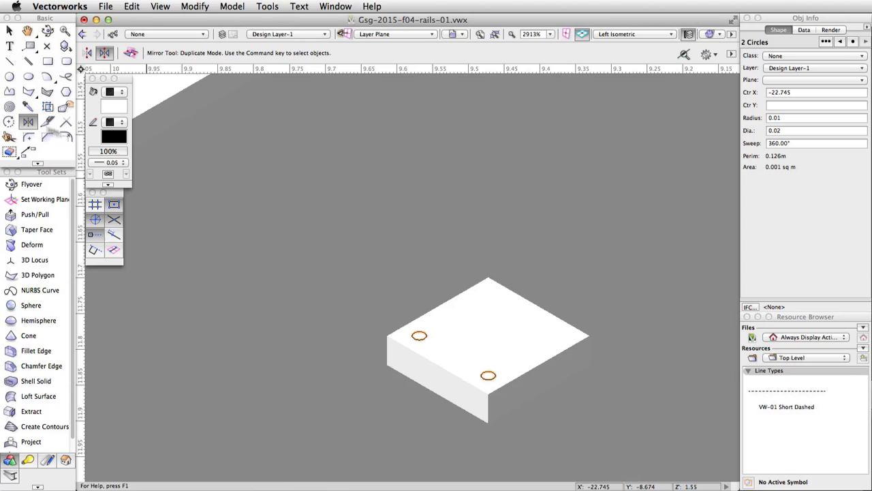
pyautogui.click(438, 307)
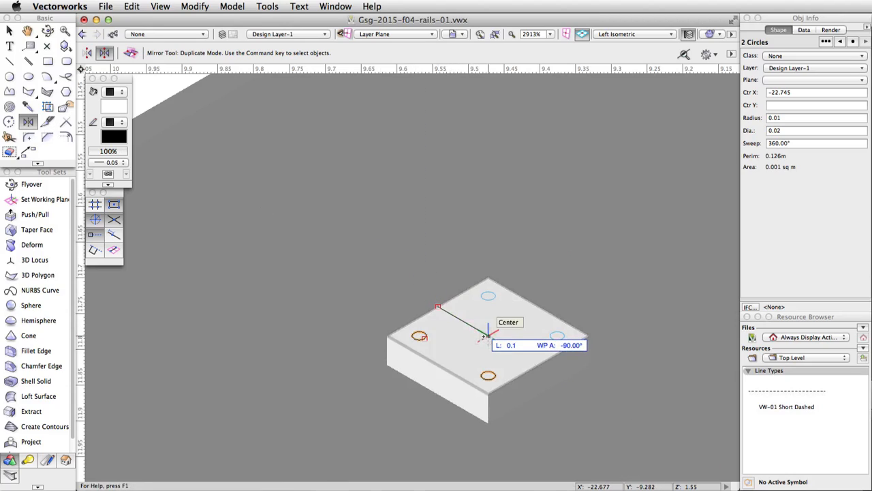
pyautogui.click(487, 335)
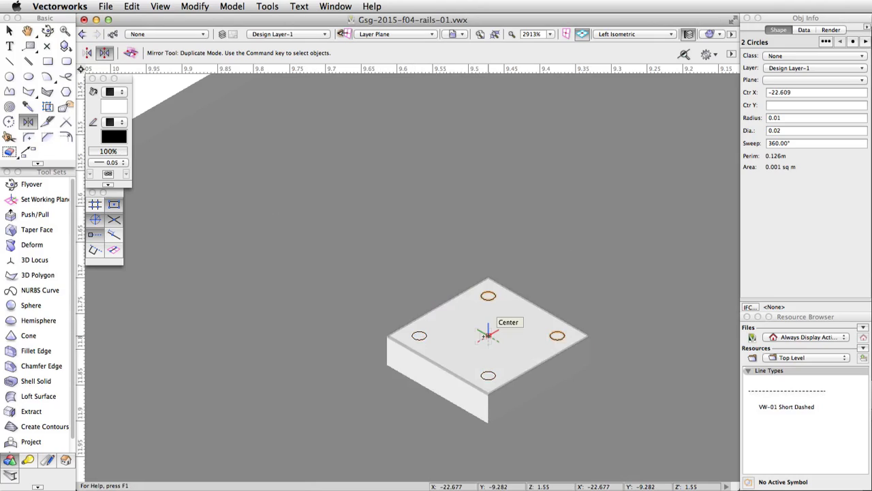
# Step: Extrude all four corner circles together by -0.05 m down through the plate
pyautogui.press('x')
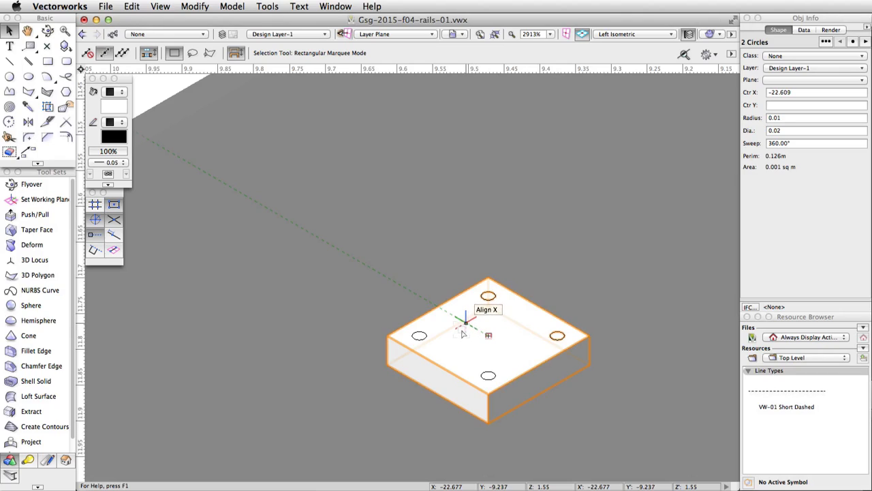
pyautogui.keyDown('shift'); pyautogui.click(419, 336); pyautogui.keyUp('shift')
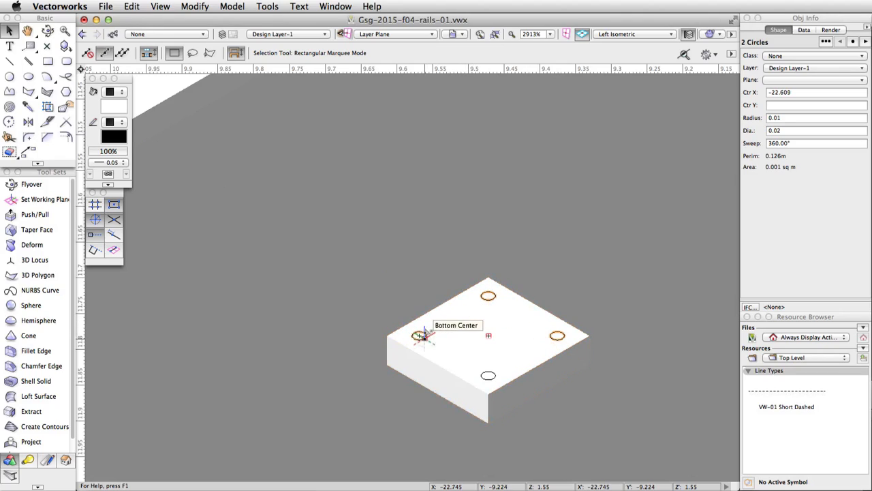
pyautogui.keyDown('shift'); pyautogui.click(488, 375); pyautogui.keyUp('shift')
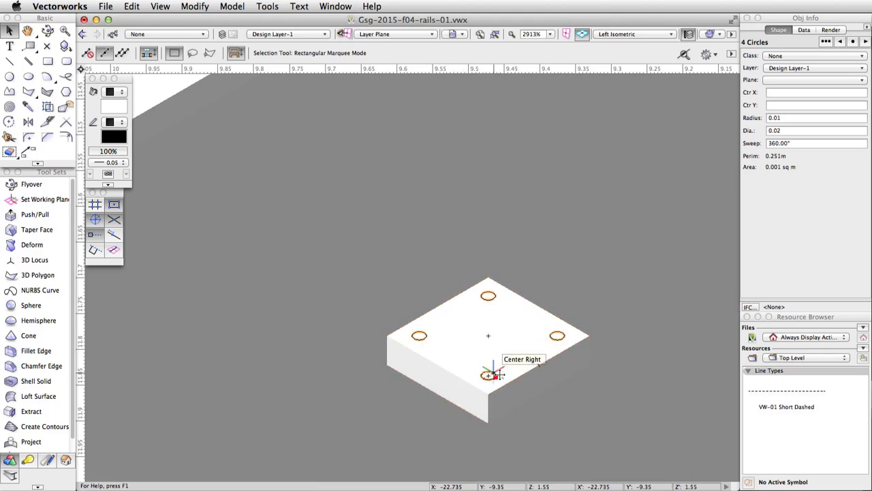
pyautogui.click(238, 8)
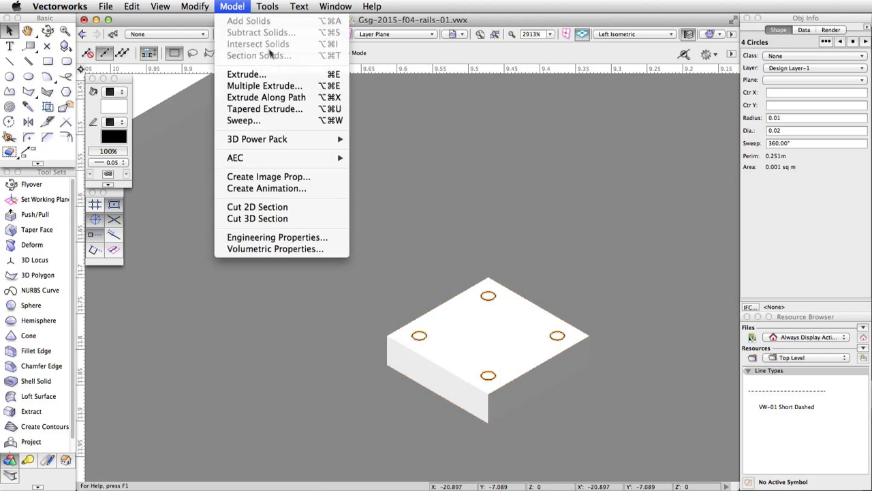
pyautogui.click(286, 75)
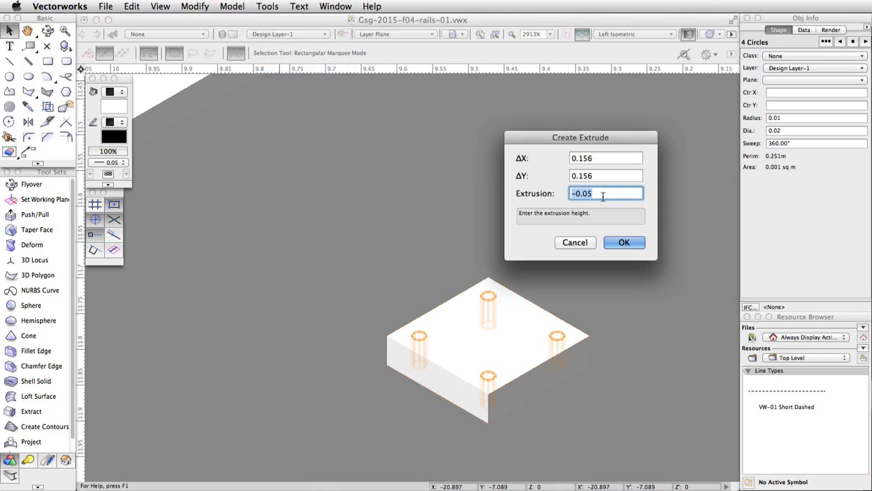
pyautogui.click(624, 243)
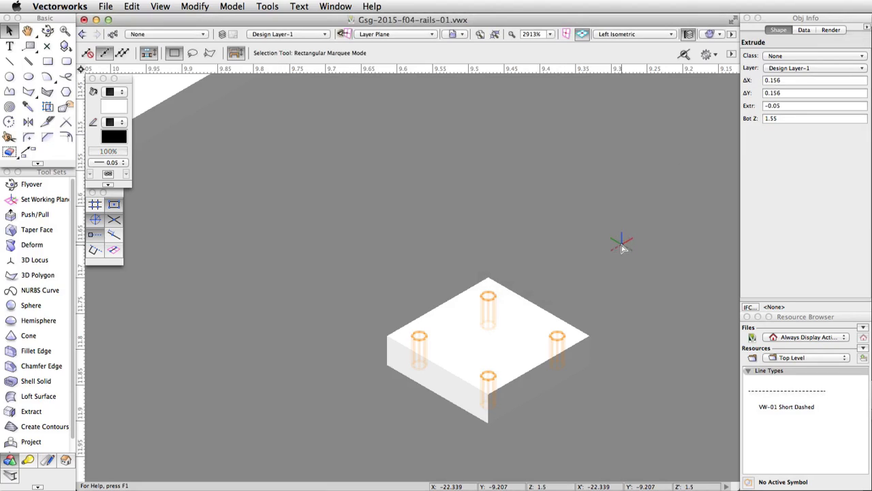
# Step: Subtract the four extruded corner cylinders from the square base plate to cut its bolt holes, without retaining the subtracting objects
pyautogui.keyDown('shift'); pyautogui.click(510, 321); pyautogui.keyUp('shift')
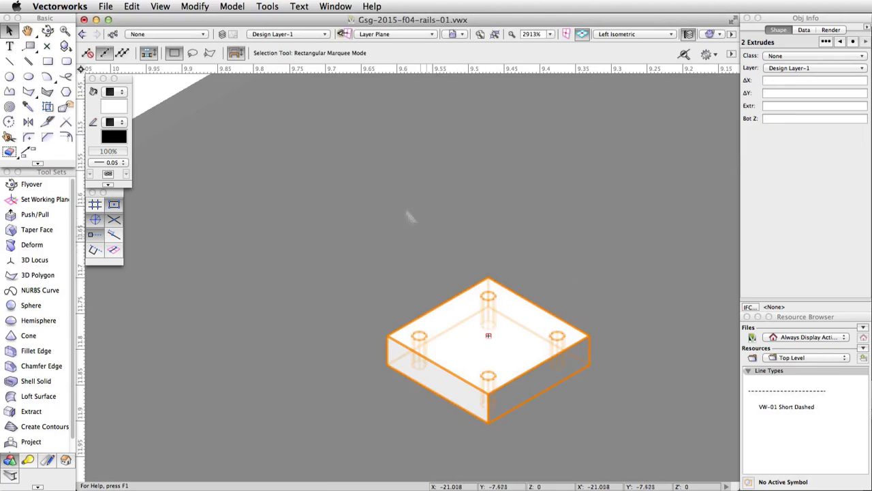
pyautogui.click(245, 8)
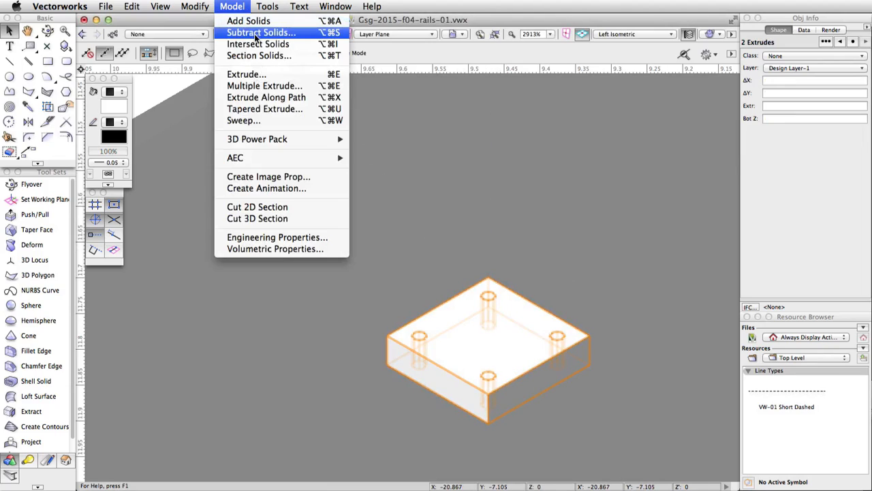
pyautogui.click(259, 32)
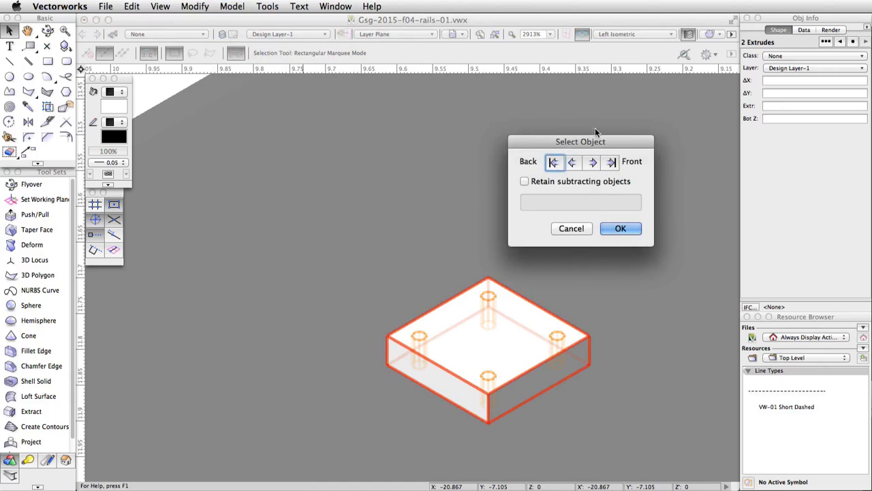
pyautogui.click(572, 162)
pyautogui.click(554, 162)
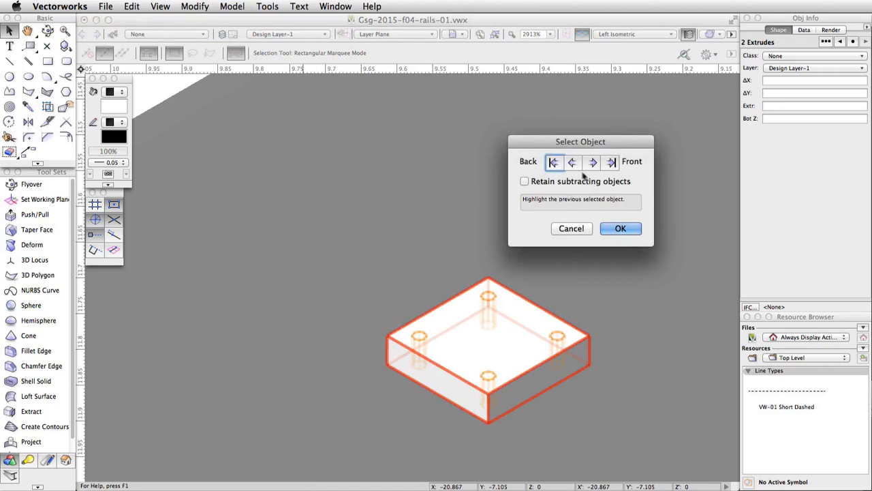
pyautogui.click(620, 229)
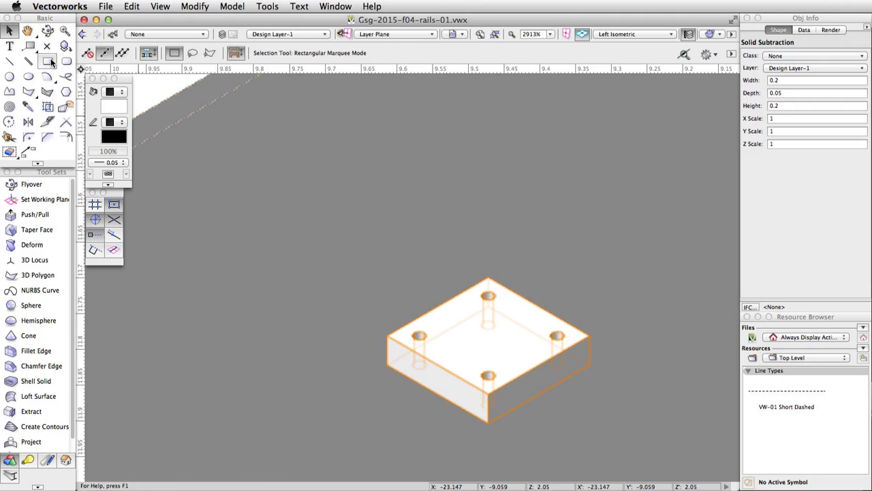
# Step: Draw a 0.1 m square from the centre of the base plate's top face, with corner offsets of 0.05 m in both directions
pyautogui.click(49, 61)
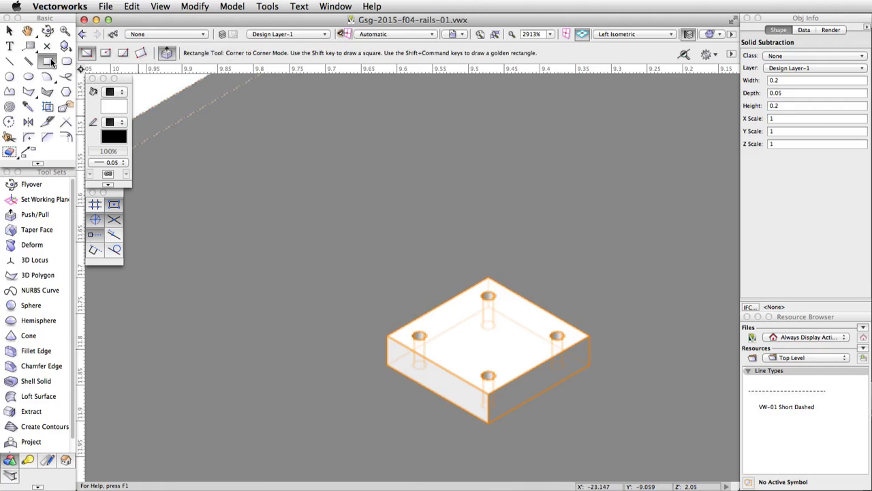
pyautogui.click(106, 53)
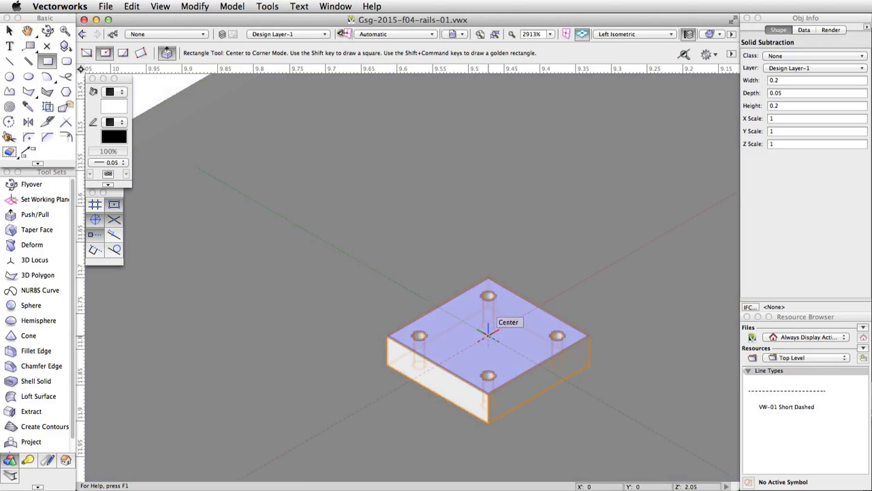
pyautogui.click(488, 334)
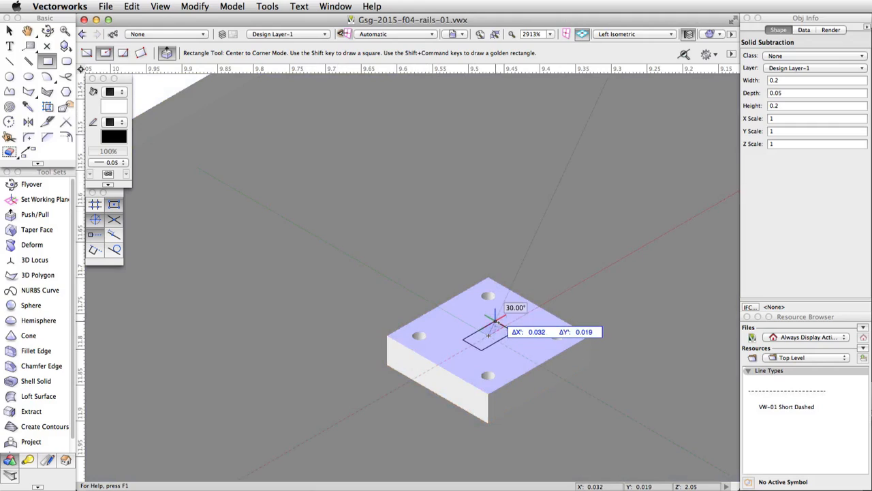
pyautogui.press('Tab')
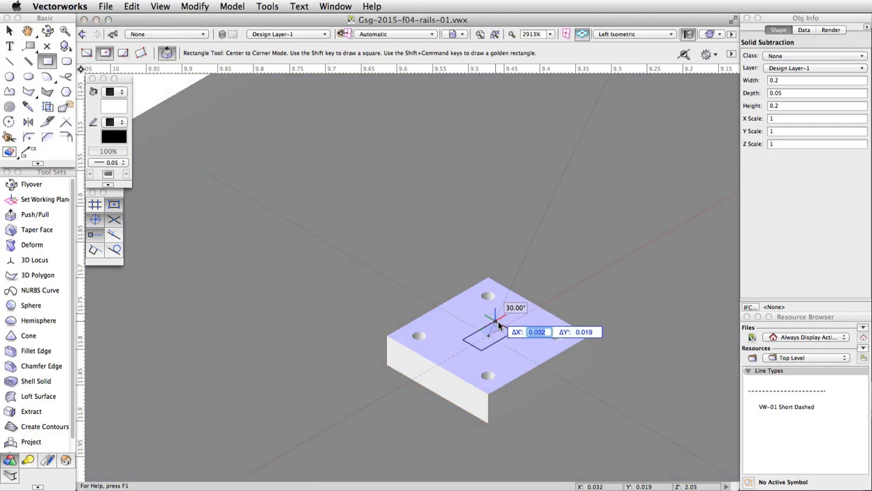
pyautogui.write('0.05')
pyautogui.press('Tab')
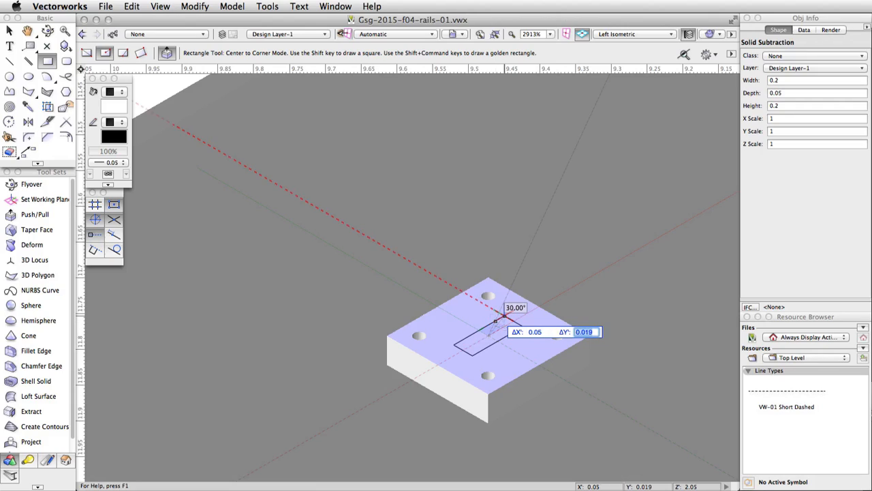
pyautogui.write('0.05')
pyautogui.press('Return')
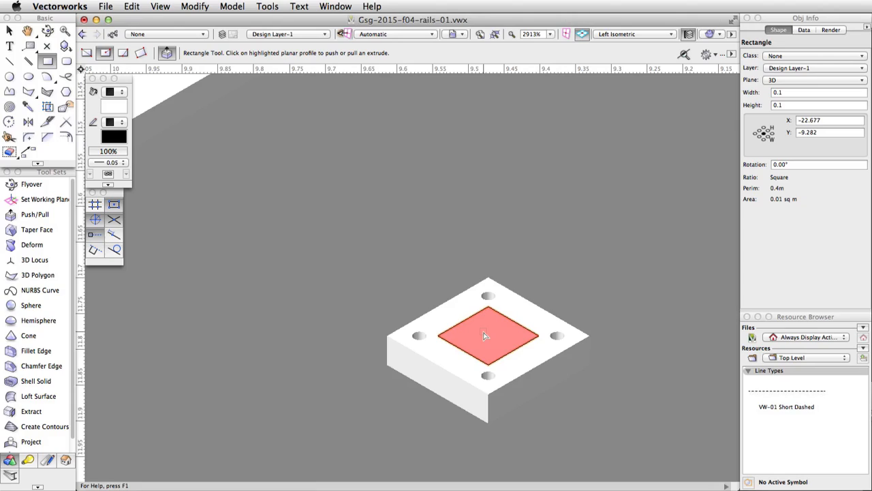
# Step: Extrude the 0.1 m square upward by 0.45 m to form the support post
pyautogui.click(485, 335)
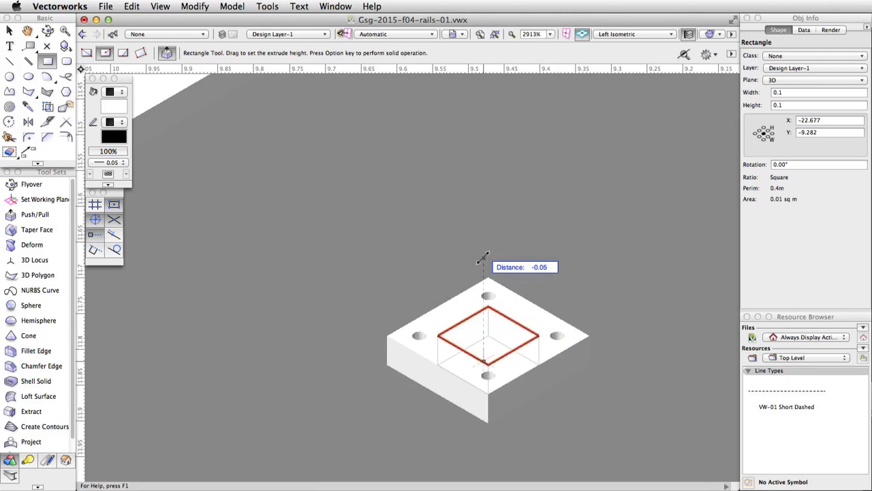
pyautogui.press('Tab')
pyautogui.write('0.45')
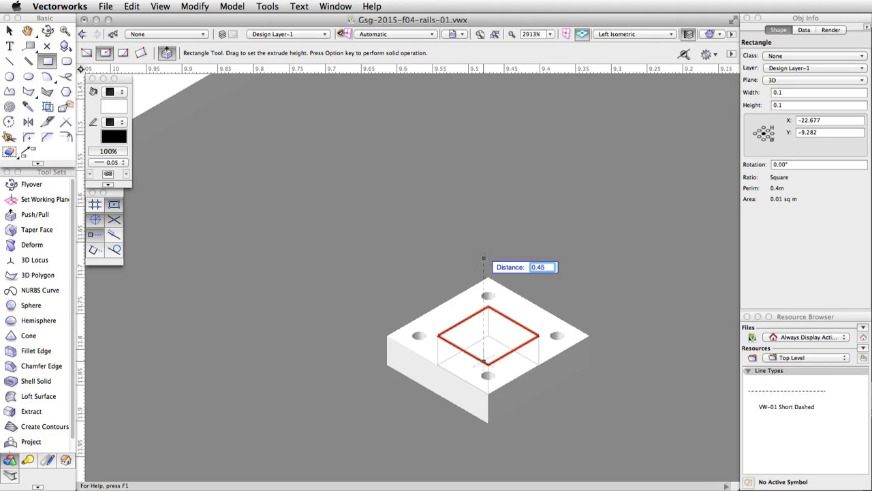
pyautogui.press('Return')
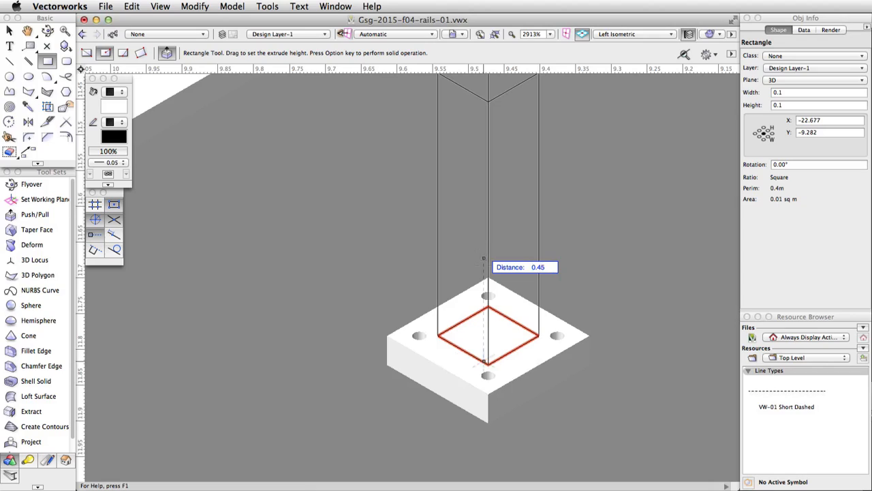
pyautogui.click(463, 219)
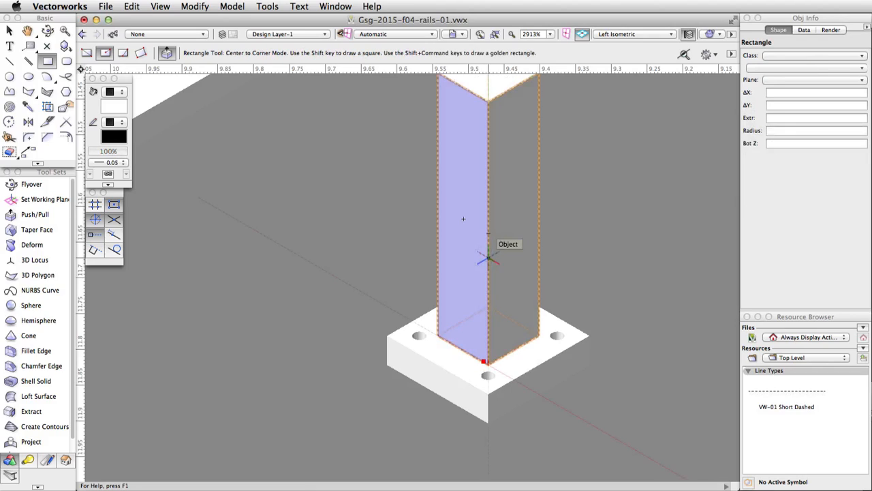
# Step: Combine the post and the drilled base plate into a single solid with Add Solids
pyautogui.scroll(-4, 423, 235)
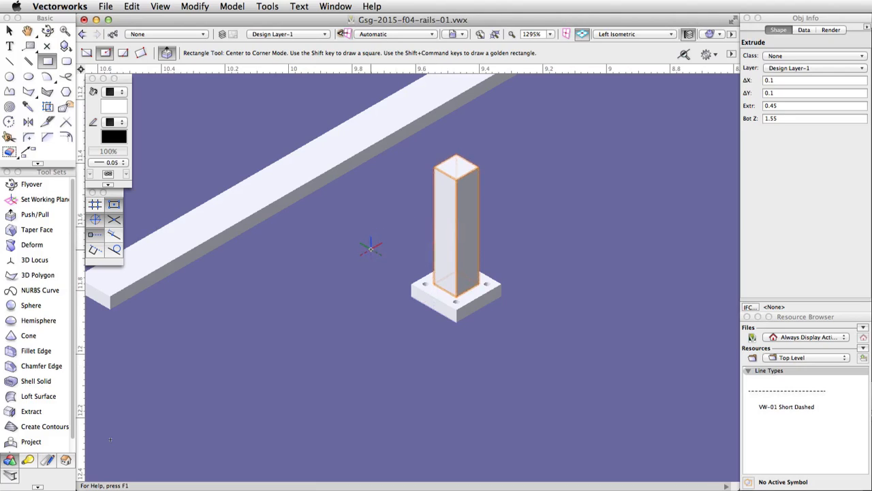
pyautogui.press('x')
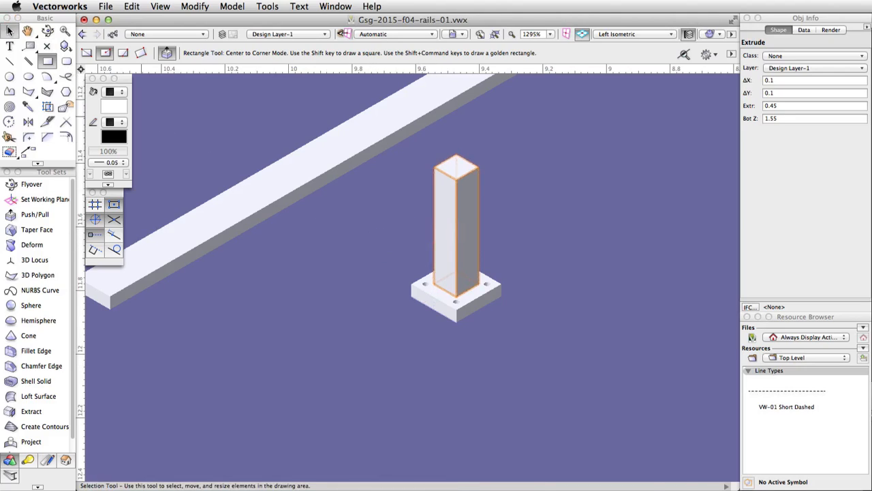
pyautogui.keyDown('shift'); pyautogui.click(444, 297); pyautogui.keyUp('shift')
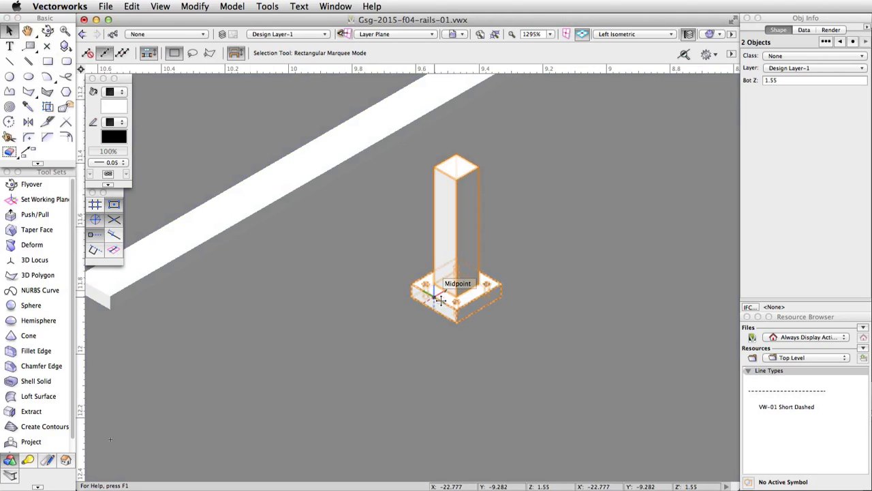
pyautogui.click(238, 7)
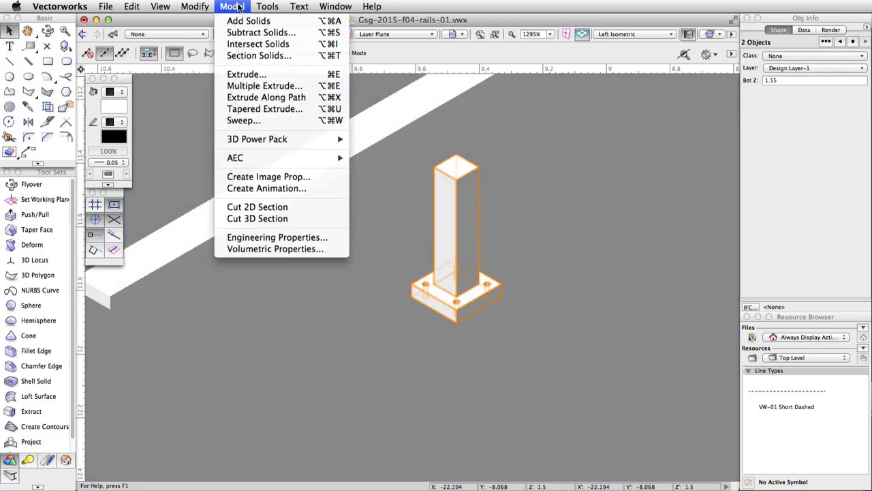
pyautogui.click(248, 20)
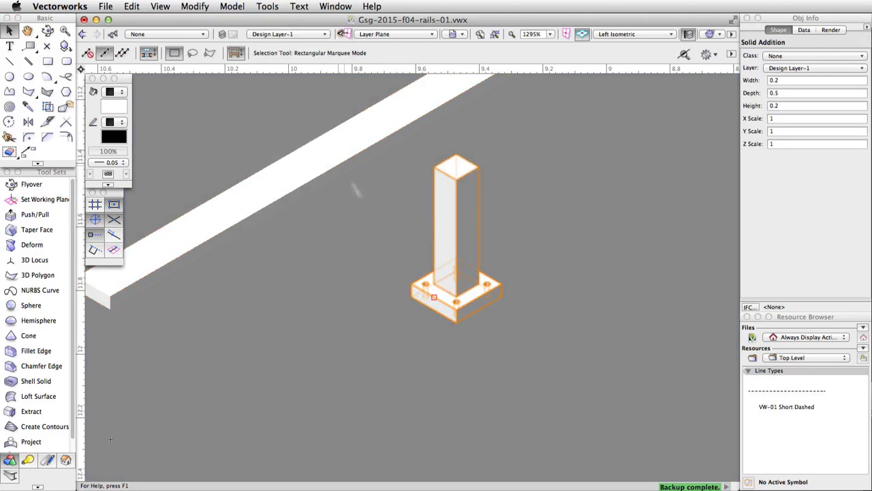
# Step: In Top/Plan view, move the post by its centre onto the rail's centreline, 0.5 m in from the midpoint of the rail's left end
pyautogui.press('F5')
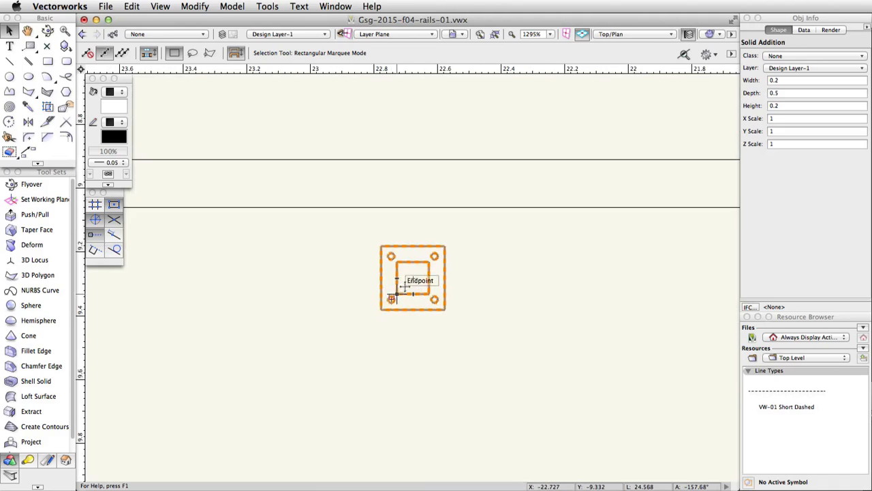
pyautogui.moveTo(413, 277); pyautogui.dragTo(275, 274)
pyautogui.scroll(-2, 416, 304)
pyautogui.scroll(-1, 417, 304)
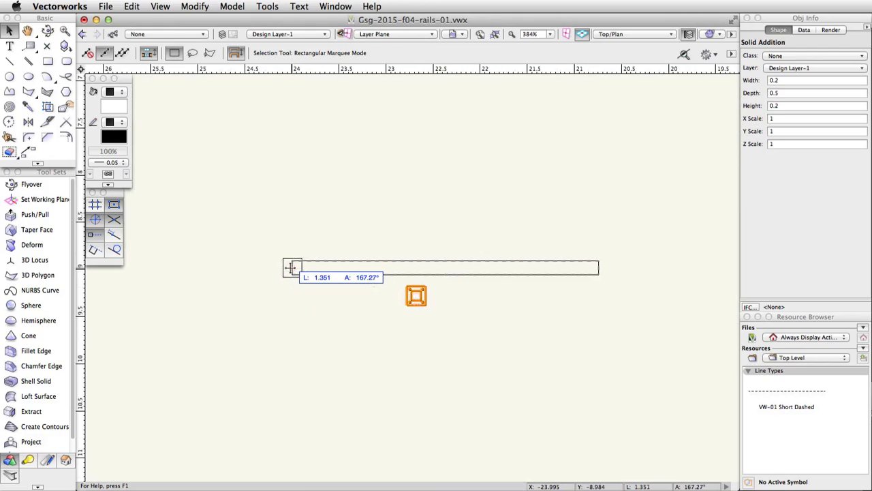
pyautogui.click(292, 268)
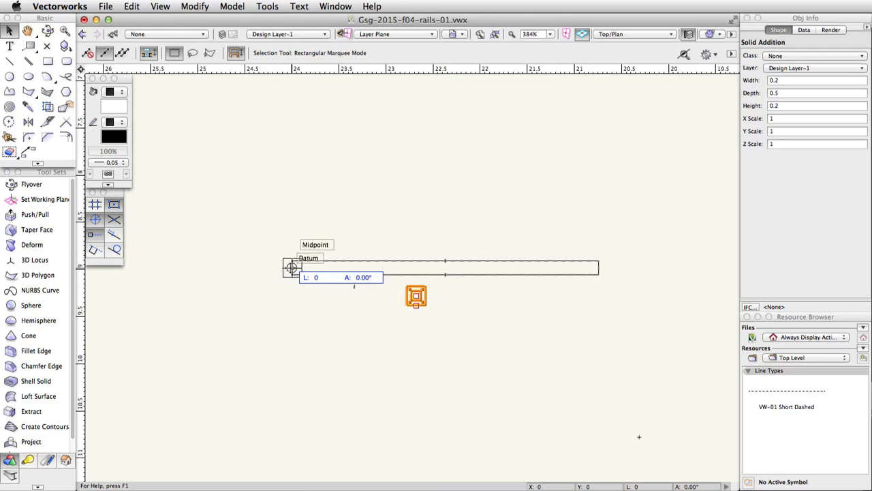
pyautogui.press('Tab')
pyautogui.write('0.5')
pyautogui.press('Return')
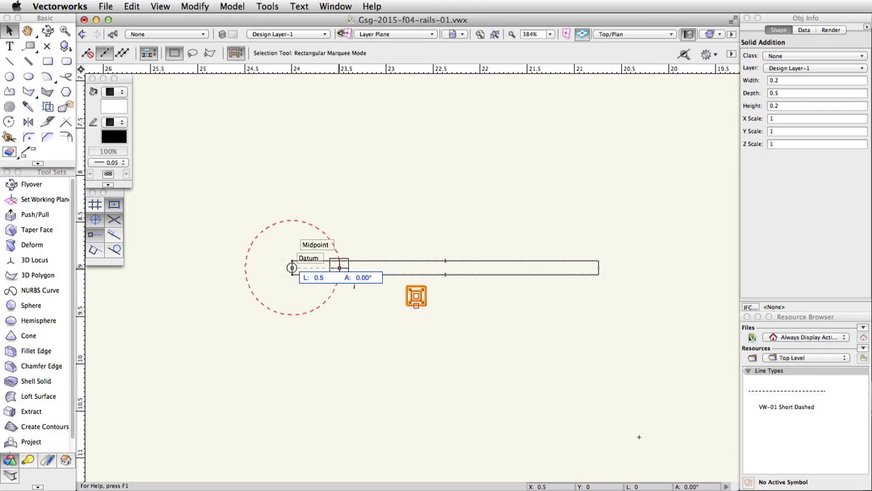
pyautogui.click(291, 268)
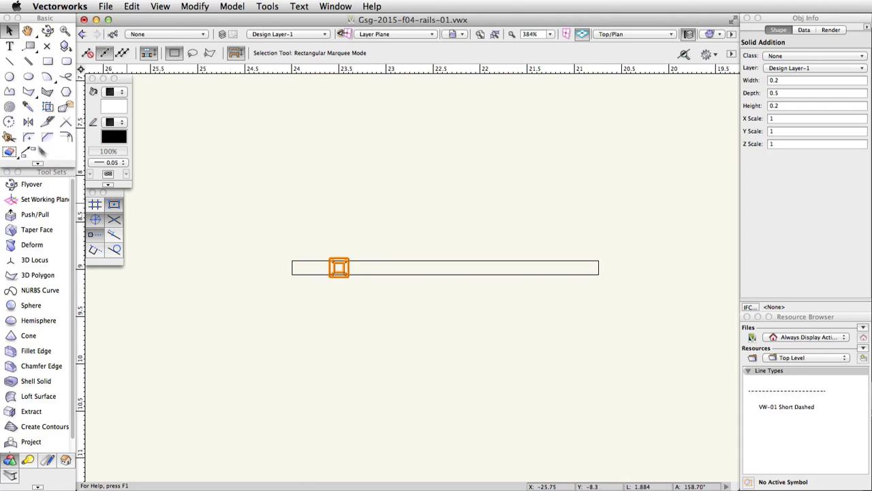
# Step: Mirror a duplicate of the post to the rail's other end, across a vertical line through the rail's centre
pyautogui.click(27, 125)
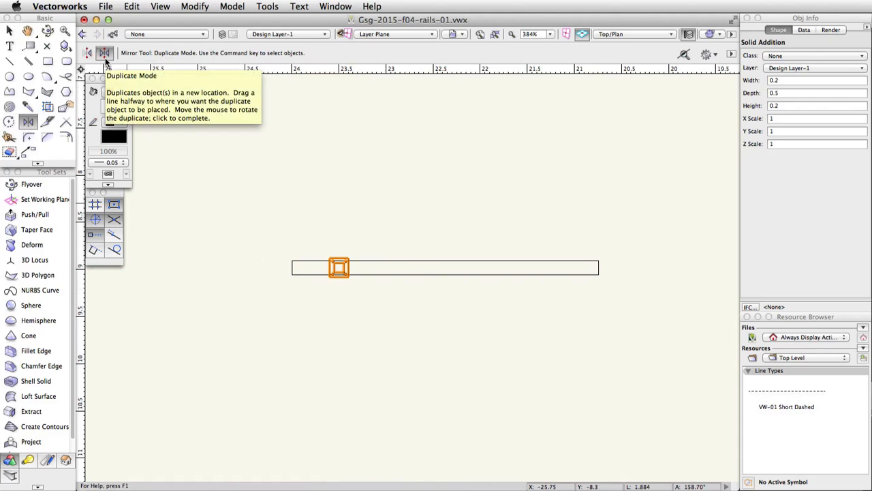
pyautogui.click(445, 268)
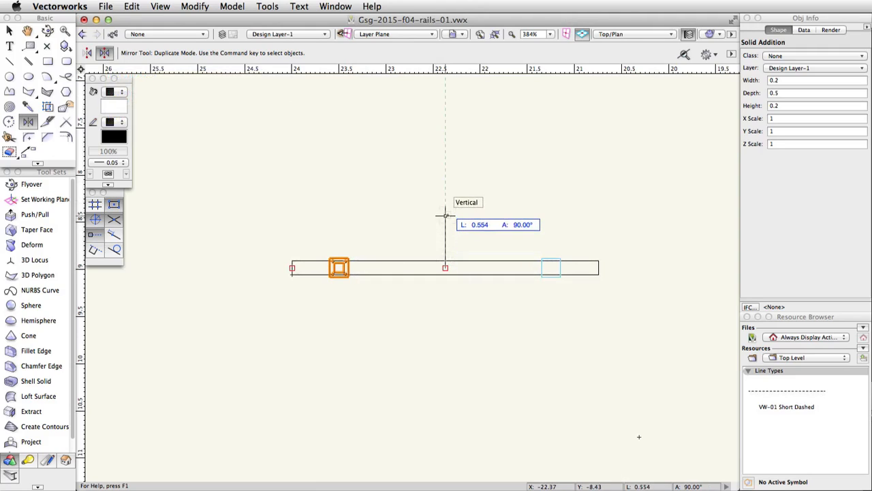
pyautogui.click(445, 216)
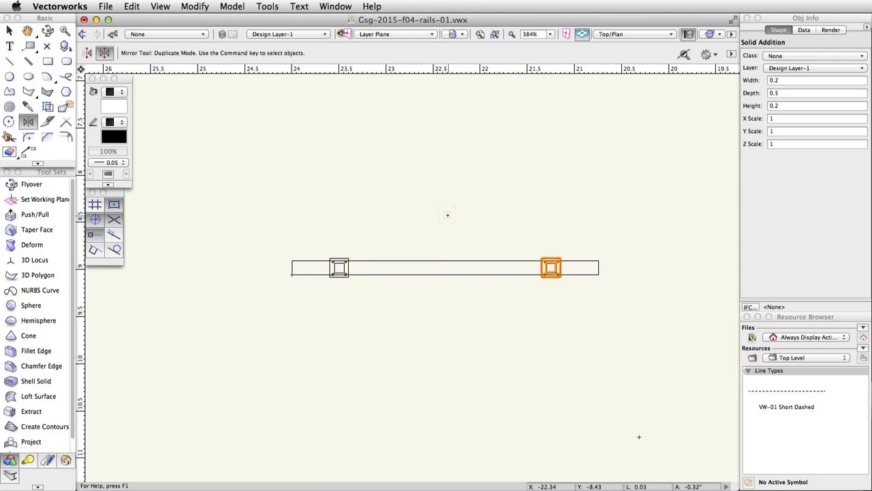
# Step: Place a copy of the right-hand post at the centre of the rail
pyautogui.press('x')
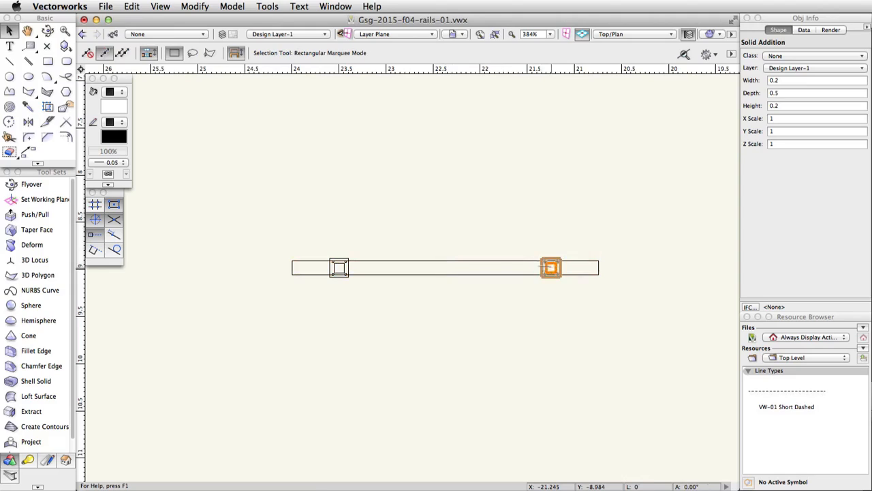
pyautogui.moveTo(551, 267); pyautogui.dragTo(456, 256)
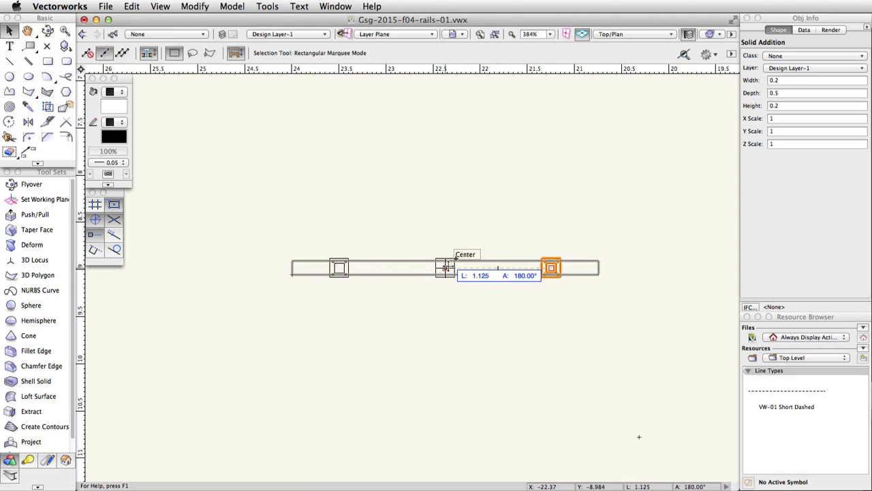
pyautogui.moveTo(456, 257); pyautogui.dragTo(445, 267)
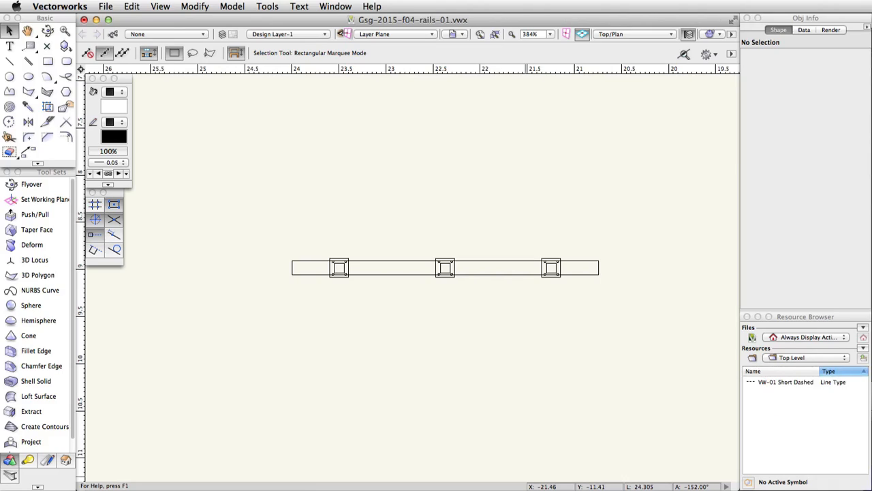
# Step: Set the fill colour of the long flat rail bar to black
pyautogui.click(386, 272)
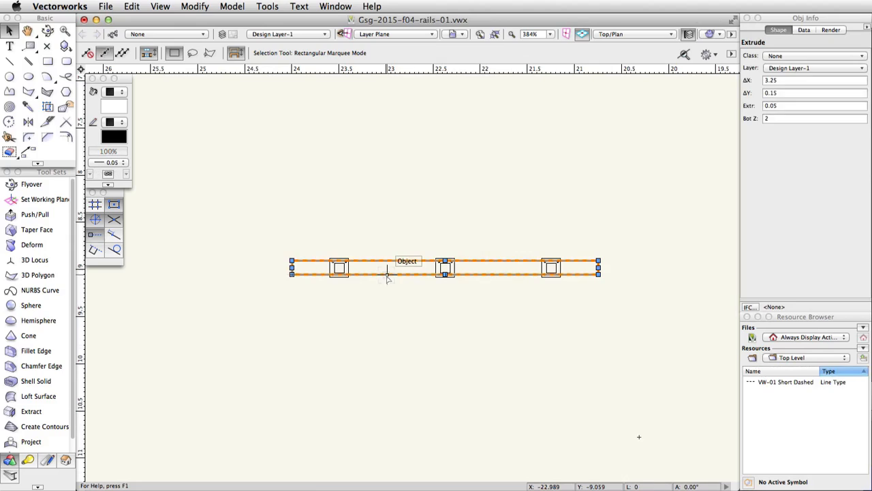
pyautogui.click(121, 110)
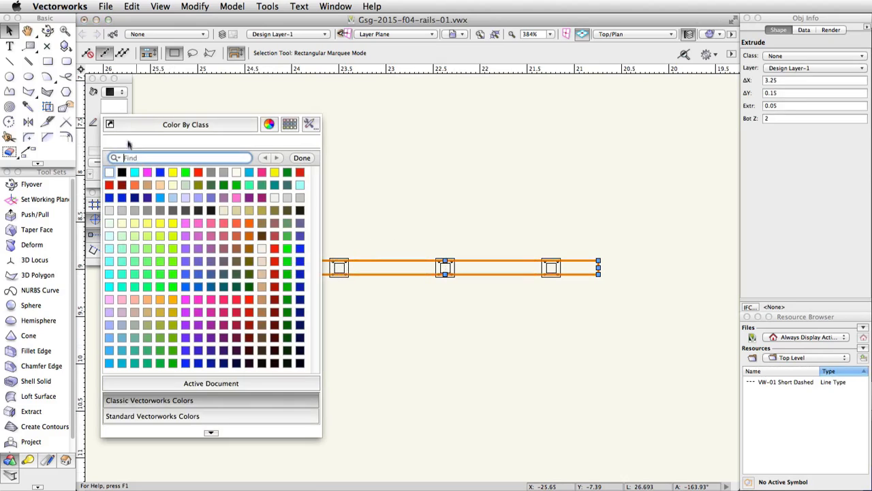
pyautogui.click(122, 173)
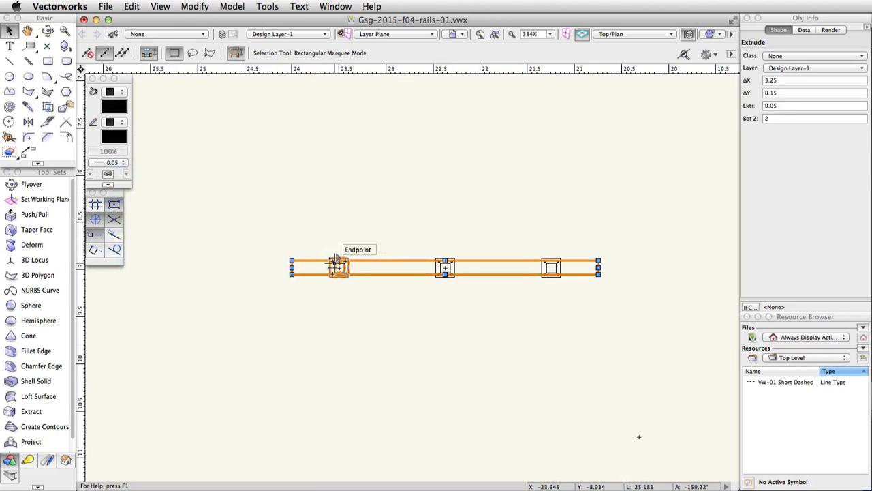
# Step: Create a symbol named Long Rail from the rail bar and three posts, with its insertion point at the middle post's lower edge
pyautogui.keyDown('shift'); pyautogui.click(339, 265); pyautogui.keyUp('shift')
pyautogui.keyDown('shift'); pyautogui.click(445, 267); pyautogui.keyUp('shift')
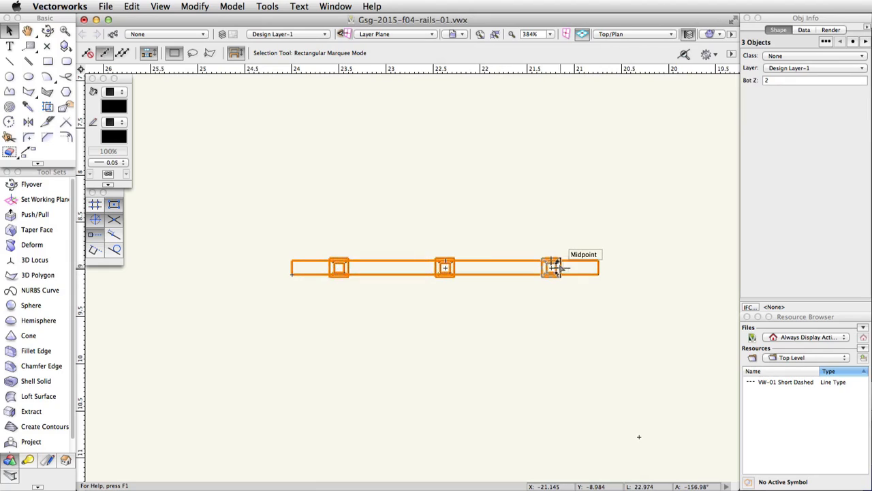
pyautogui.keyDown('shift'); pyautogui.click(553, 267); pyautogui.keyUp('shift')
pyautogui.click(198, 7)
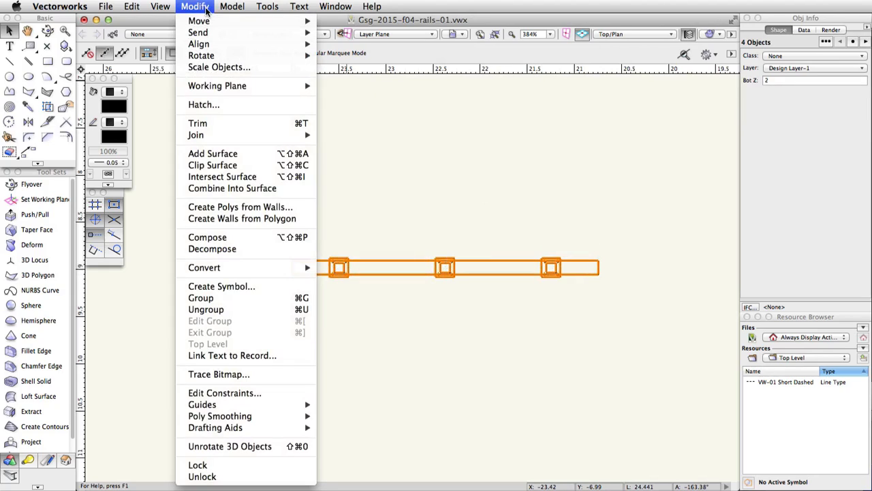
pyautogui.click(263, 285)
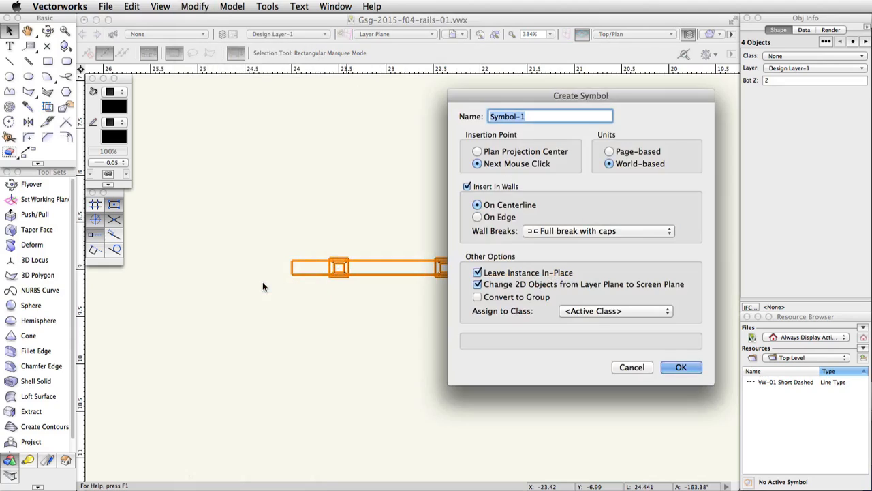
pyautogui.write('Long Rail')
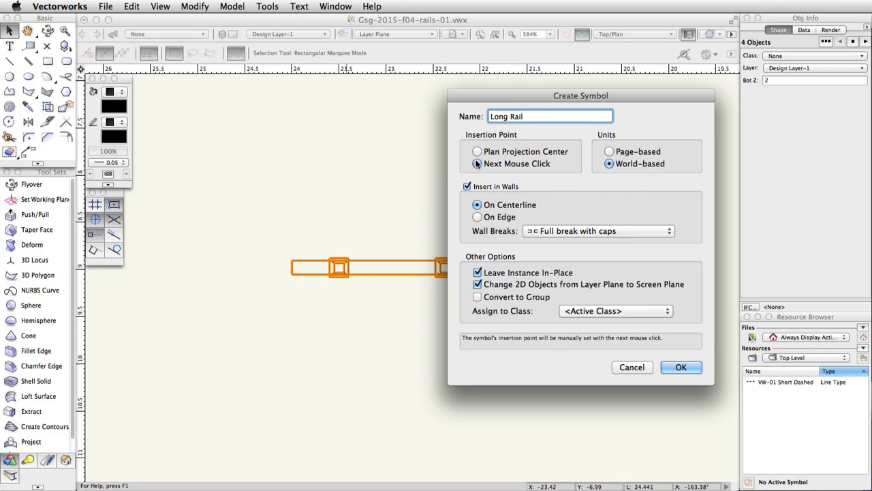
pyautogui.click(673, 367)
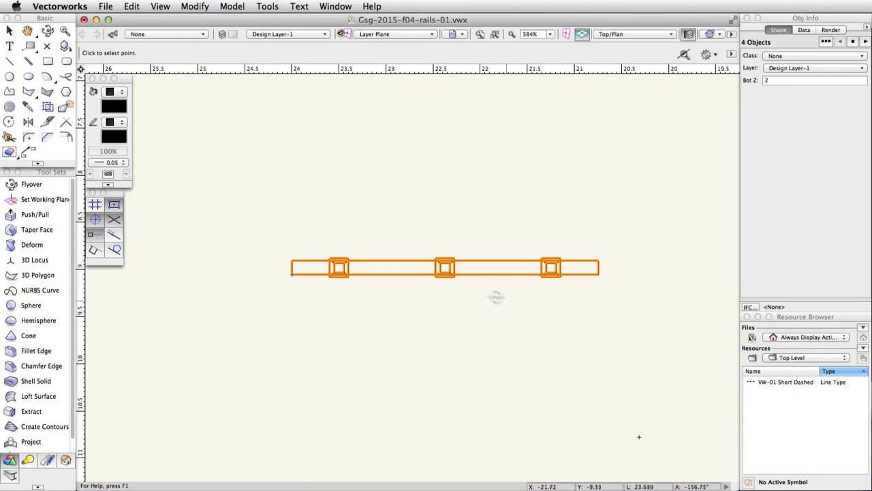
pyautogui.click(445, 272)
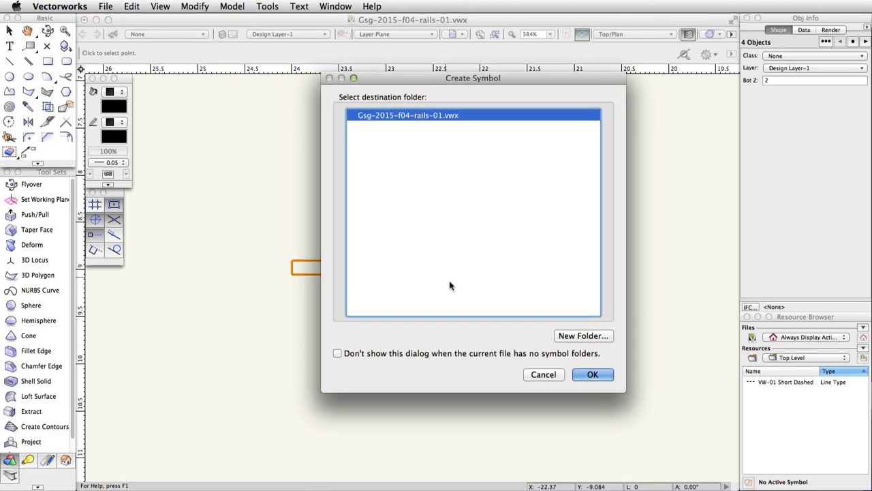
pyautogui.click(592, 375)
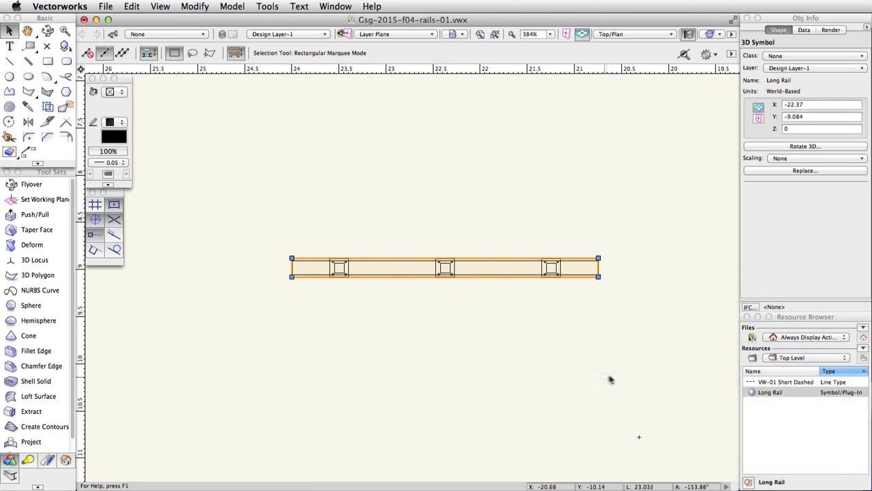
# Step: Show the file's resources as thumbnails and bring the Long Rail symbol into sight
pyautogui.click(863, 339)
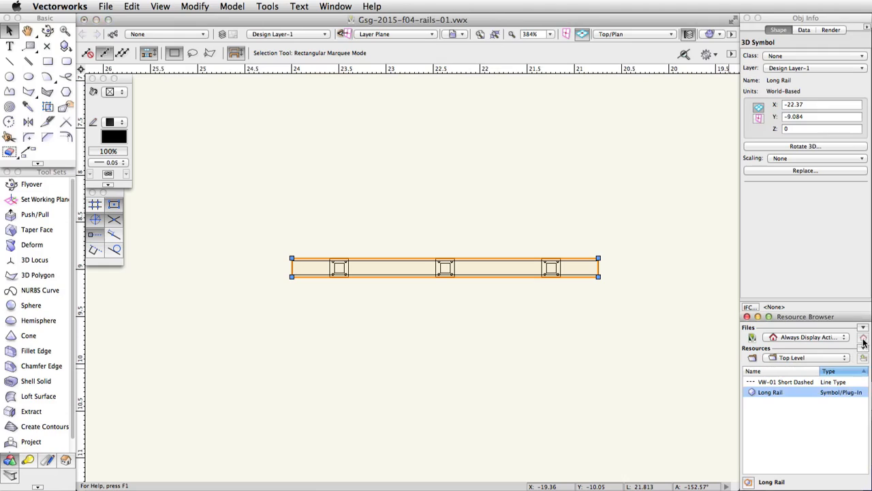
pyautogui.click(864, 349)
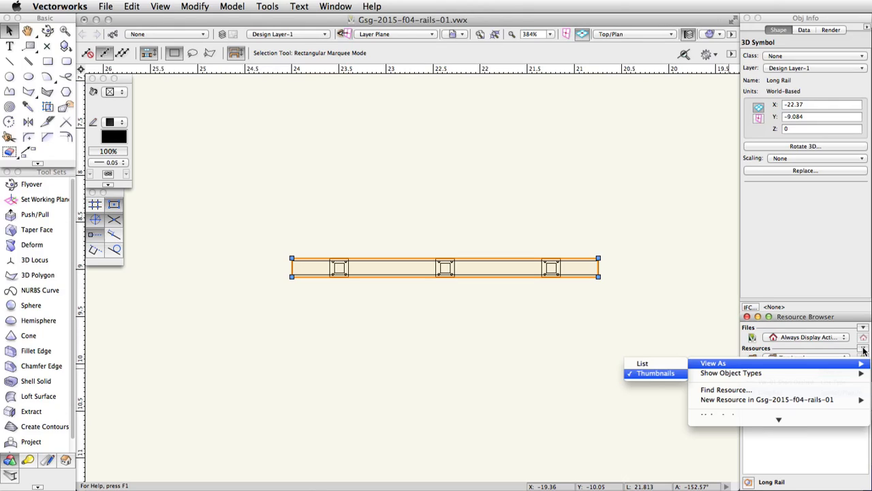
pyautogui.click(655, 373)
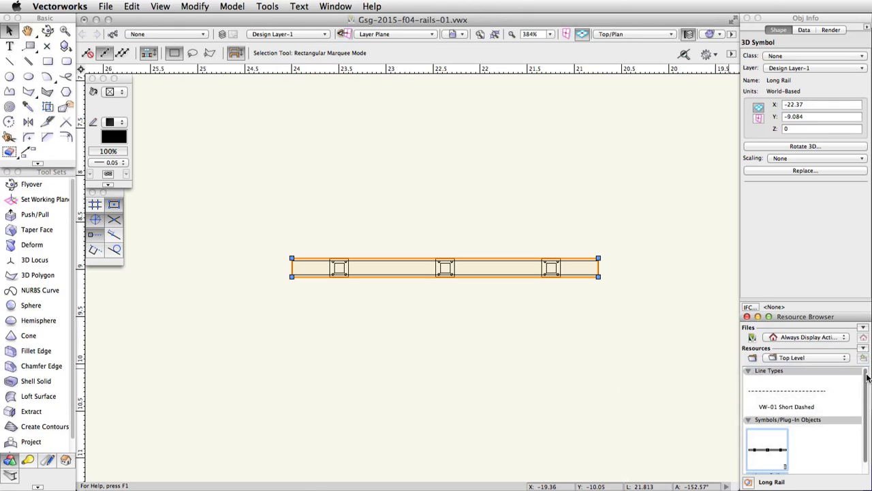
pyautogui.moveTo(867, 376); pyautogui.dragTo(868, 386)
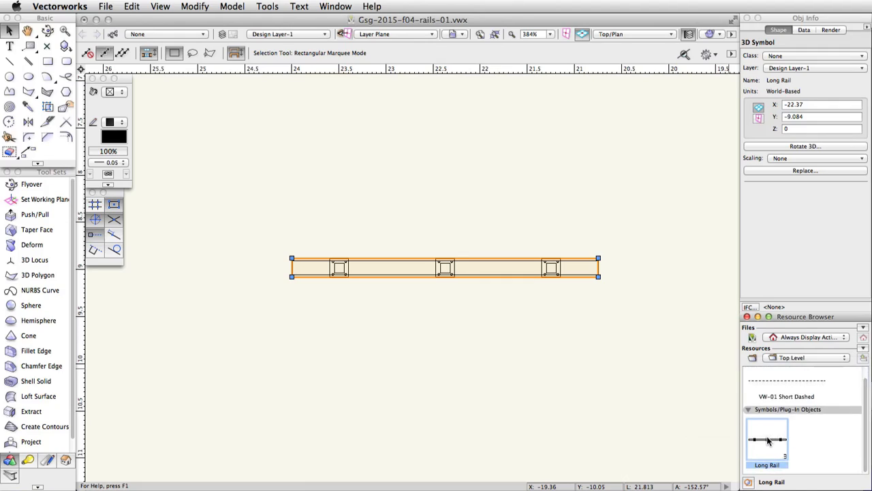
# Step: In Left Isometric view, place a second Long Rail on the large rounded lower area at about X -43.6, Y 2.4
pyautogui.click(655, 33)
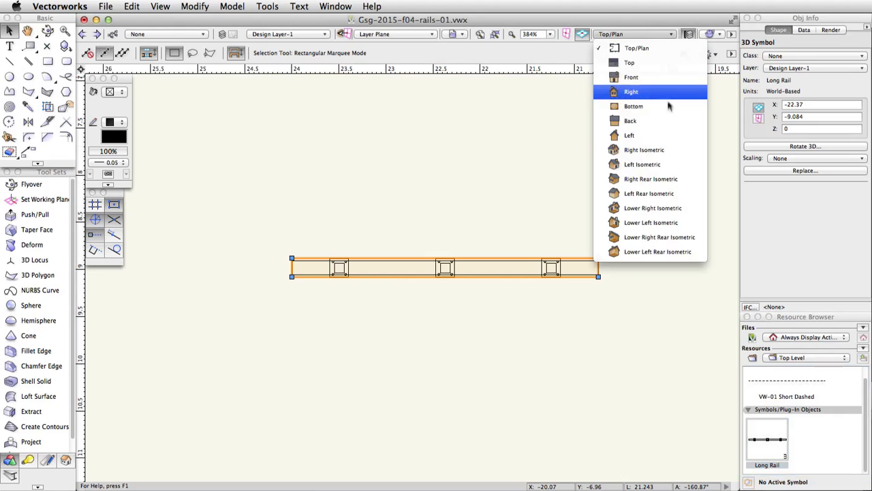
pyautogui.click(671, 164)
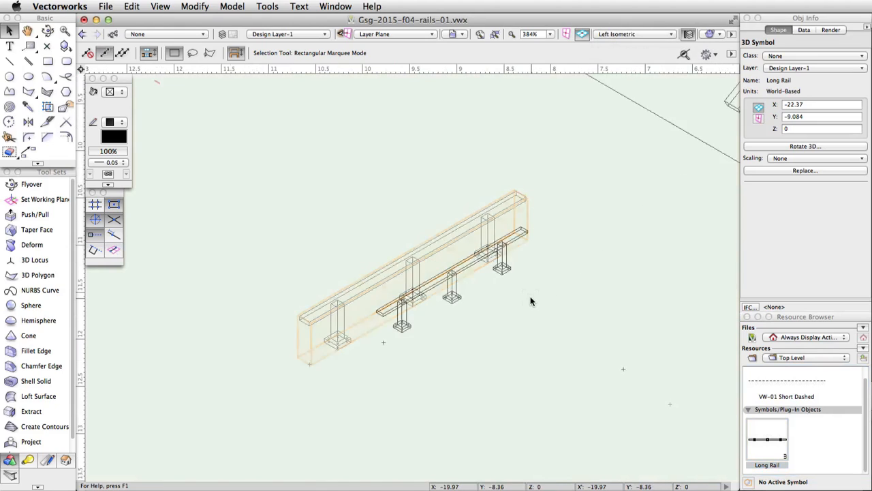
pyautogui.scroll(-3, 533, 302)
pyautogui.scroll(-2, 384, 329)
pyautogui.moveTo(370, 324); pyautogui.dragTo(577, 232, button='middle')
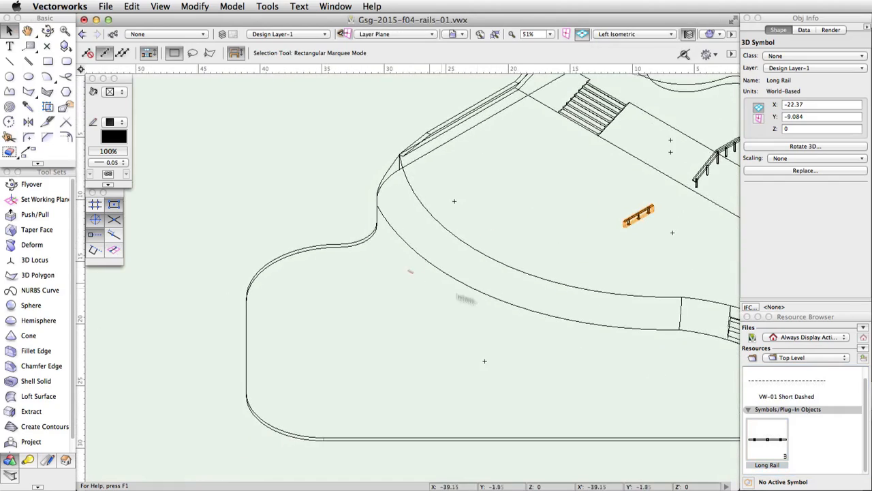
pyautogui.moveTo(768, 439)
pyautogui.mouseDown()
pyautogui.moveTo(706, 394)
pyautogui.moveTo(375, 275)
pyautogui.moveTo(353, 284)
pyautogui.mouseUp()
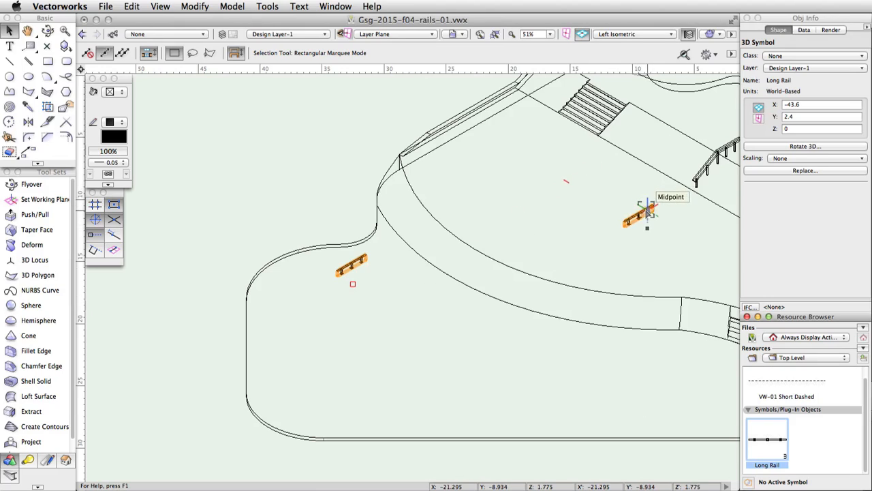
# Step: Open the class choices for the newly placed Long Rail
pyautogui.click(855, 56)
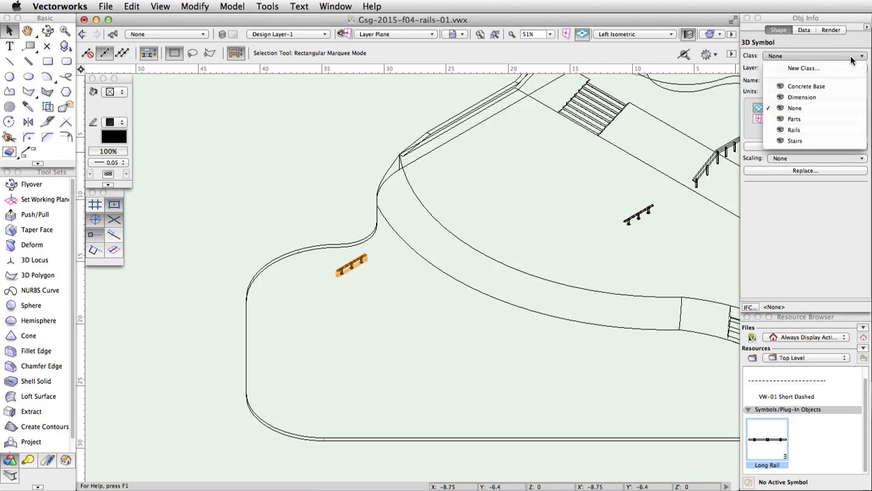